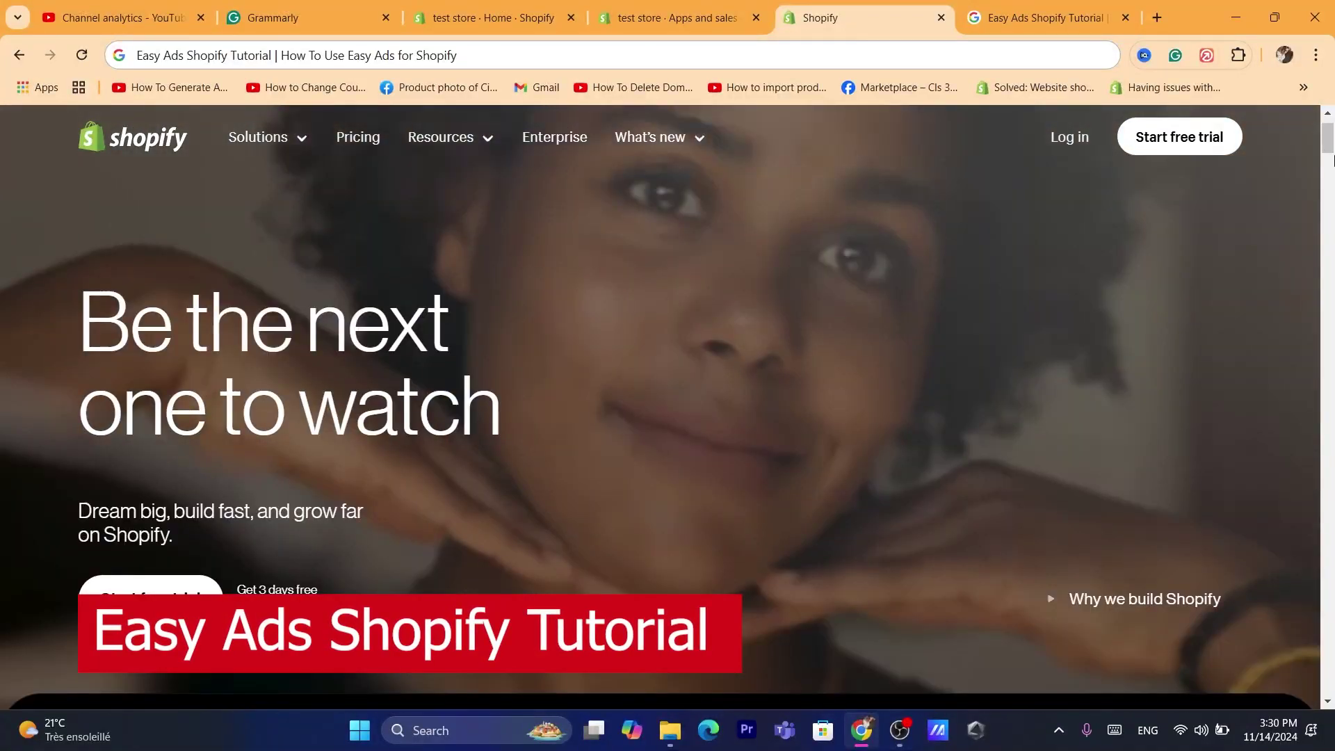
Look over the Shopify homepage and log in to the store admin
{"action": "scroll", "coordinate": [1333, 181], "scroll_direction": "down", "scroll_amount": 7}
{"action": "left_click_drag", "start_coordinate": [1332, 160], "coordinate": [1333, 573]}
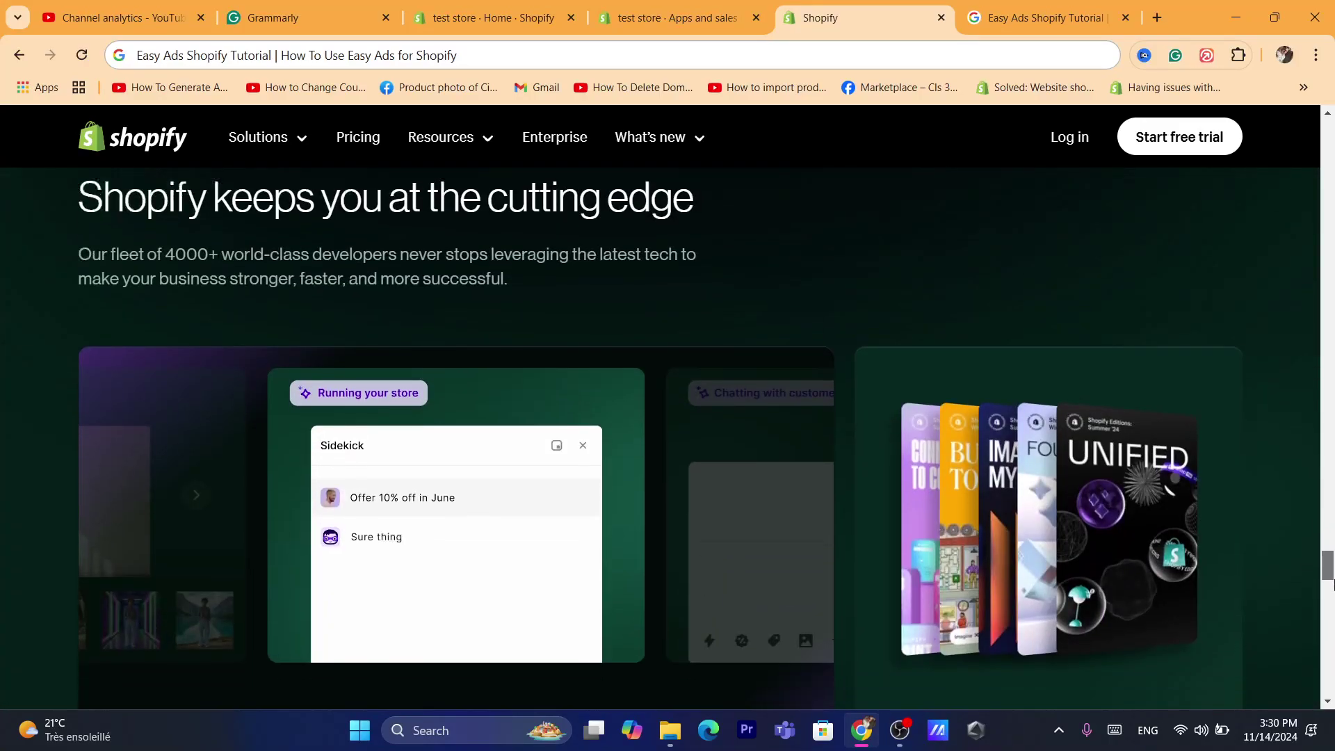
{"action": "left_click_drag", "start_coordinate": [1333, 573], "coordinate": [1299, 271]}
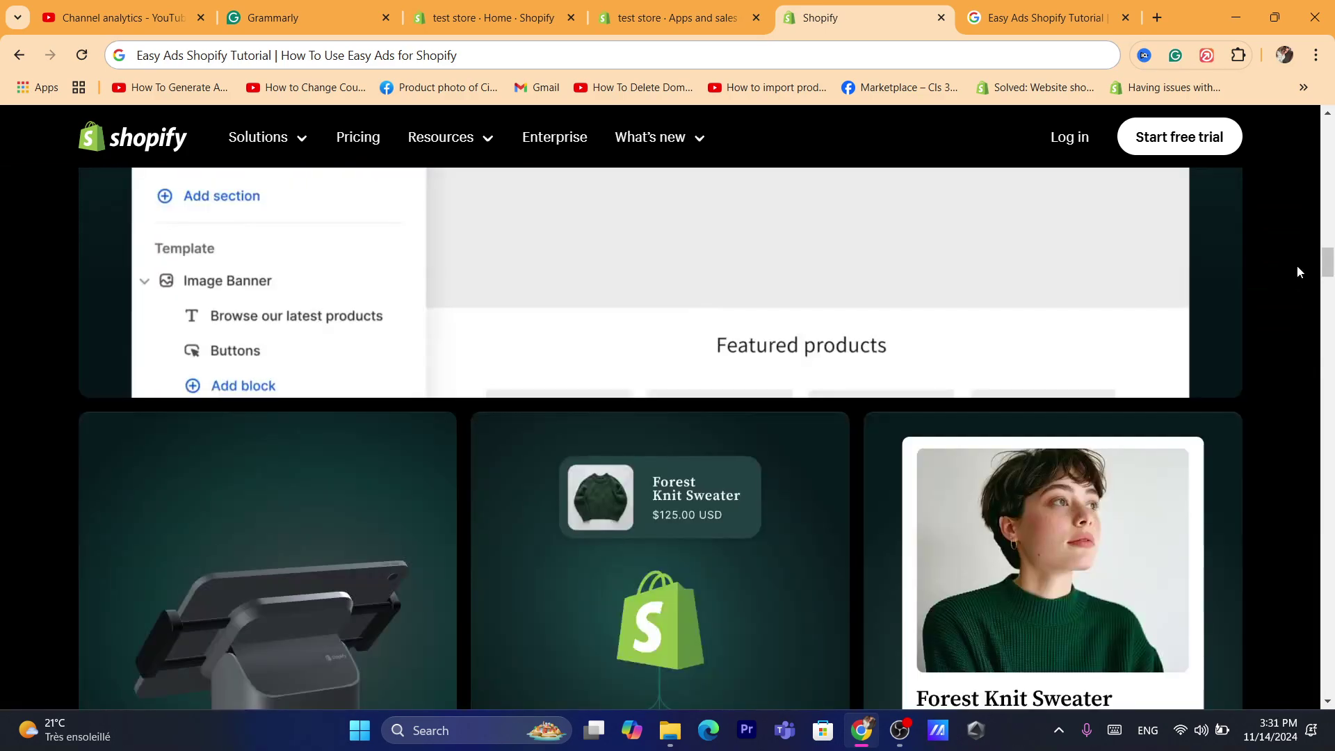
{"action": "left_click", "coordinate": [1064, 139]}
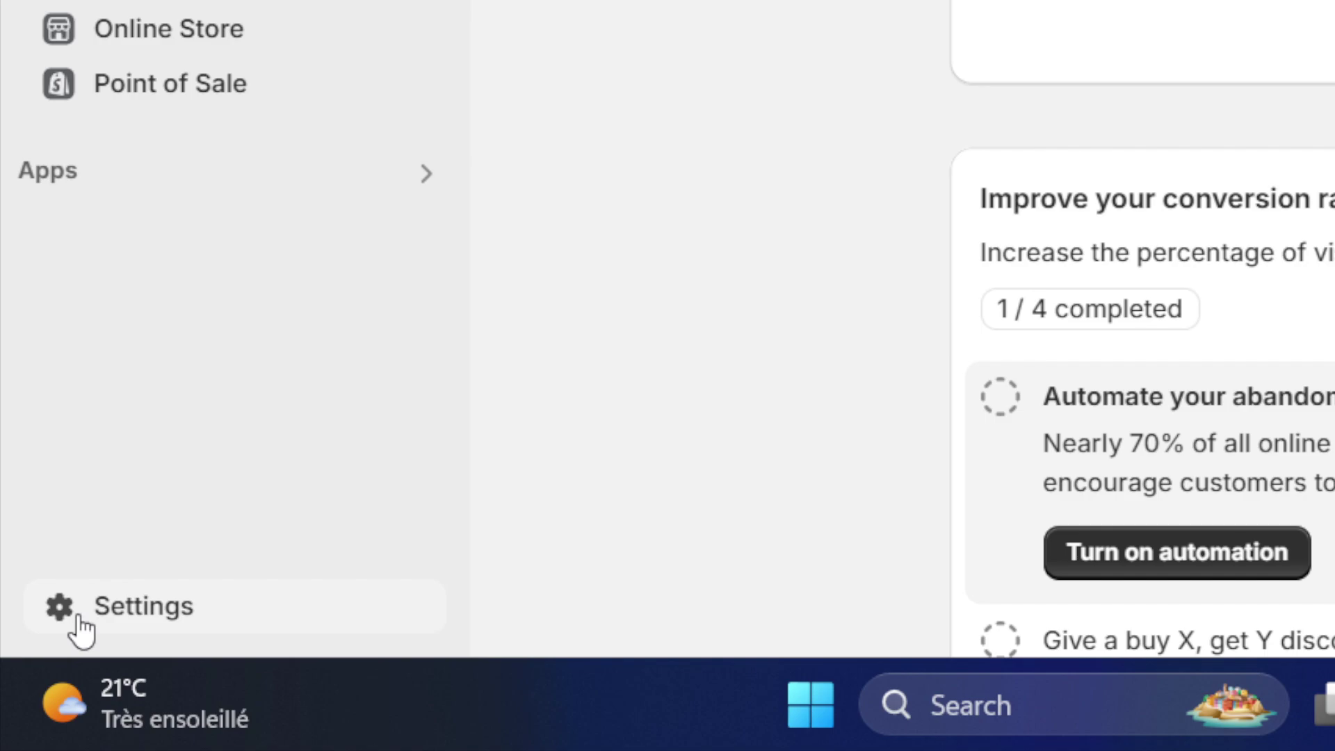
Open the store's Apps and sales channels settings and go to the Shopify App Store from there
{"action": "left_click", "coordinate": [79, 620]}
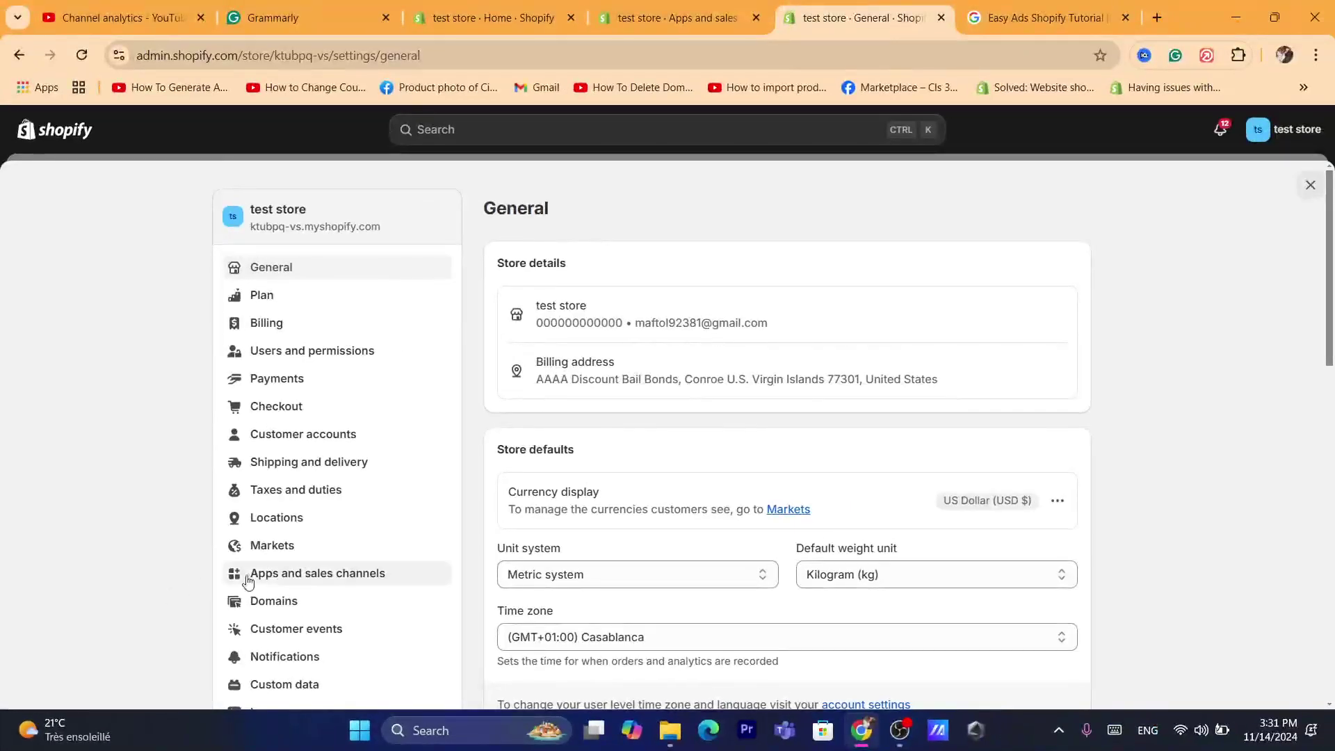
{"action": "left_click", "coordinate": [263, 581]}
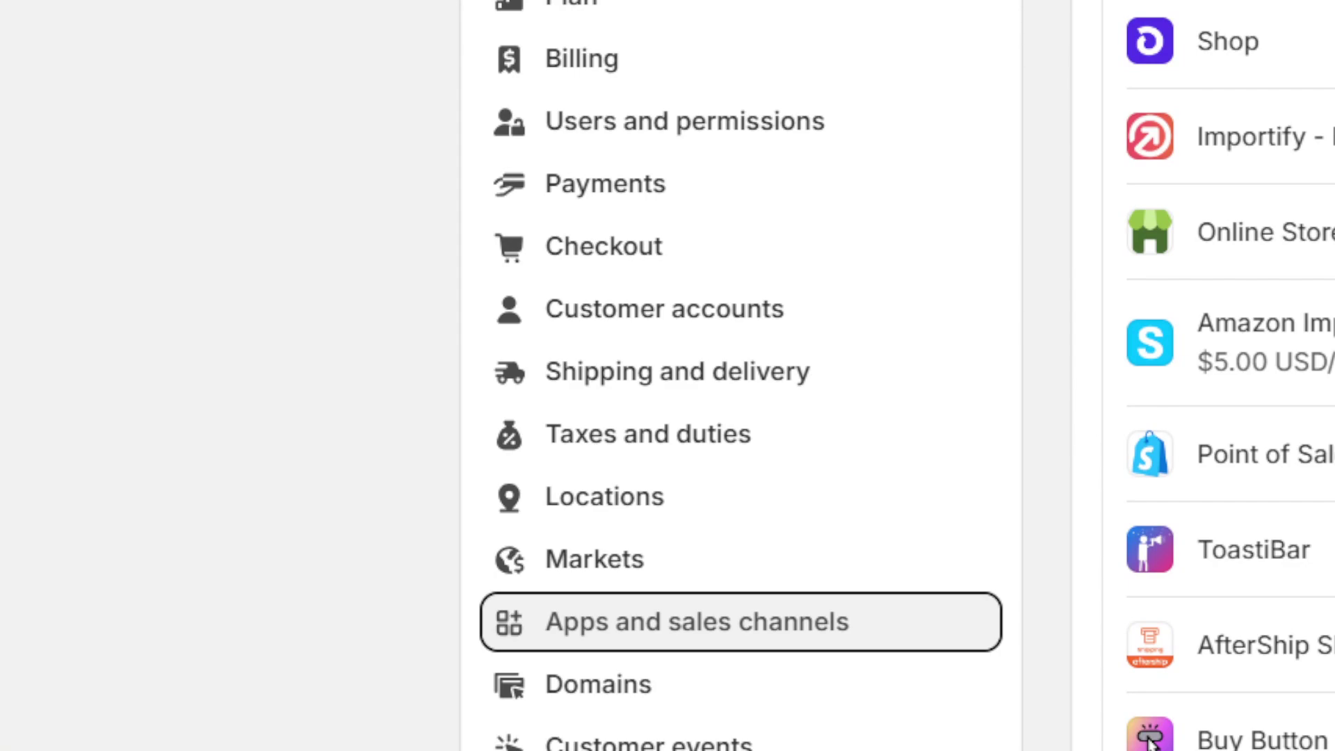
{"action": "key", "text": "ctrl+l"}
{"action": "type", "text": "S"}
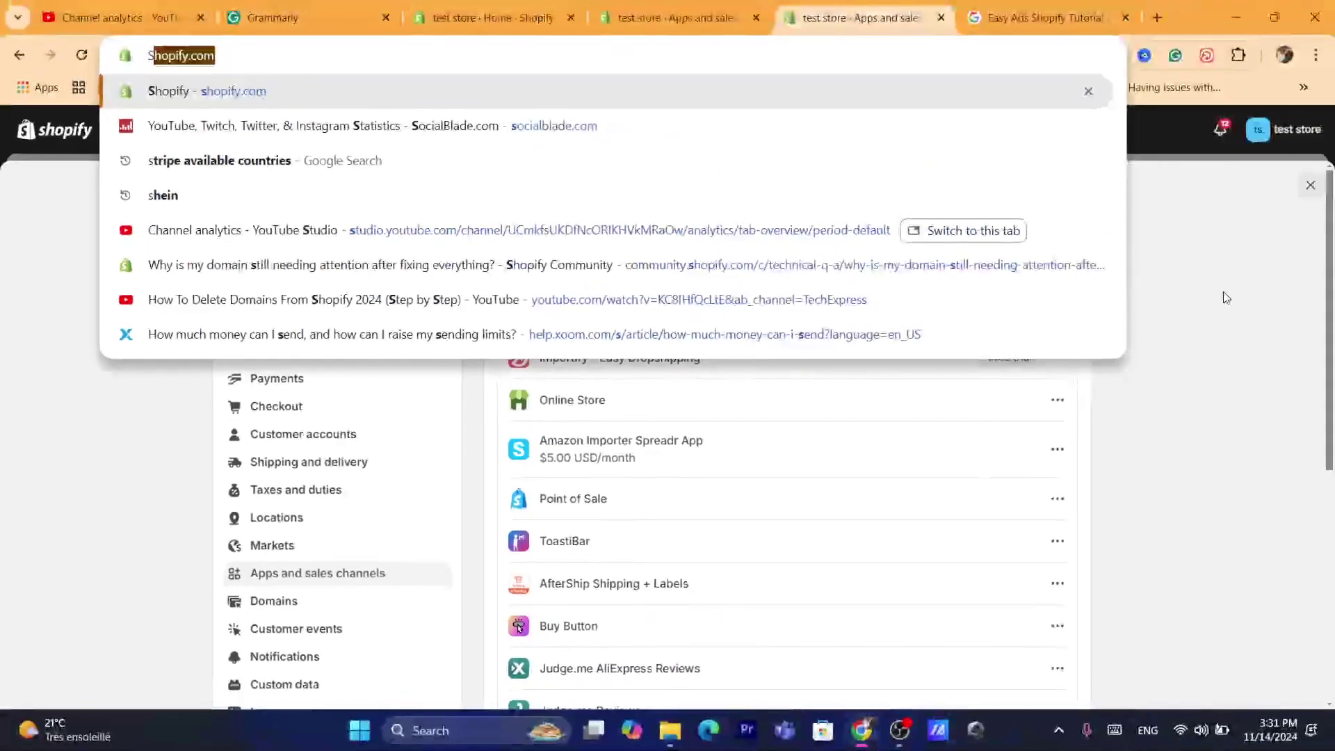
{"action": "left_click", "coordinate": [1171, 216]}
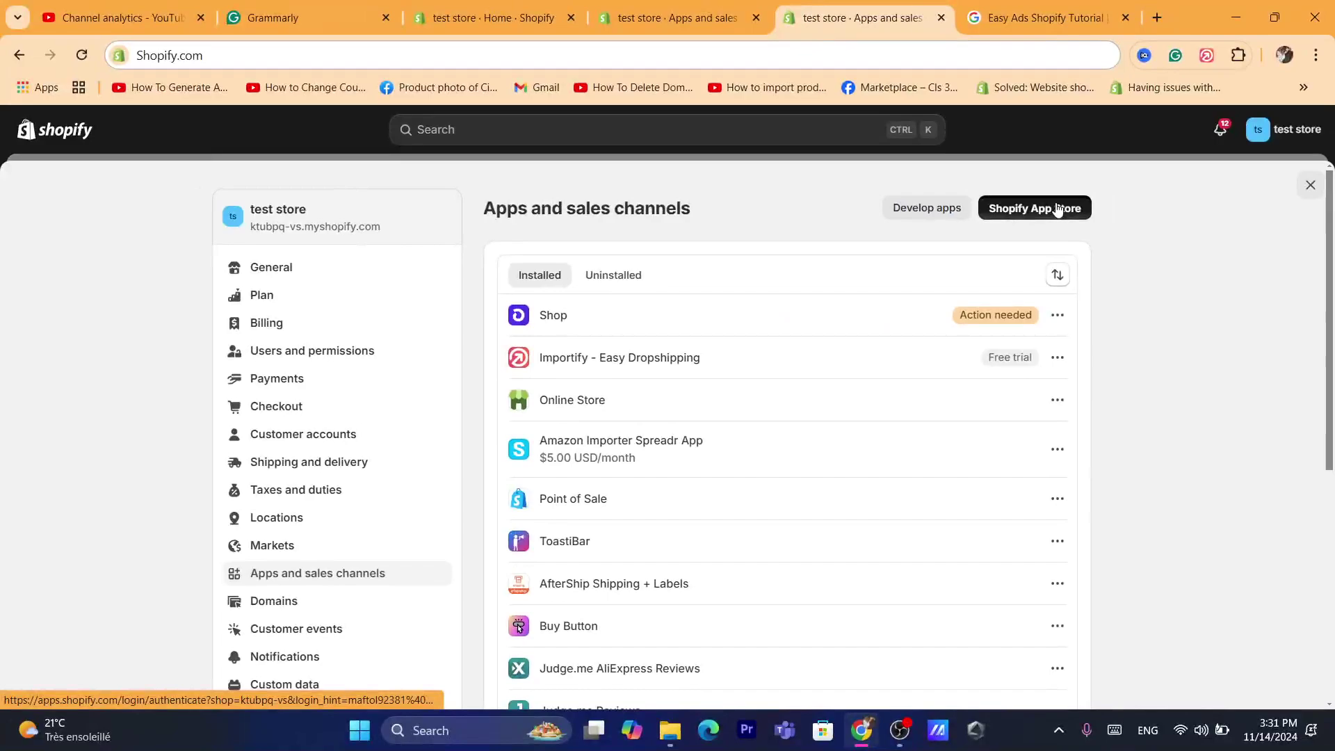
{"action": "left_click", "coordinate": [1057, 209]}
Search the Shopify App Store for "easy ads" and open the AI - Easy Ads for Facebook Ads listing
{"action": "left_click", "coordinate": [867, 60]}
{"action": "type", "text": "s"}
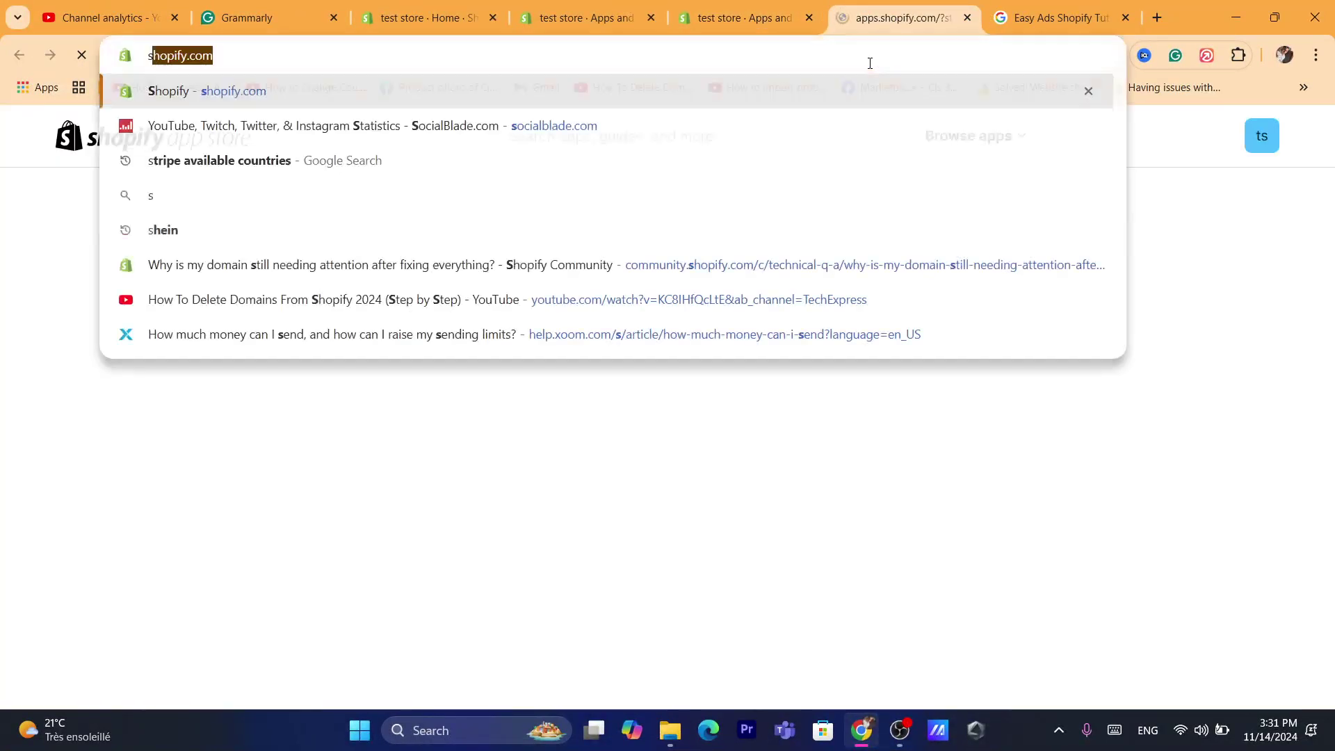
{"action": "key", "text": "Return"}
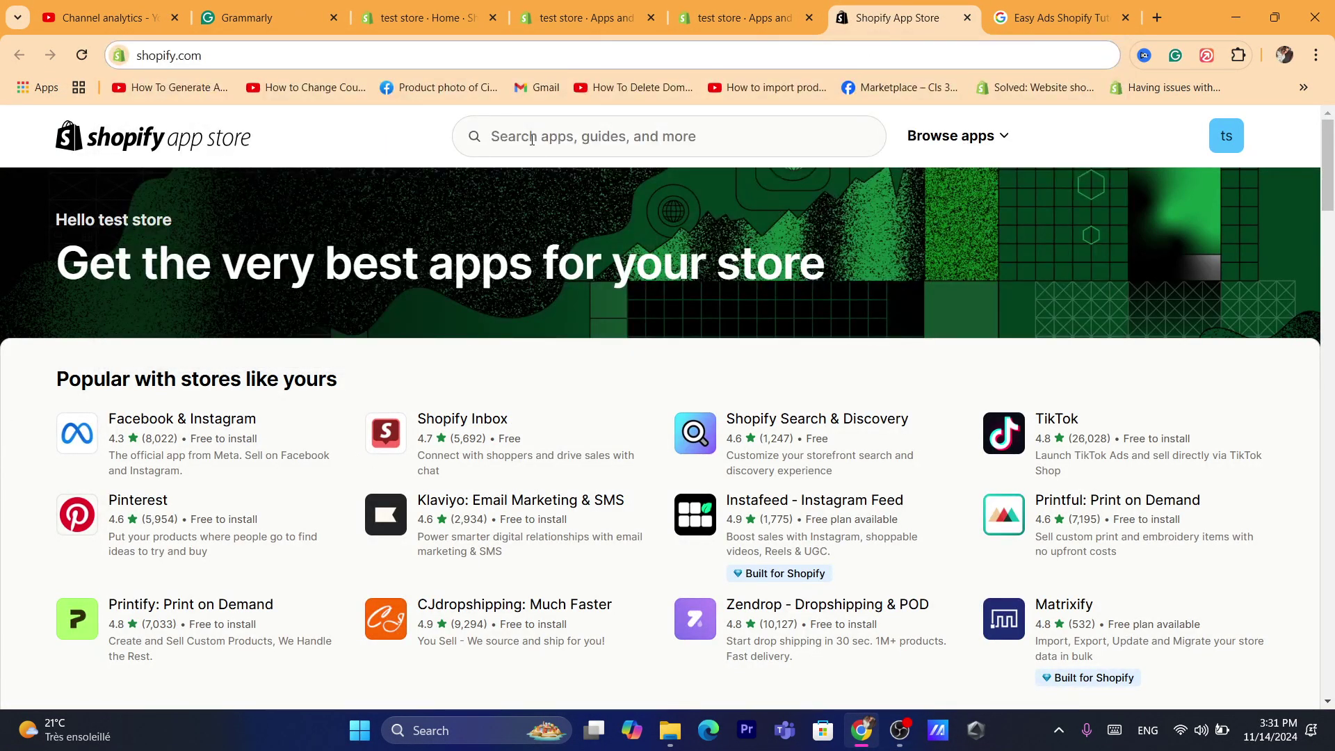
{"action": "left_click", "coordinate": [532, 139]}
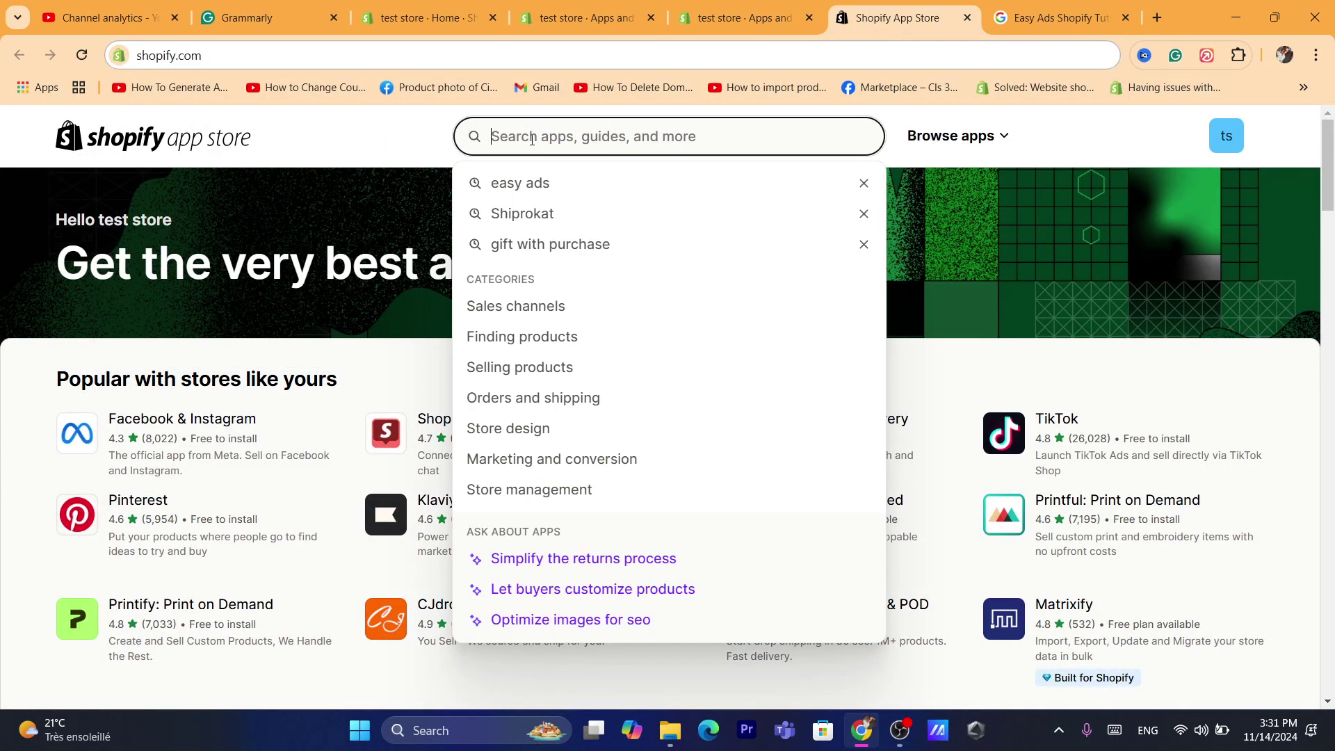
{"action": "left_click", "coordinate": [527, 185]}
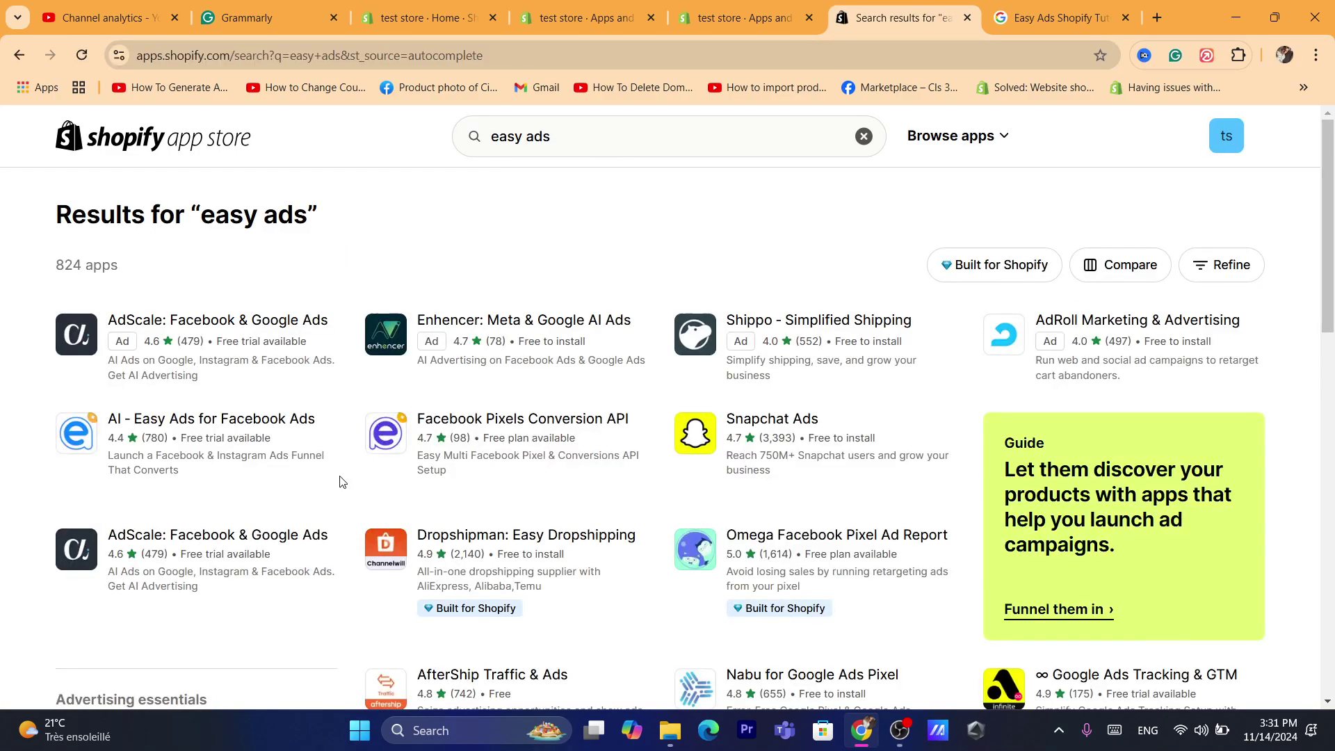
{"action": "left_click", "coordinate": [173, 425]}
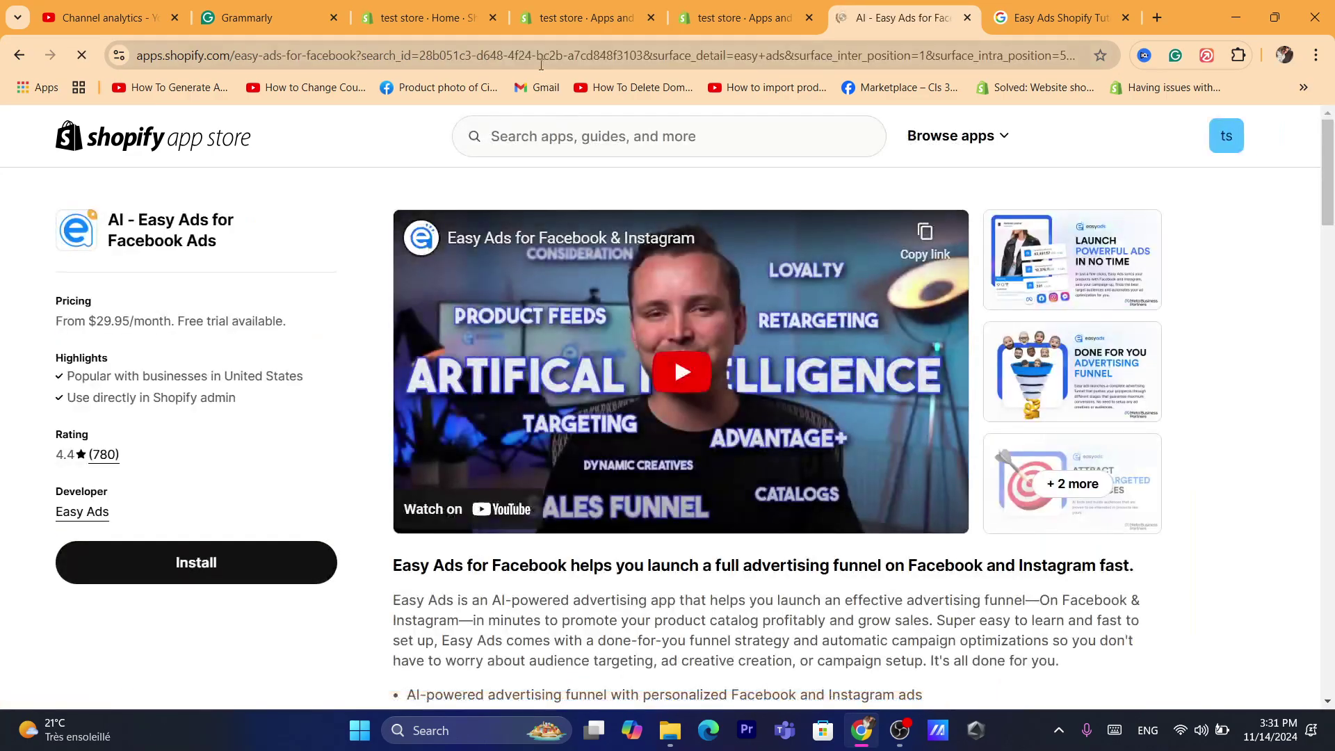
Read the app's name, pricing and description on its App Store listing
{"action": "left_click", "coordinate": [540, 56]}
{"action": "type", "text": "s"}
{"action": "left_click", "coordinate": [150, 231]}
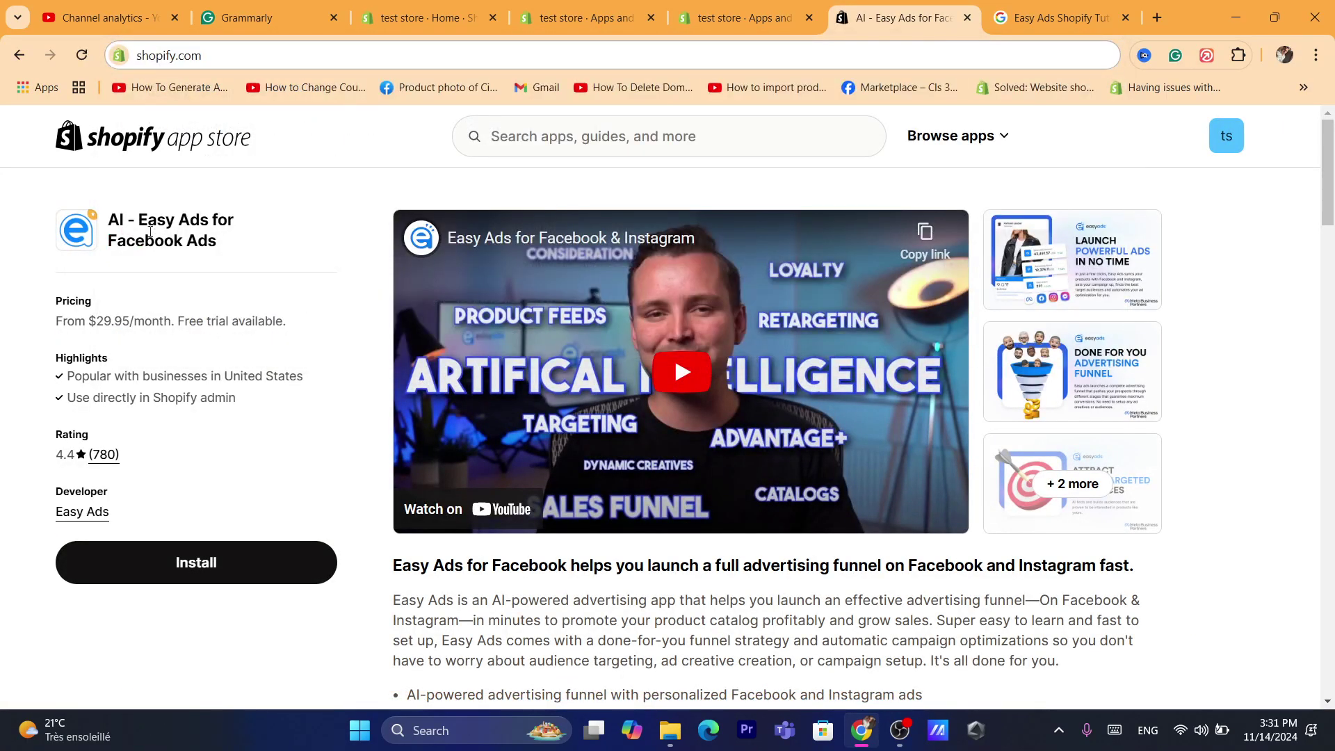
{"action": "left_click_drag", "start_coordinate": [145, 228], "coordinate": [247, 256]}
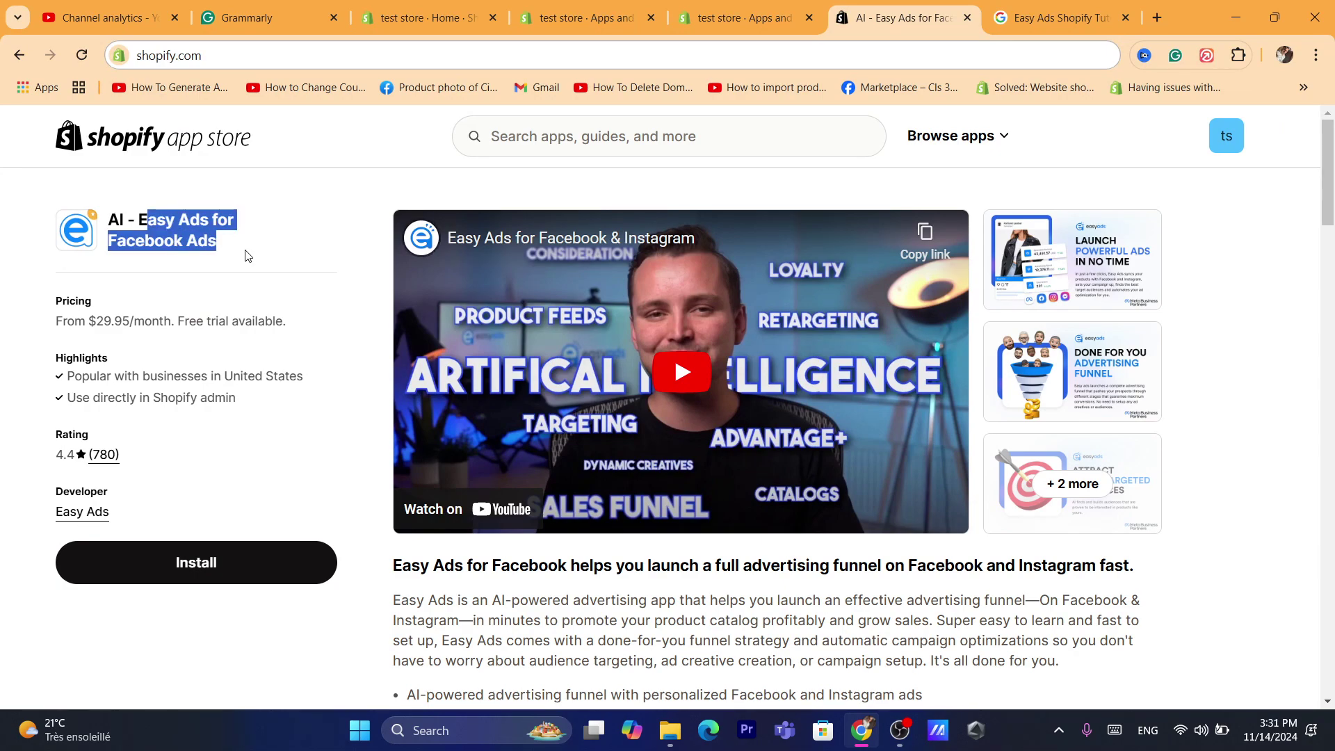
{"action": "left_click", "coordinate": [245, 256]}
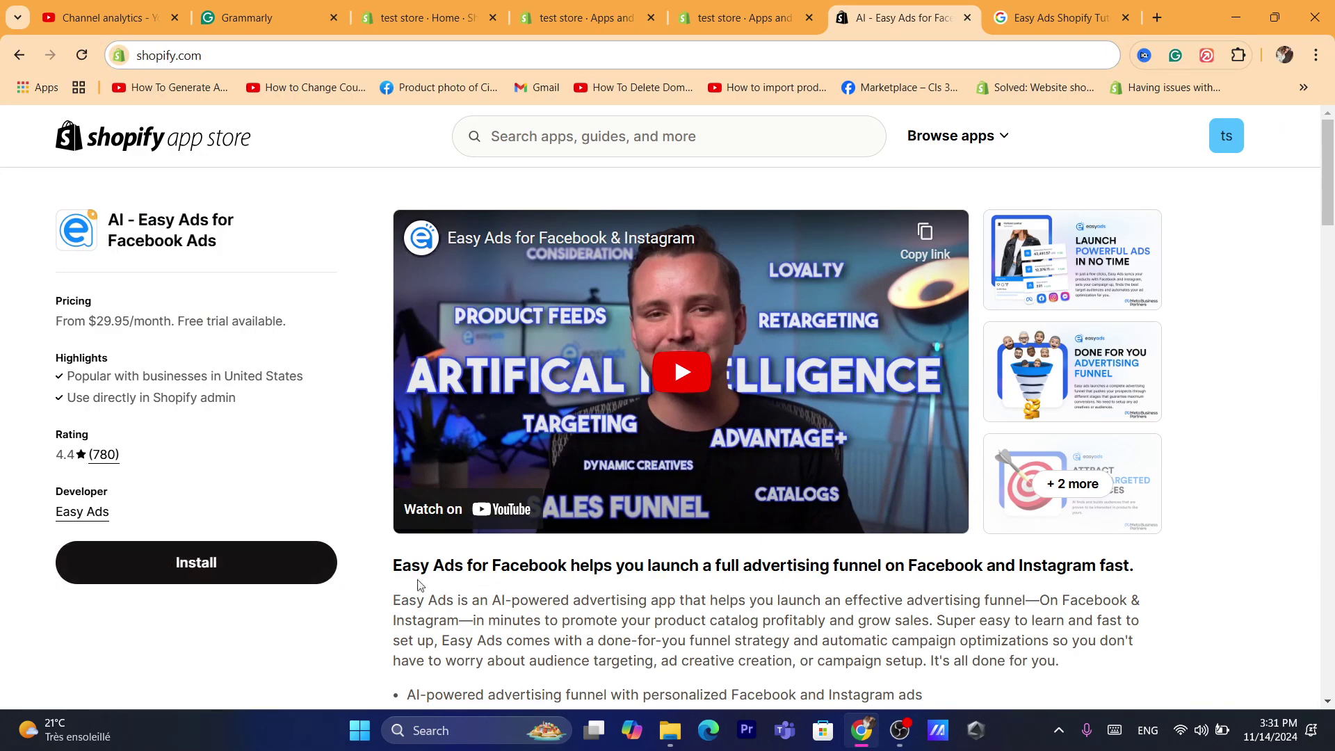
{"action": "left_click", "coordinate": [514, 50]}
{"action": "type", "text": "s"}
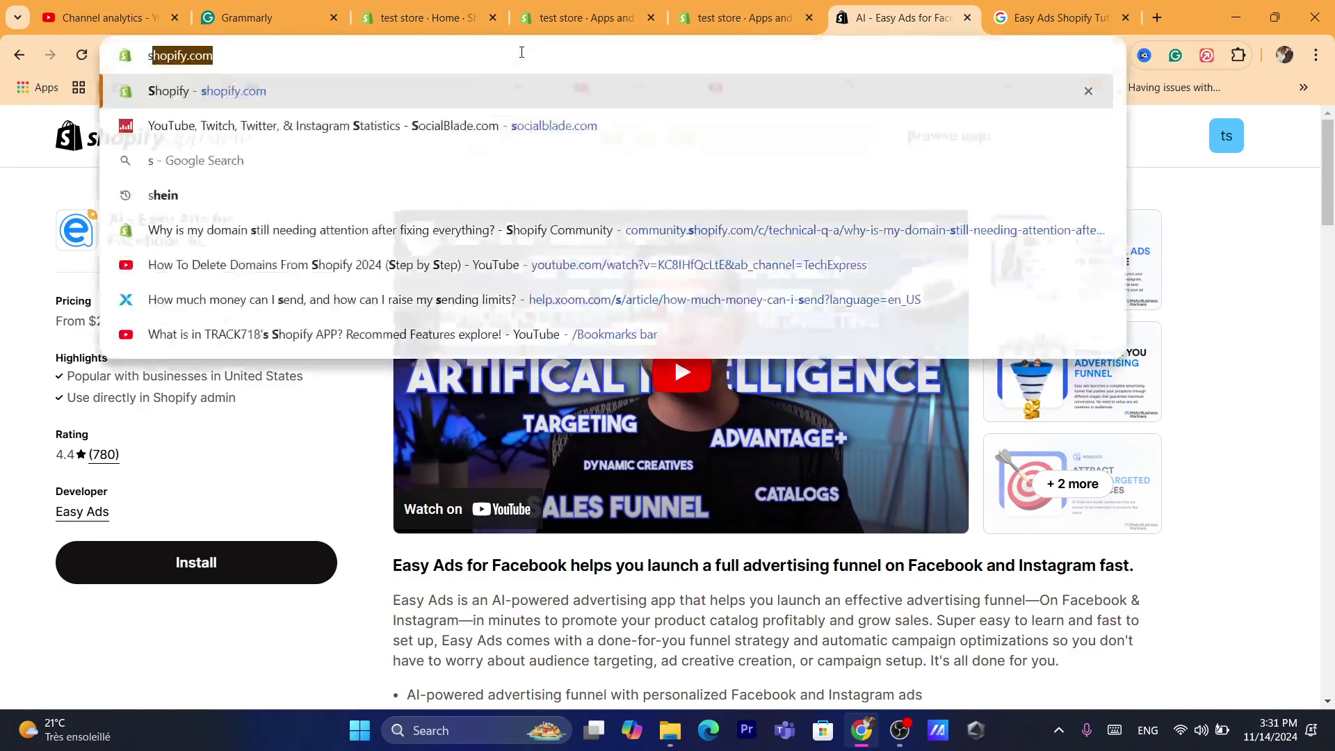
{"action": "left_click", "coordinate": [539, 596]}
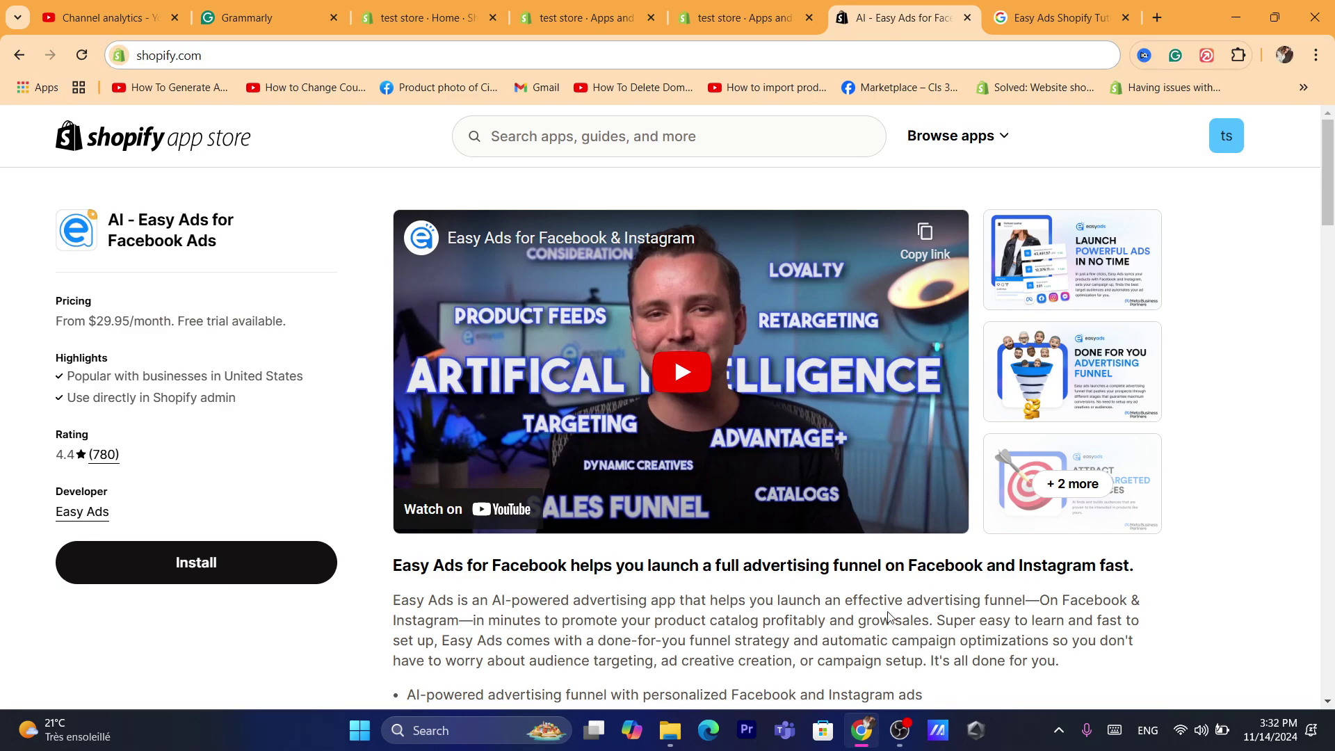
Install AI - Easy Ads for Facebook Ads on the test store and approve its requested data access
{"action": "left_click", "coordinate": [190, 581]}
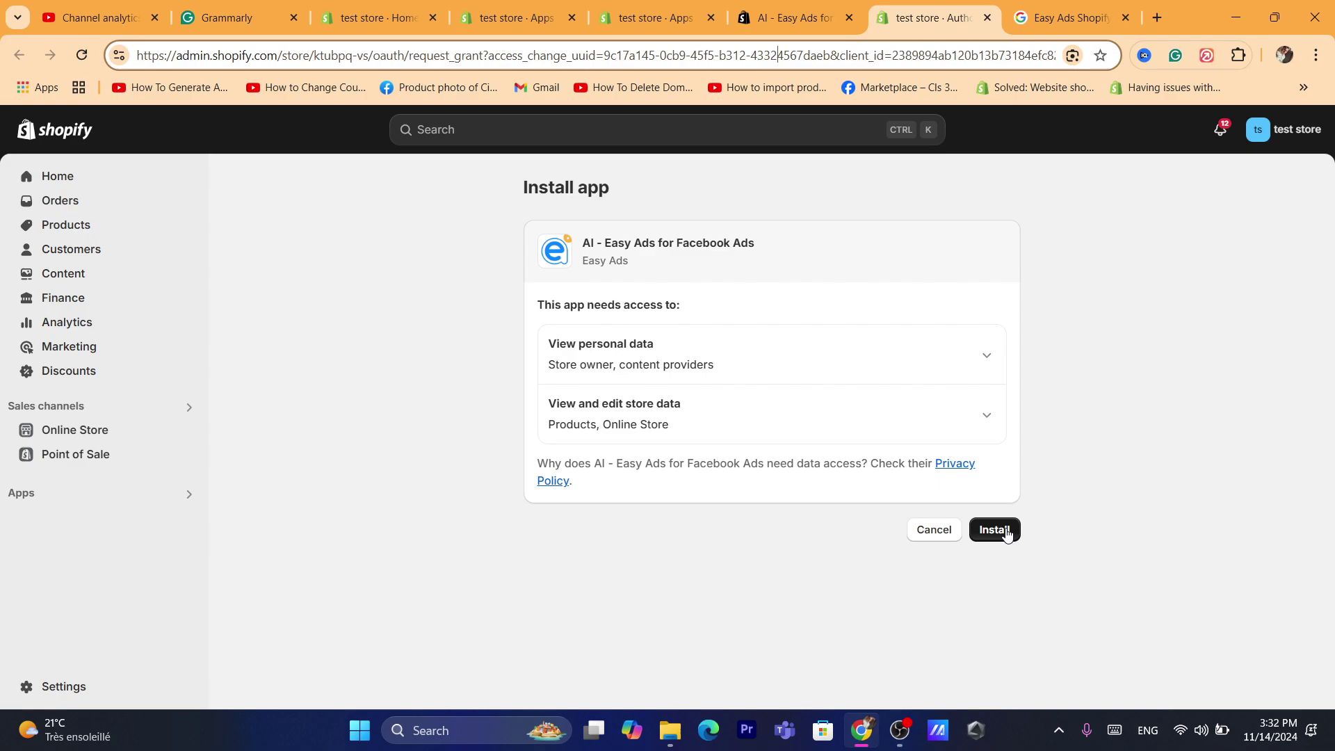
{"action": "left_click", "coordinate": [1006, 533]}
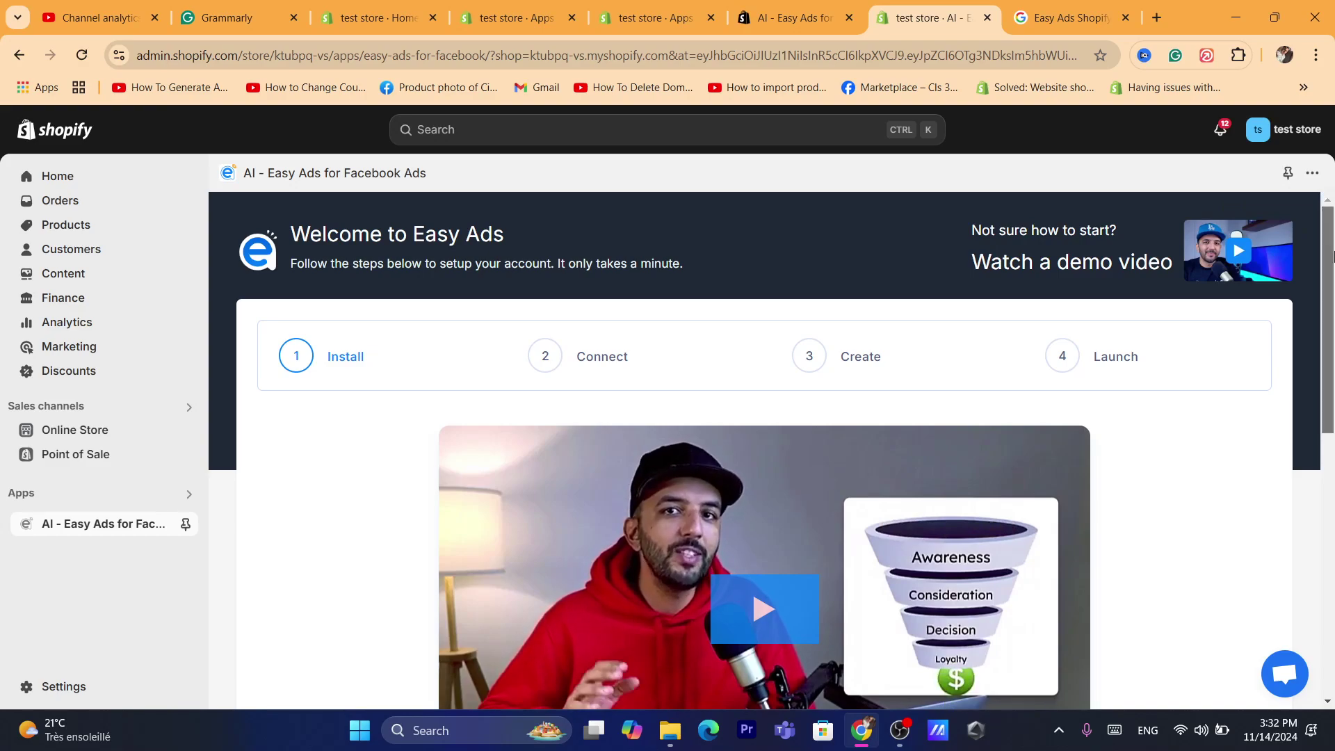
Read the Easy Ads welcome message and open its free trial offer
{"action": "scroll", "coordinate": [1331, 255], "scroll_direction": "down", "scroll_amount": 3}
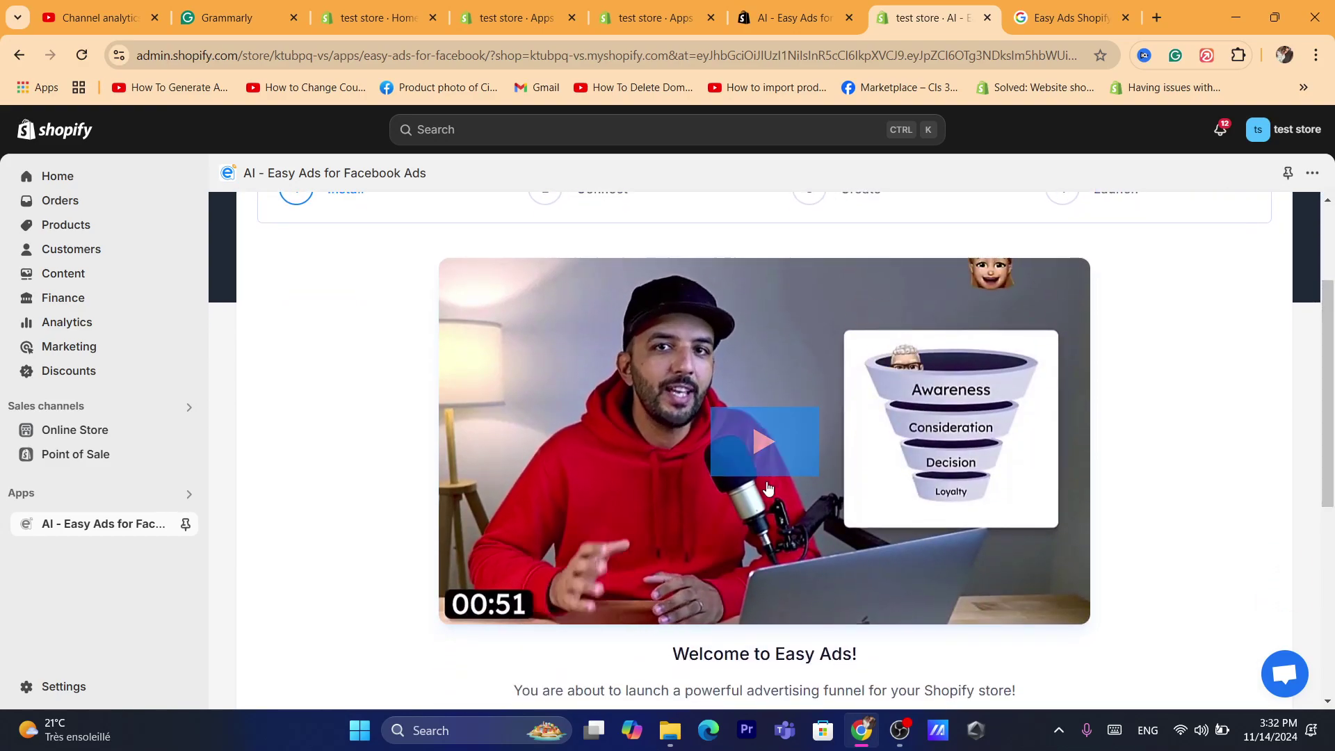
{"action": "scroll", "coordinate": [1331, 355], "scroll_direction": "down", "scroll_amount": 1}
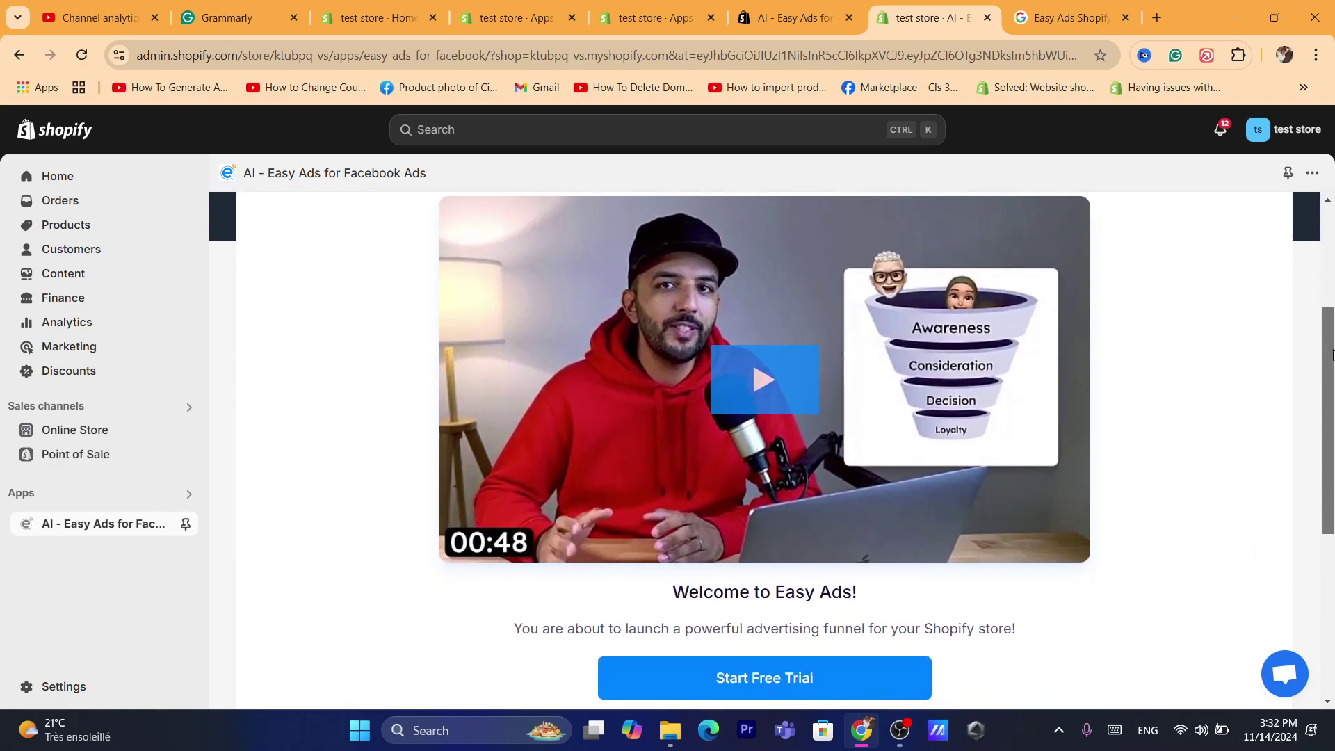
{"action": "scroll", "coordinate": [1331, 355], "scroll_direction": "down", "scroll_amount": 2}
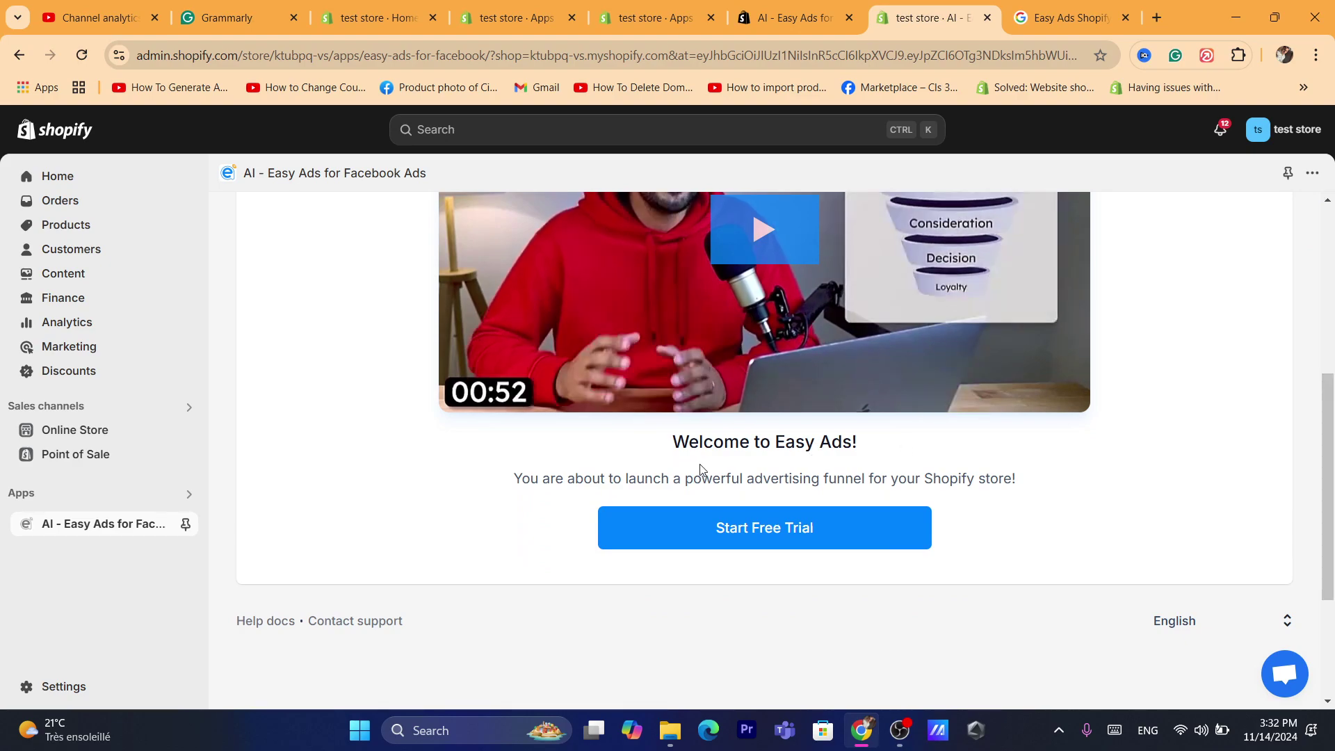
{"action": "triple_click", "coordinate": [700, 478]}
{"action": "left_click", "coordinate": [820, 466]}
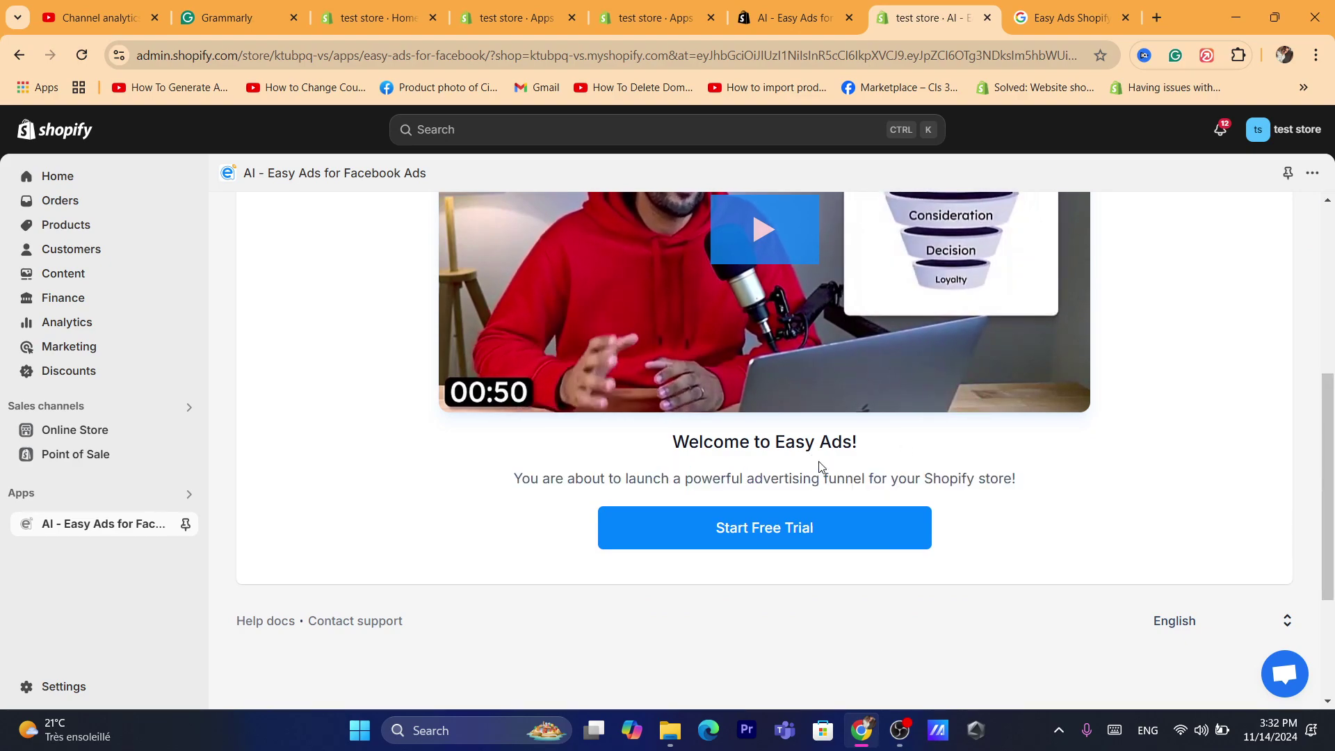
{"action": "triple_click", "coordinate": [709, 442]}
{"action": "left_click", "coordinate": [656, 486]}
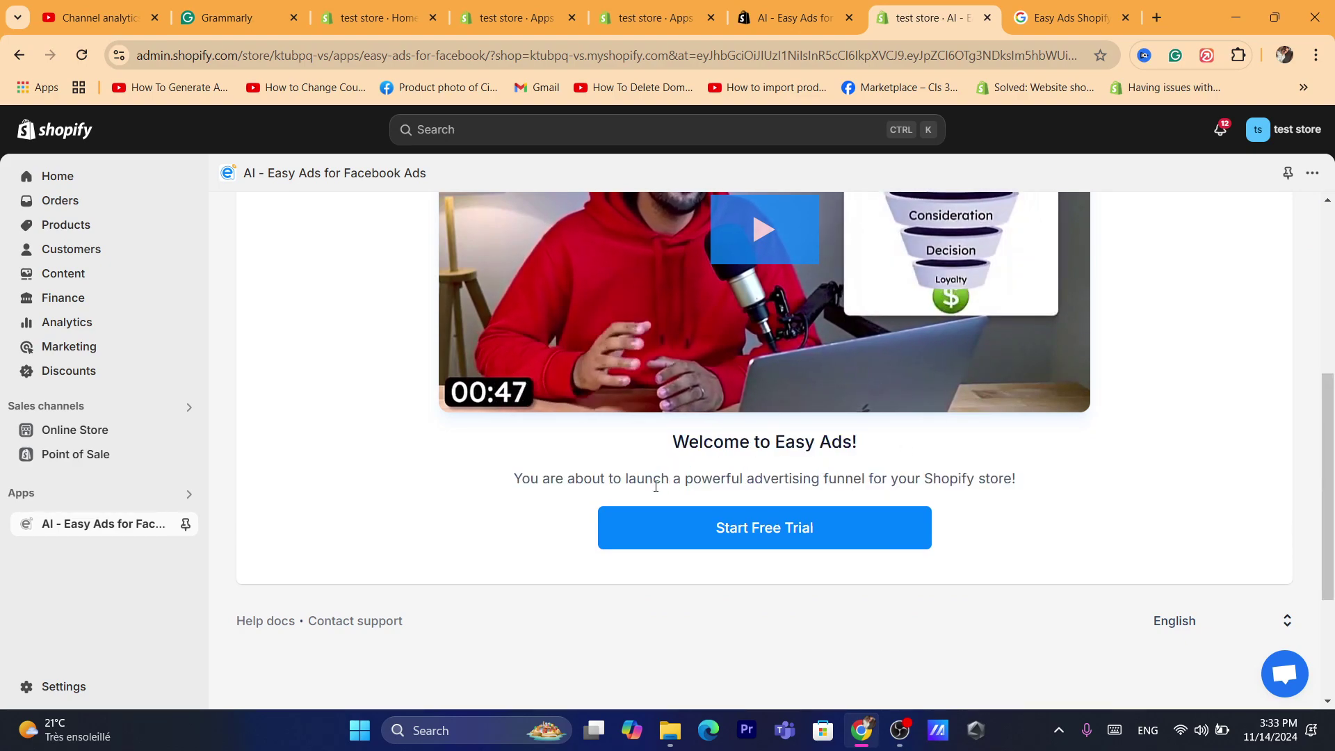
{"action": "left_click", "coordinate": [755, 539]}
{"action": "left_click", "coordinate": [652, 56]}
{"action": "type", "text": "s"}
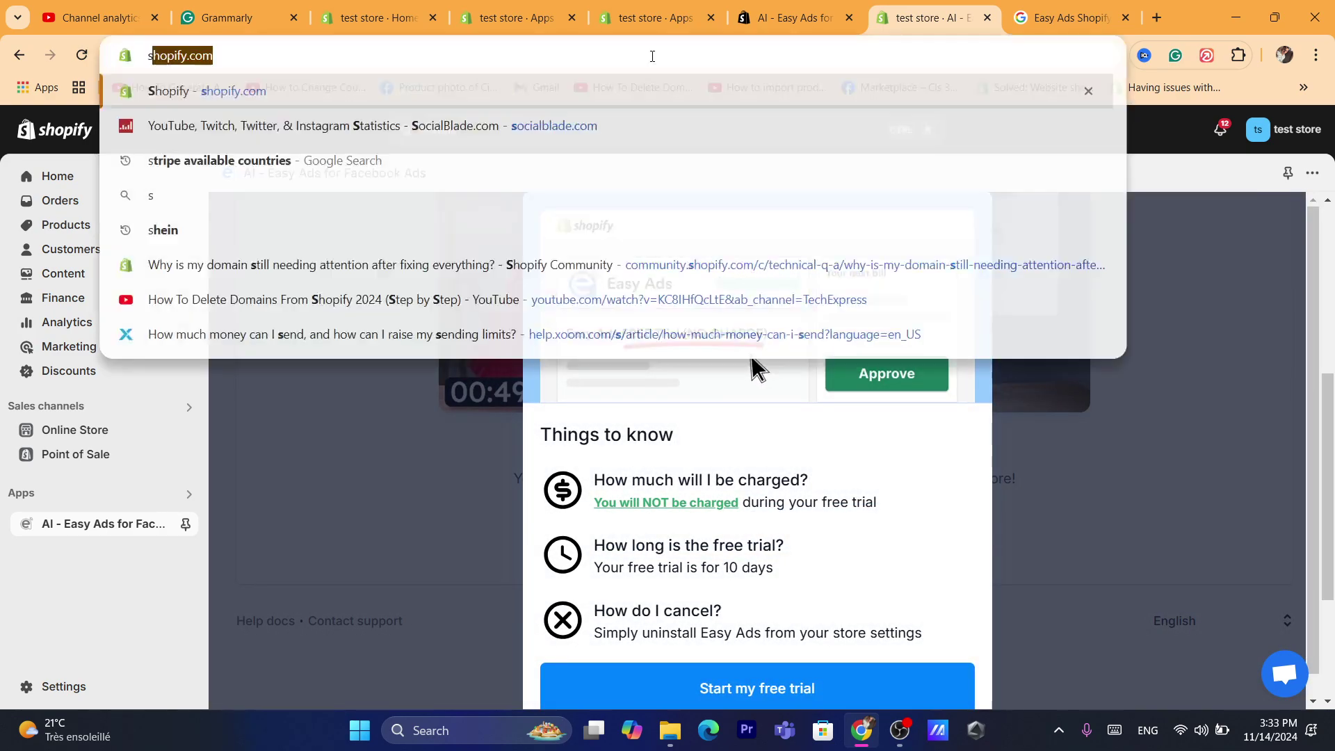
{"action": "left_click", "coordinate": [916, 384]}
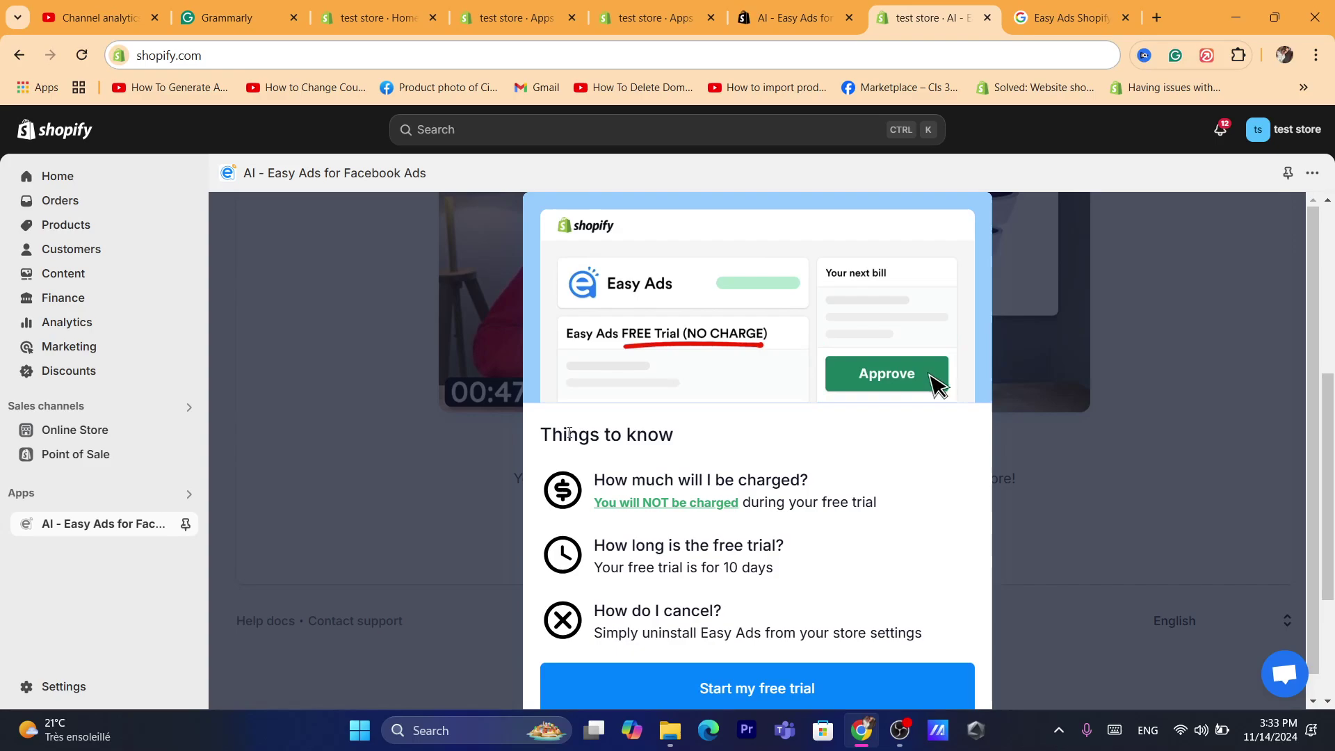
Examine the free trial terms covering charges, trial length and how to cancel
{"action": "triple_click", "coordinate": [569, 433]}
{"action": "triple_click", "coordinate": [665, 478]}
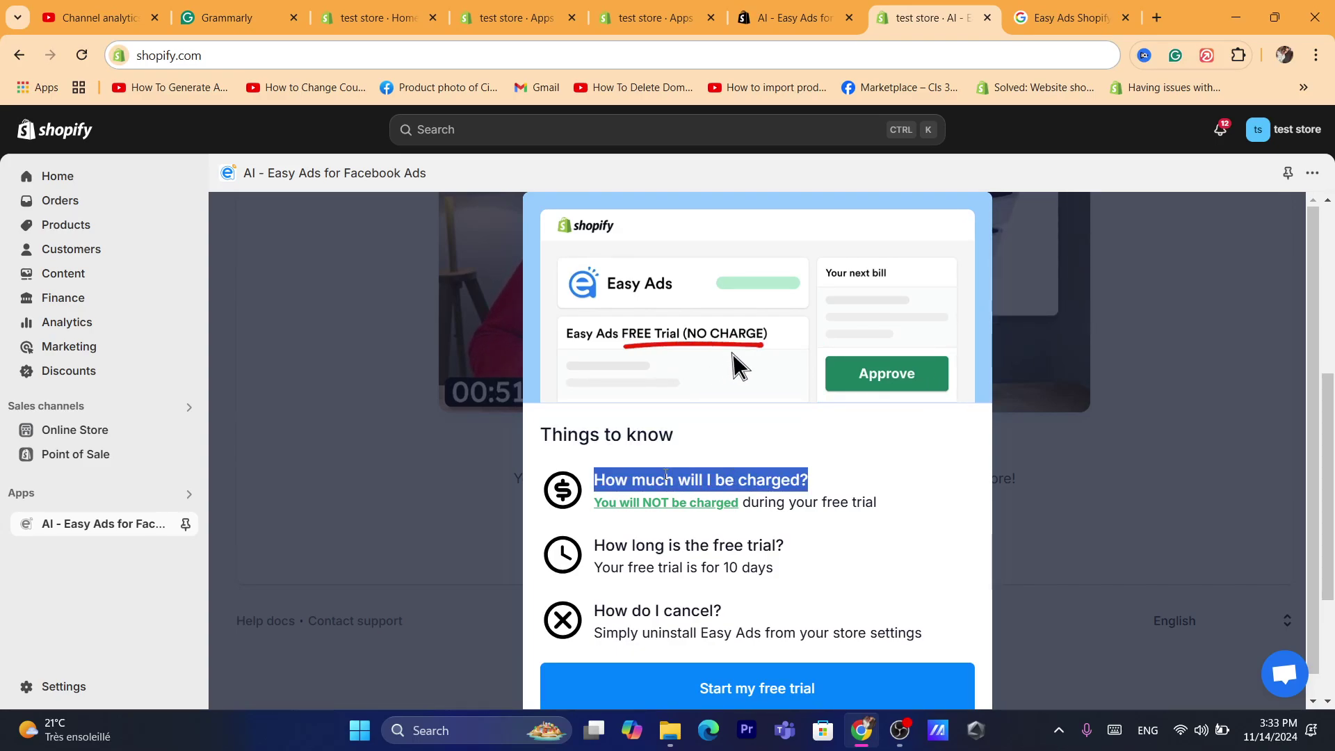
{"action": "double_click", "coordinate": [770, 500]}
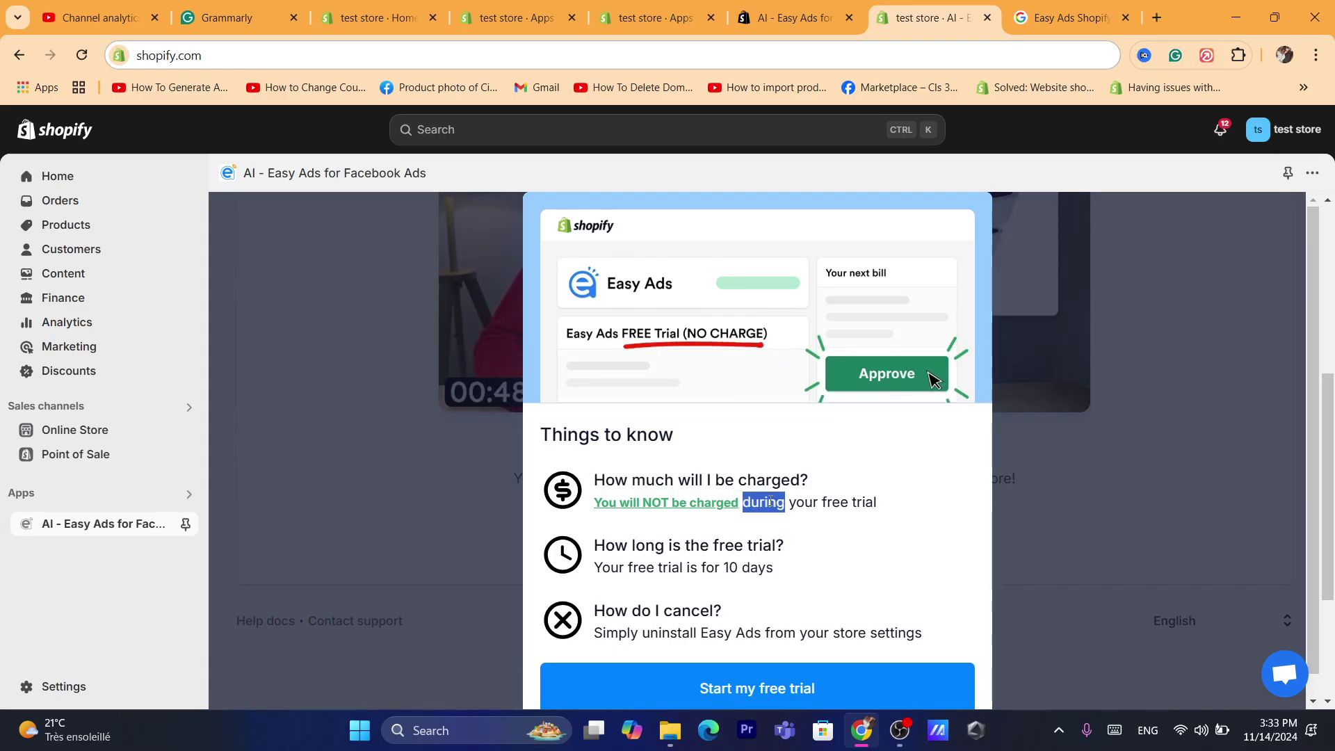
{"action": "triple_click", "coordinate": [770, 500]}
{"action": "double_click", "coordinate": [770, 500]}
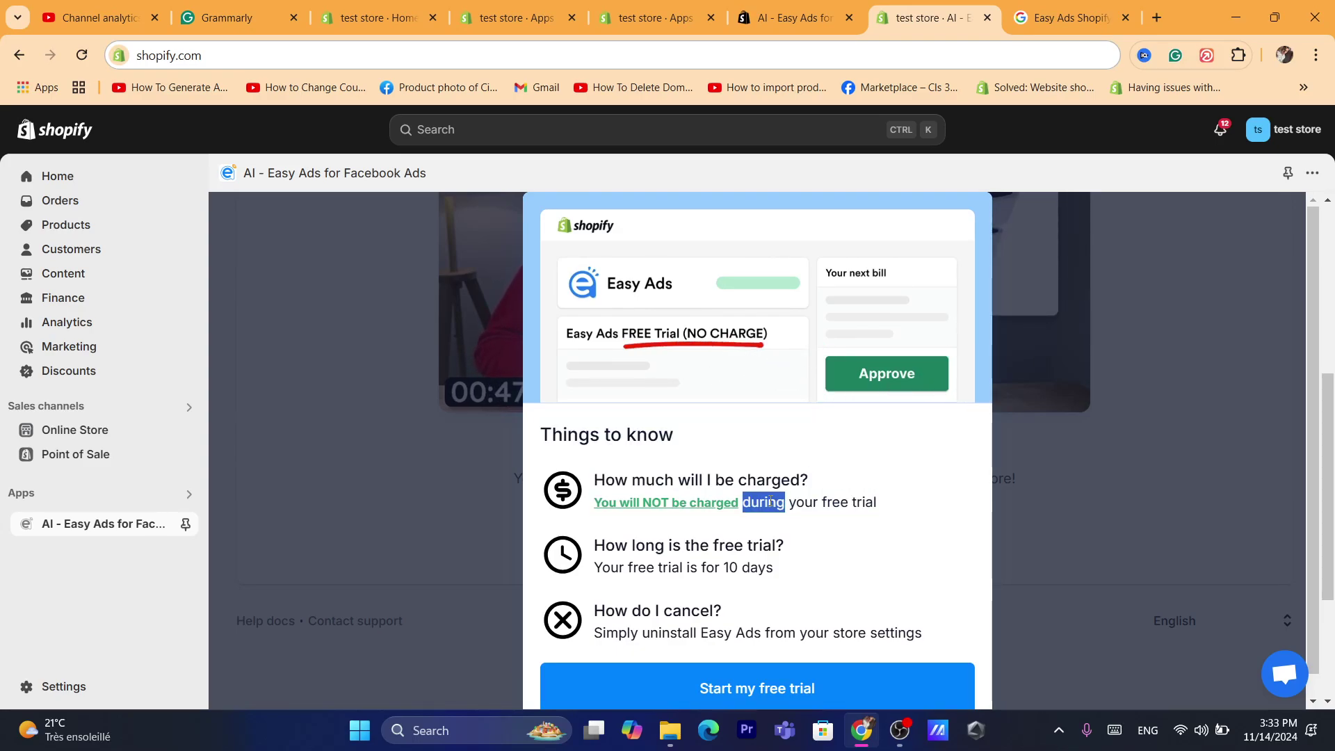
{"action": "triple_click", "coordinate": [711, 479]}
{"action": "triple_click", "coordinate": [780, 500]}
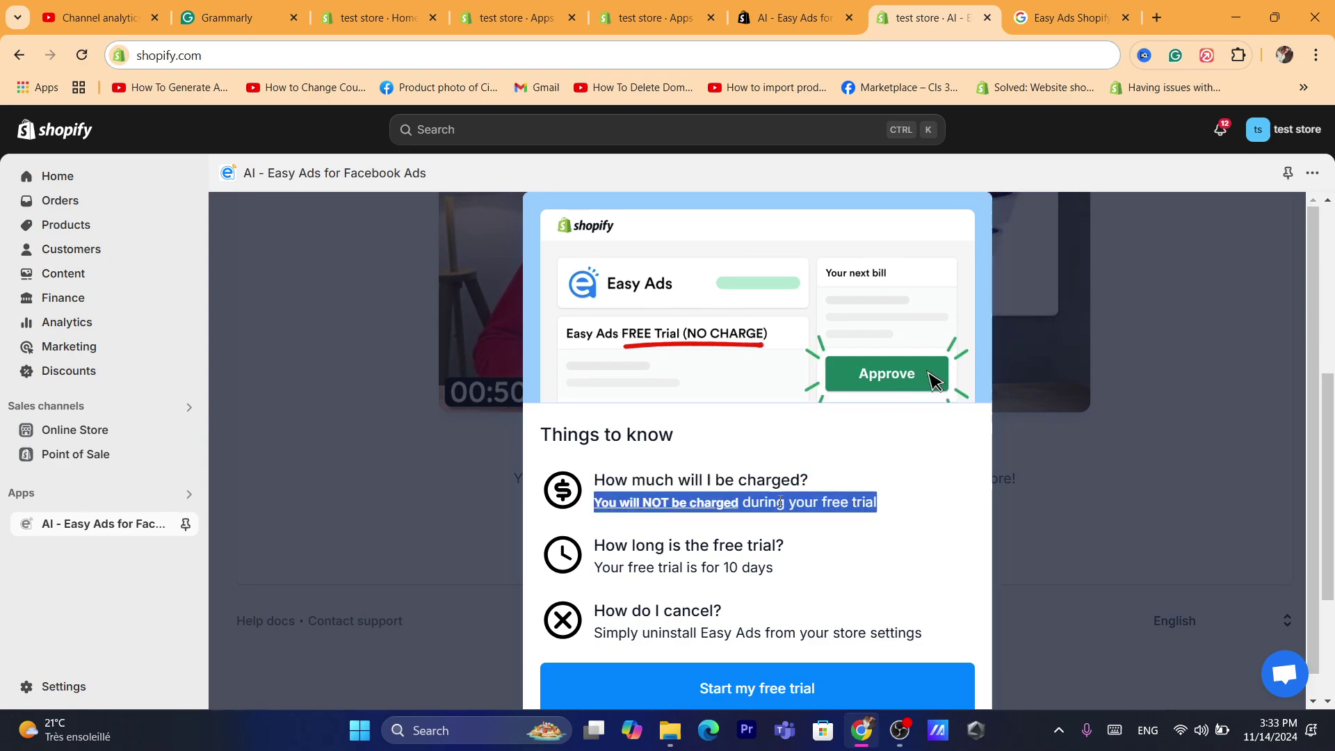
{"action": "triple_click", "coordinate": [627, 543]}
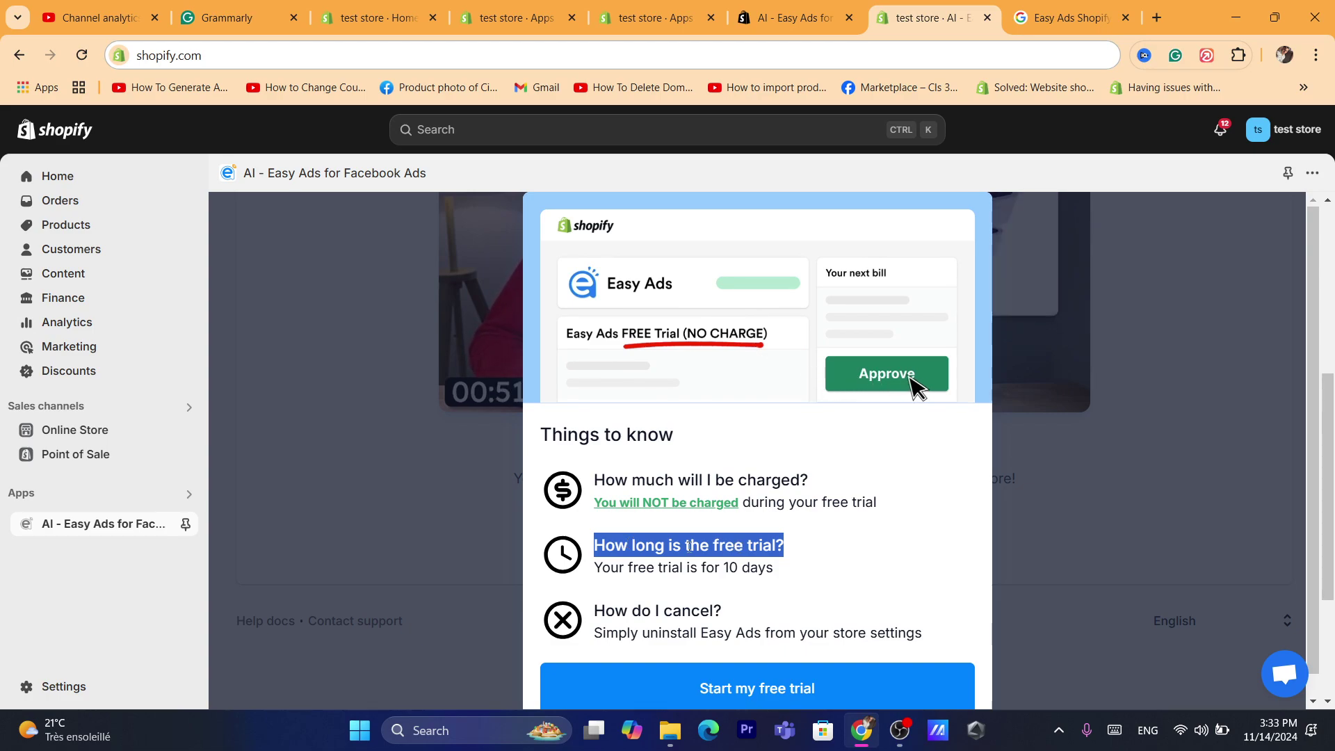
{"action": "left_click", "coordinate": [627, 543]}
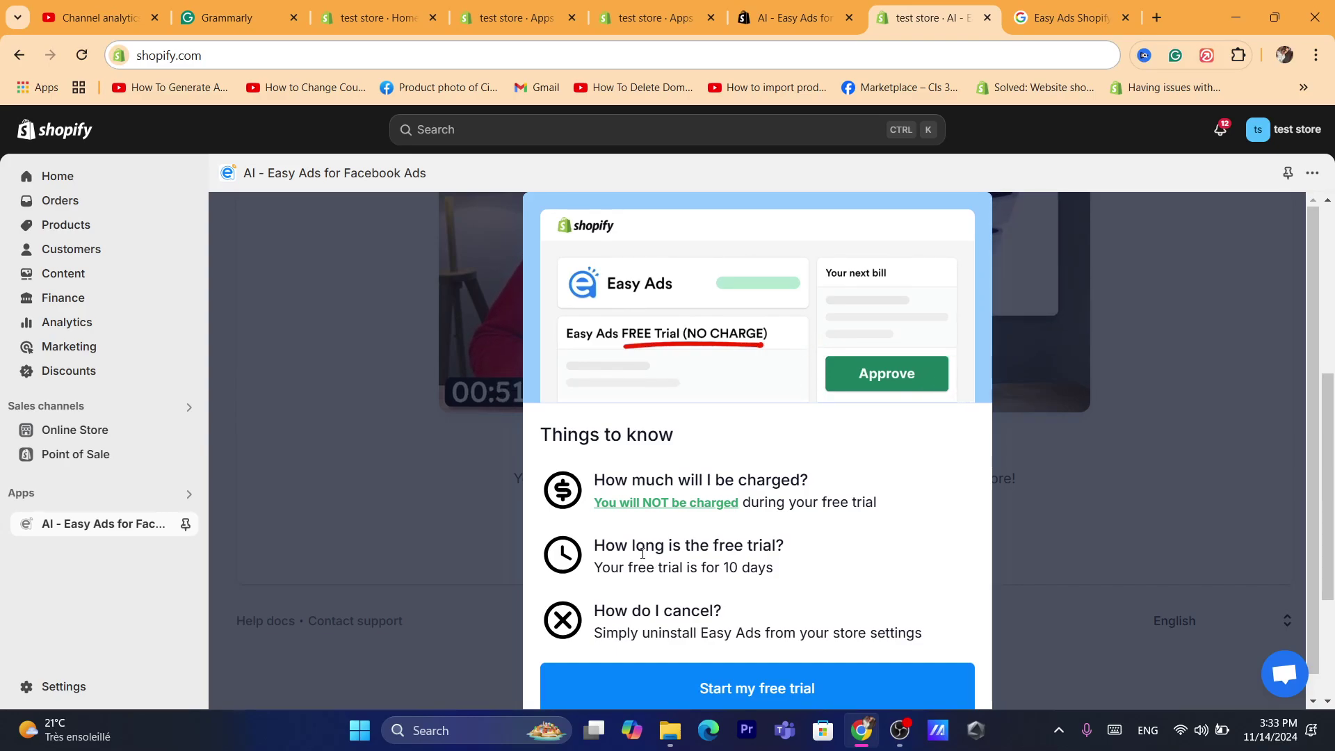
{"action": "left_click_drag", "start_coordinate": [594, 547], "coordinate": [775, 568]}
{"action": "left_click", "coordinate": [737, 560]}
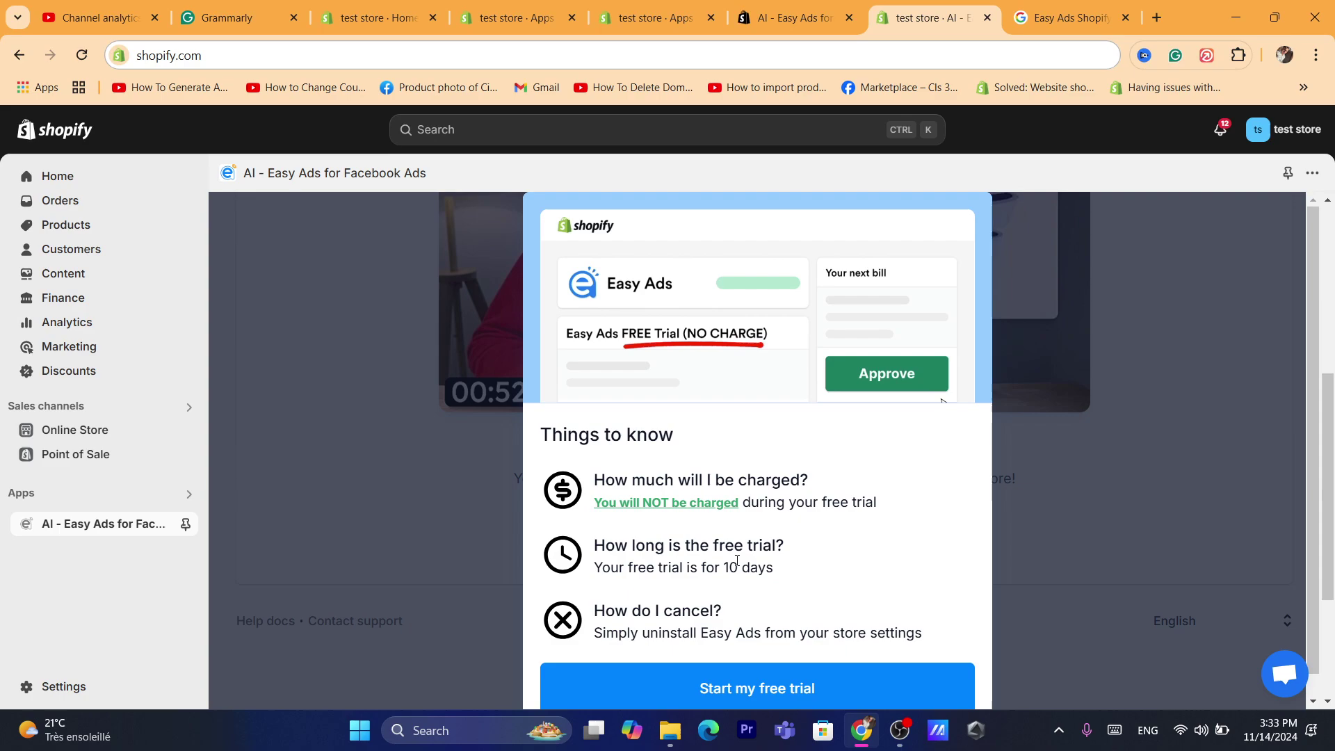
{"action": "left_click_drag", "start_coordinate": [602, 568], "coordinate": [775, 569]}
{"action": "left_click", "coordinate": [775, 568]}
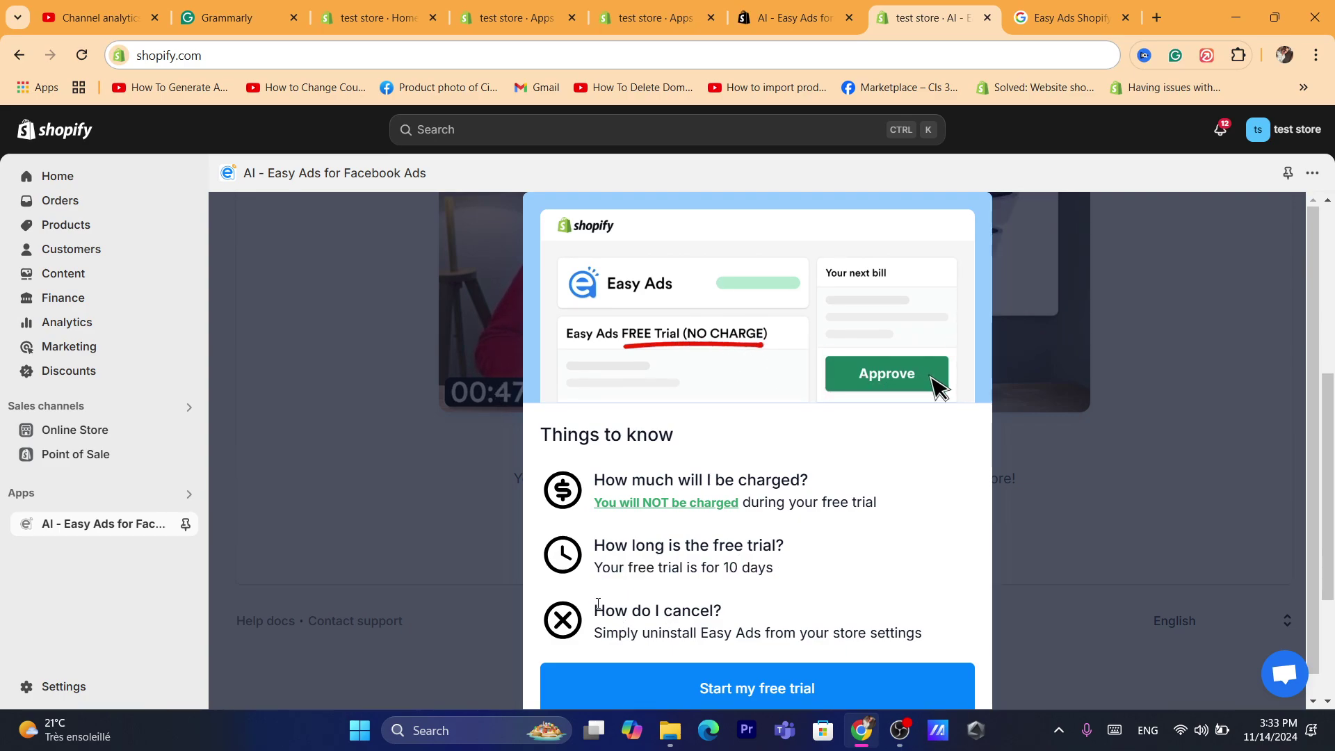
{"action": "left_click_drag", "start_coordinate": [598, 603], "coordinate": [716, 610]}
{"action": "left_click_drag", "start_coordinate": [606, 632], "coordinate": [877, 634]}
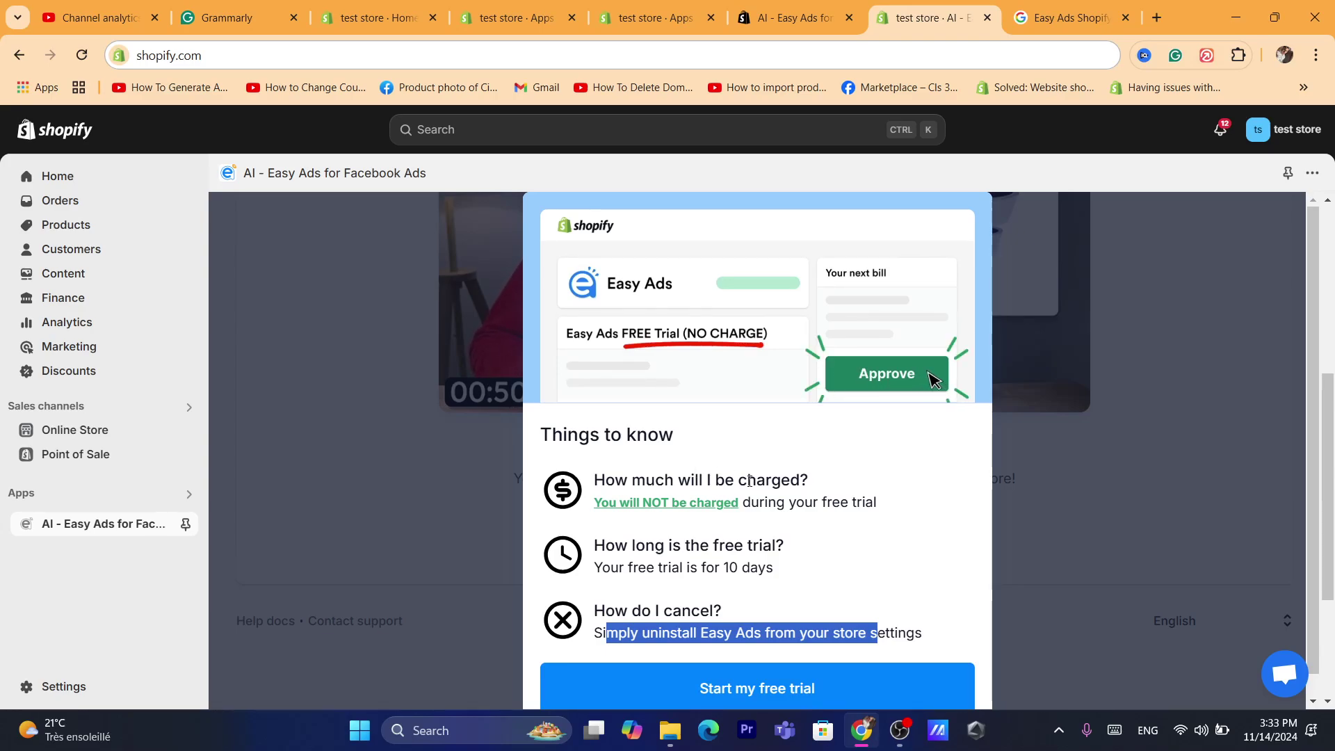
Start the Easy Ads free trial and bring up its subscription approval page
{"action": "left_click", "coordinate": [757, 688]}
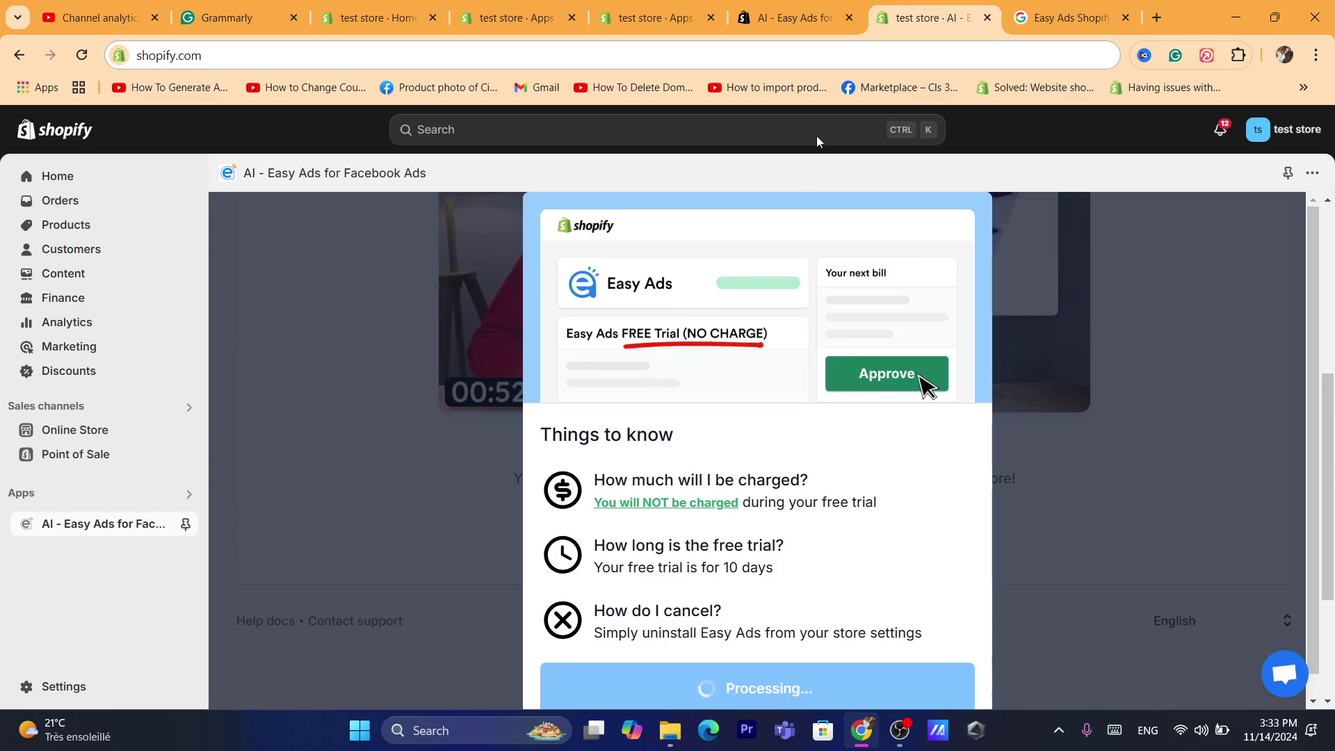
{"action": "left_click", "coordinate": [801, 47]}
{"action": "type", "text": "s"}
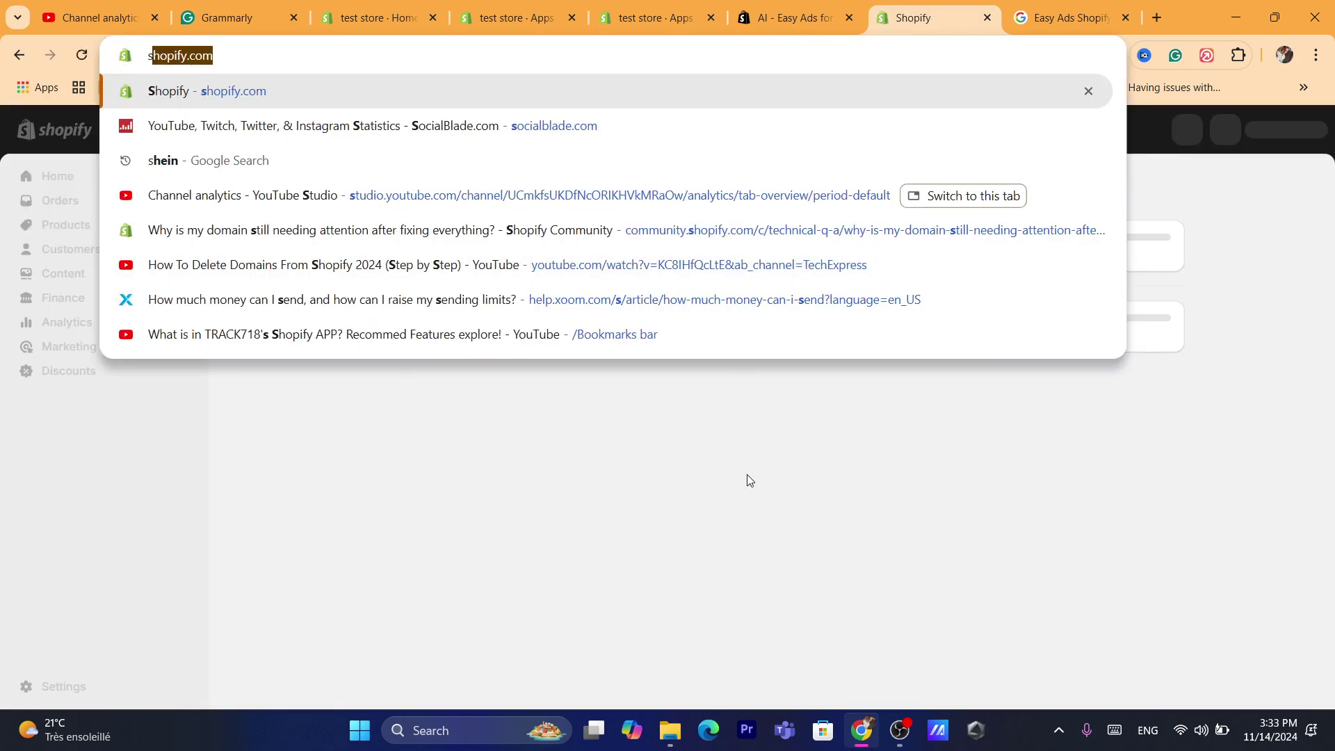
{"action": "left_click", "coordinate": [748, 480]}
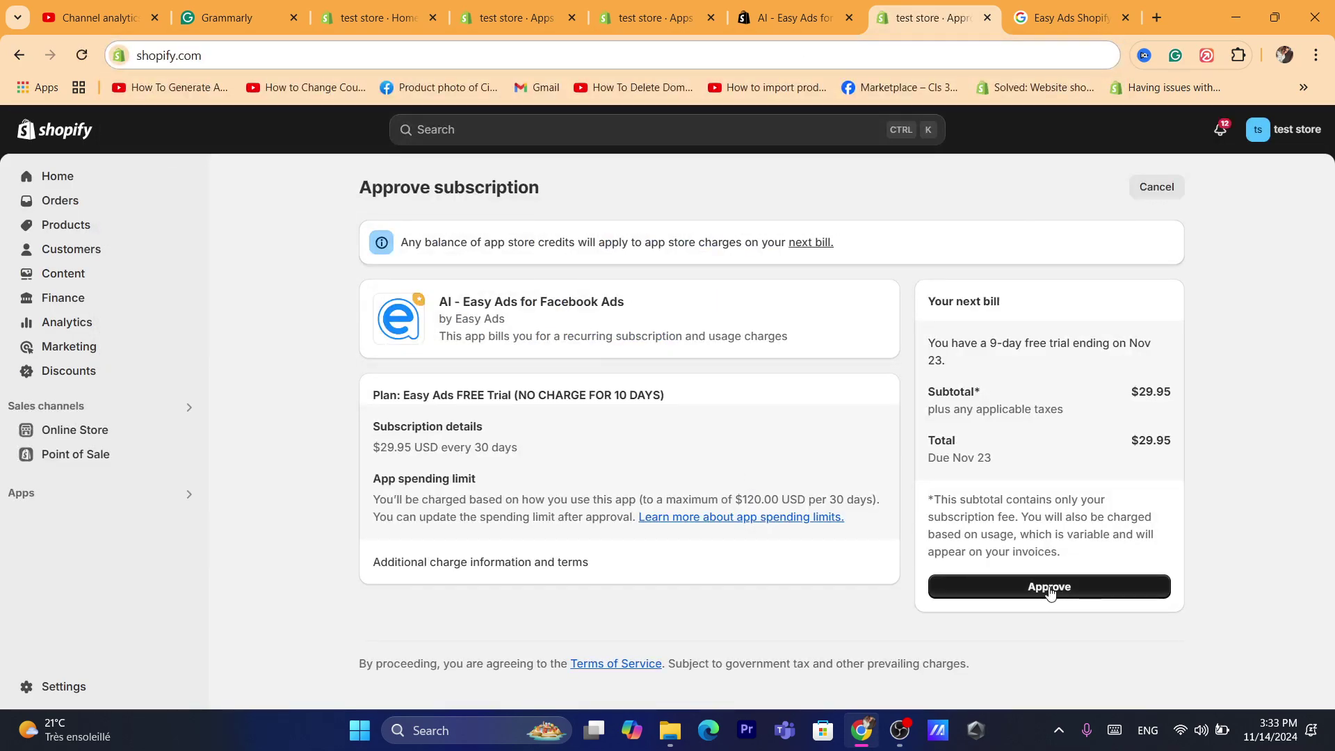
Review the free trial period and subtotal on the next bill, and approve the Easy Ads subscription
{"action": "triple_click", "coordinate": [1151, 396]}
{"action": "left_click_drag", "start_coordinate": [1133, 392], "coordinate": [1139, 392]}
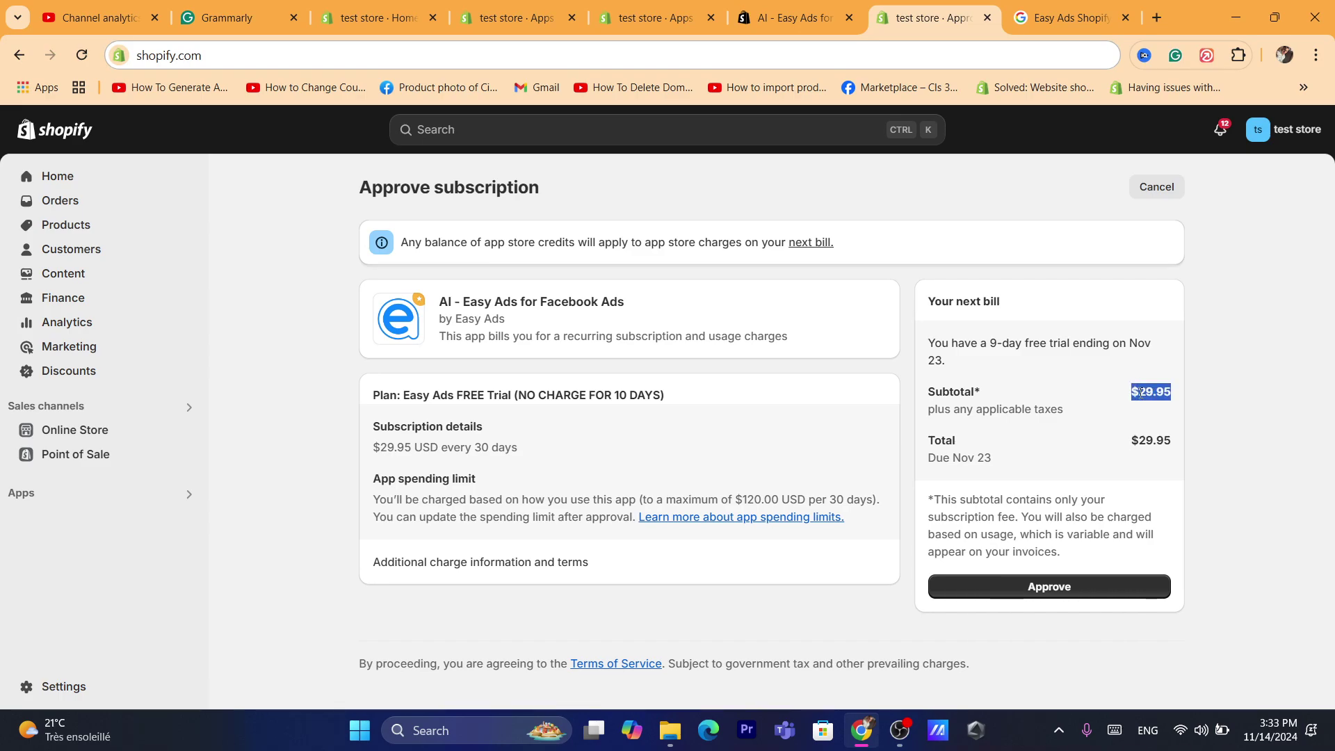
{"action": "triple_click", "coordinate": [970, 344]}
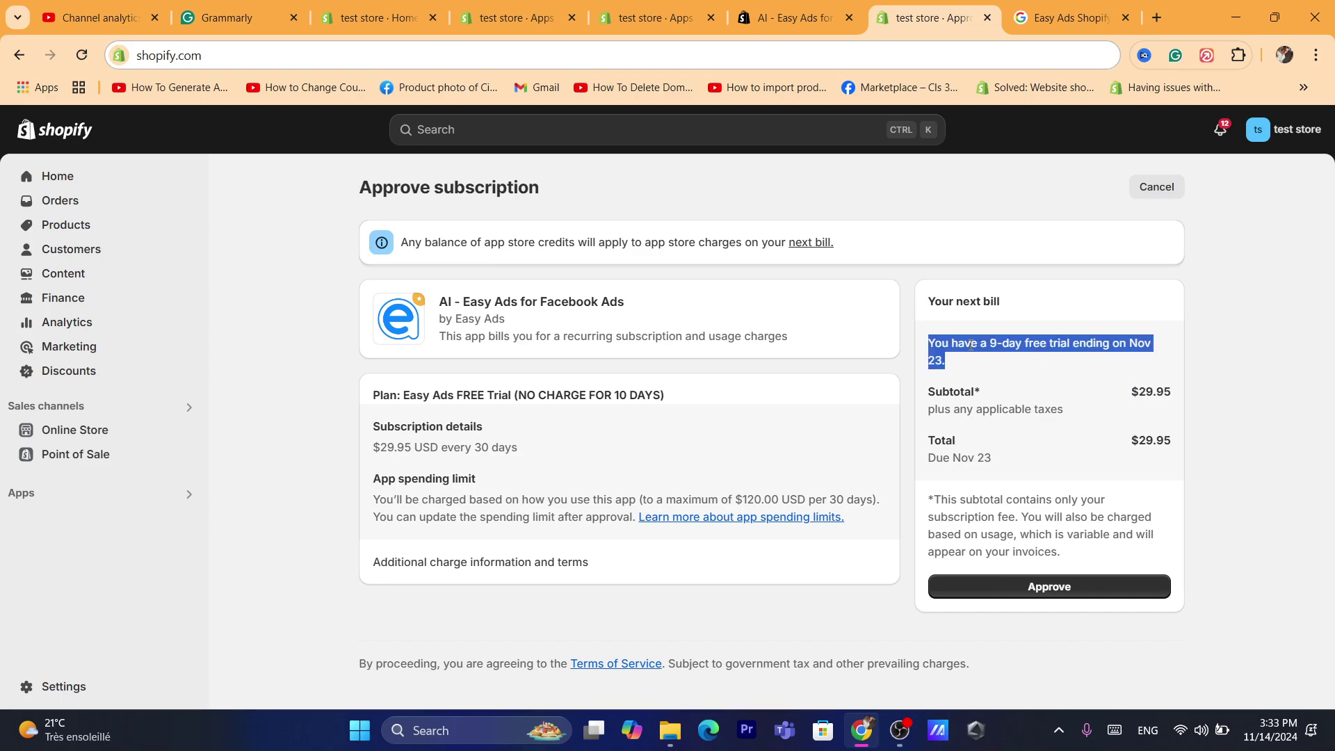
{"action": "left_click", "coordinate": [1021, 360]}
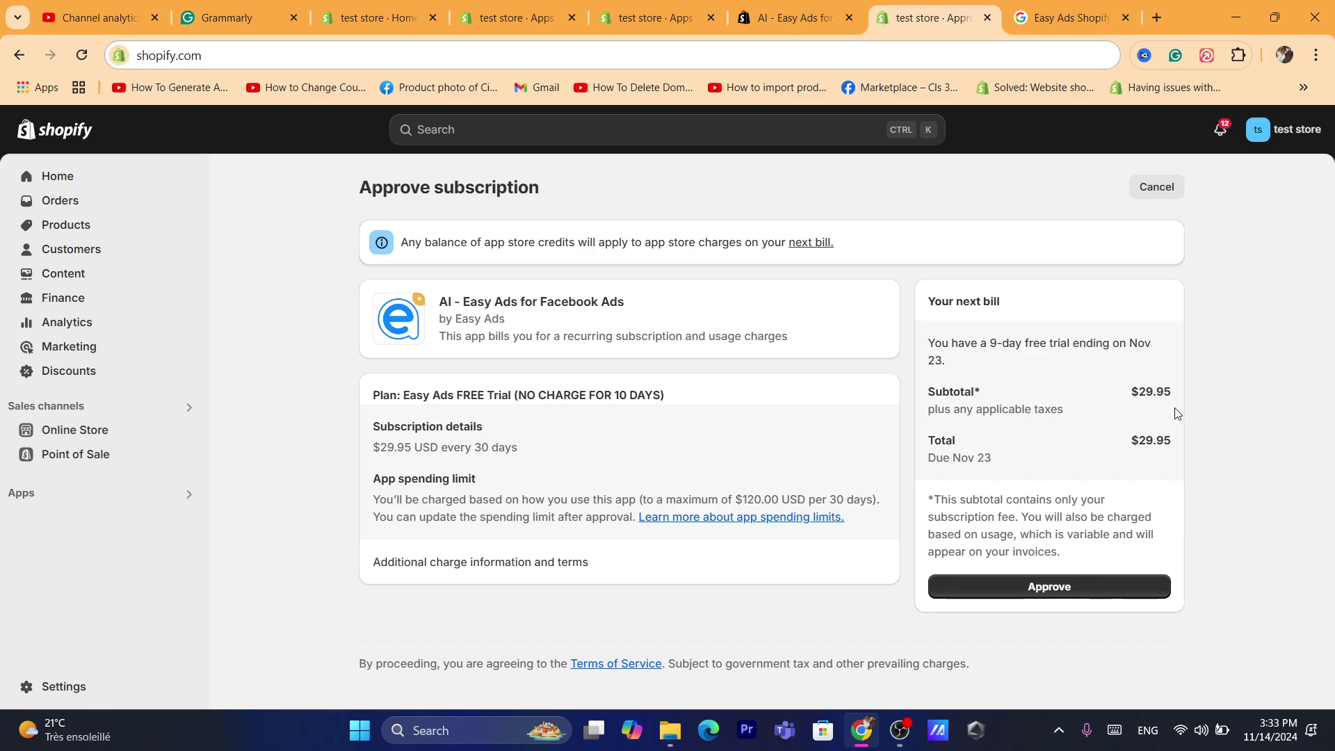
{"action": "triple_click", "coordinate": [1140, 391]}
{"action": "left_click", "coordinate": [1072, 595]}
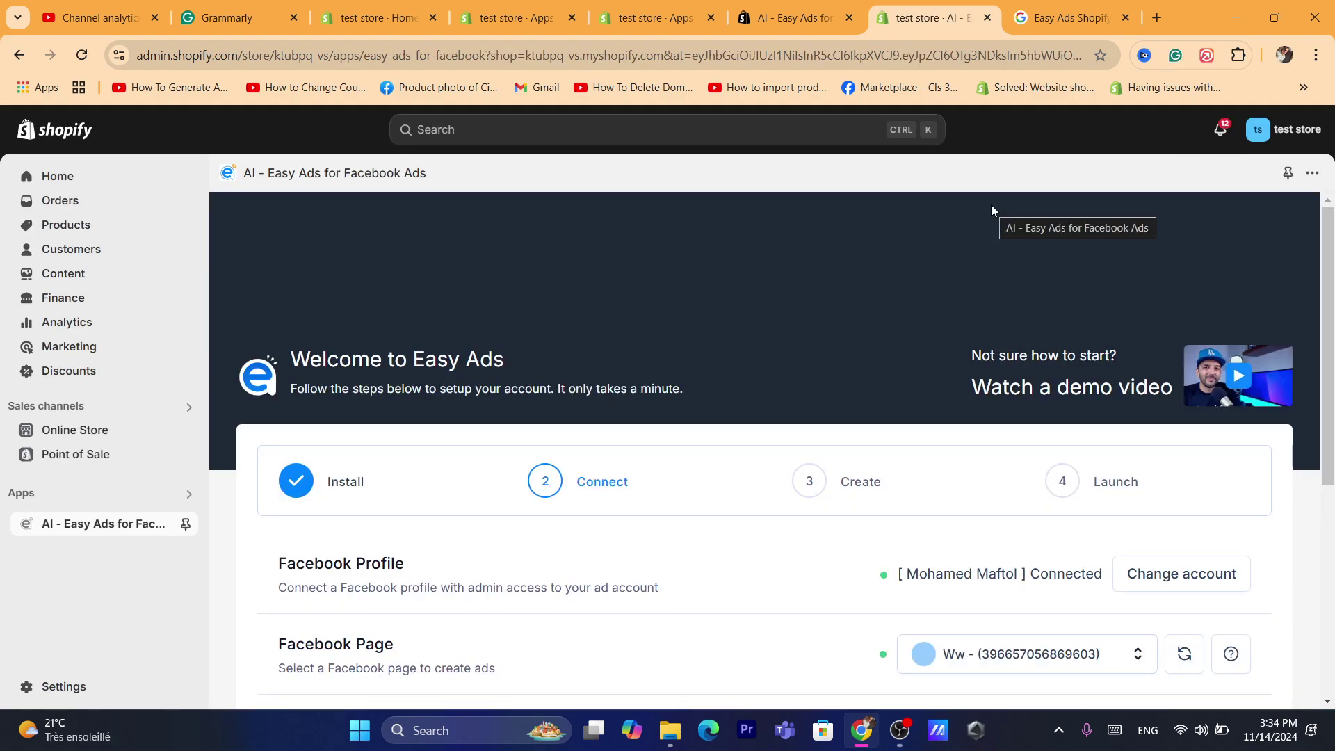
Examine the Facebook Profile connection setting and its account-change window, without connecting another account
{"action": "scroll", "coordinate": [738, 363], "scroll_direction": "down", "scroll_amount": 2}
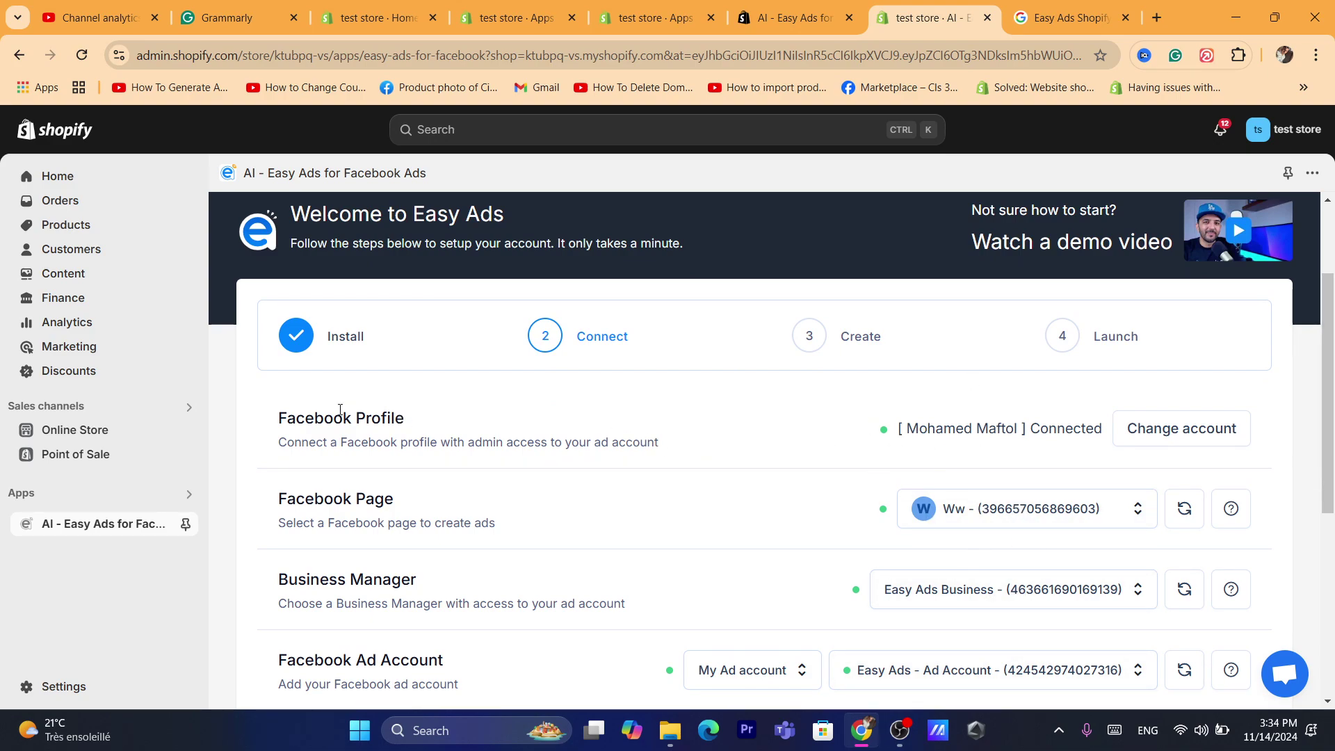
{"action": "left_click_drag", "start_coordinate": [277, 410], "coordinate": [437, 421]}
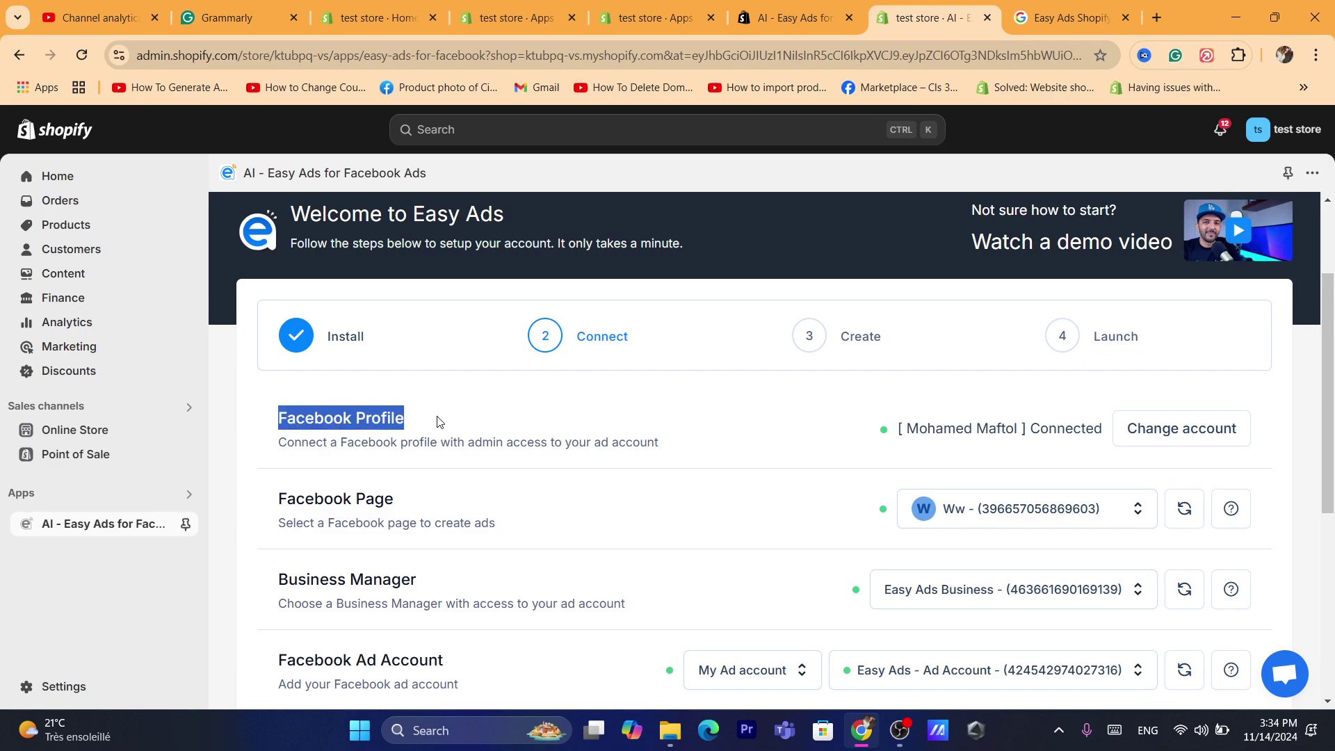
{"action": "left_click", "coordinate": [439, 421]}
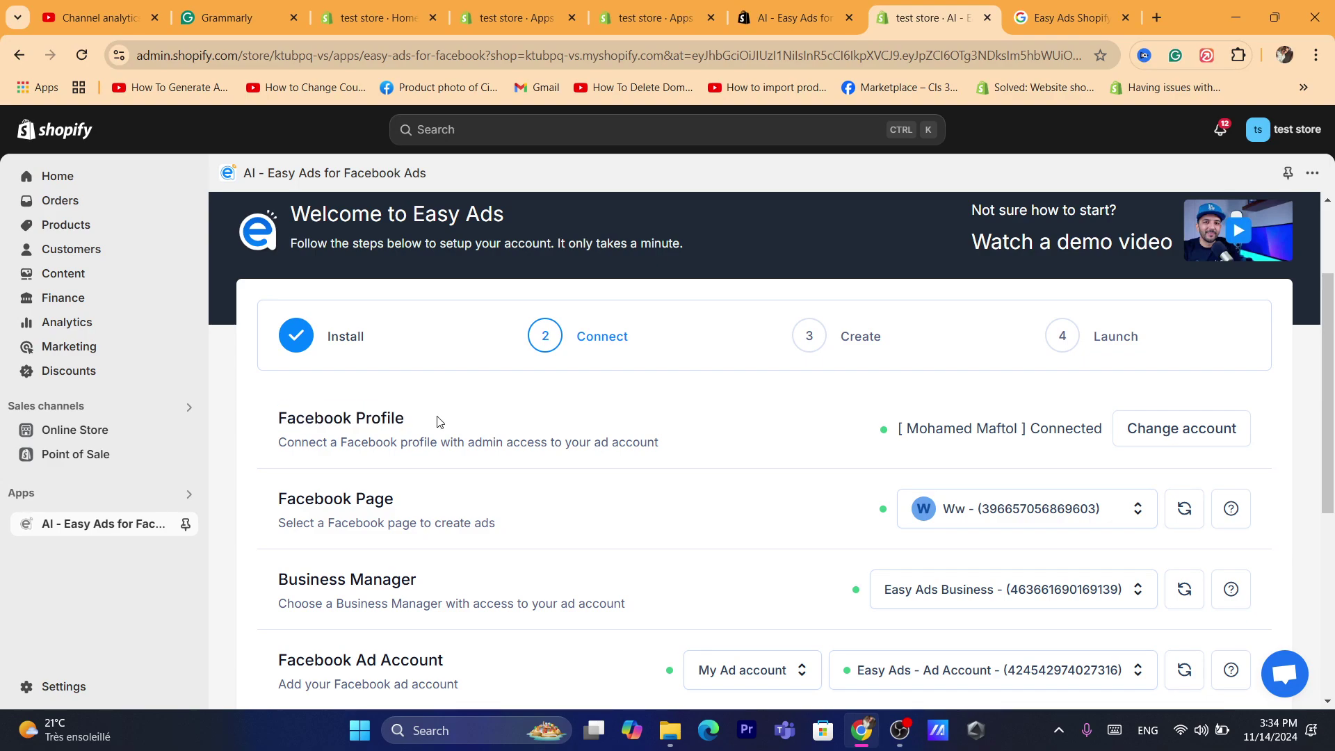
{"action": "left_click", "coordinate": [1164, 446]}
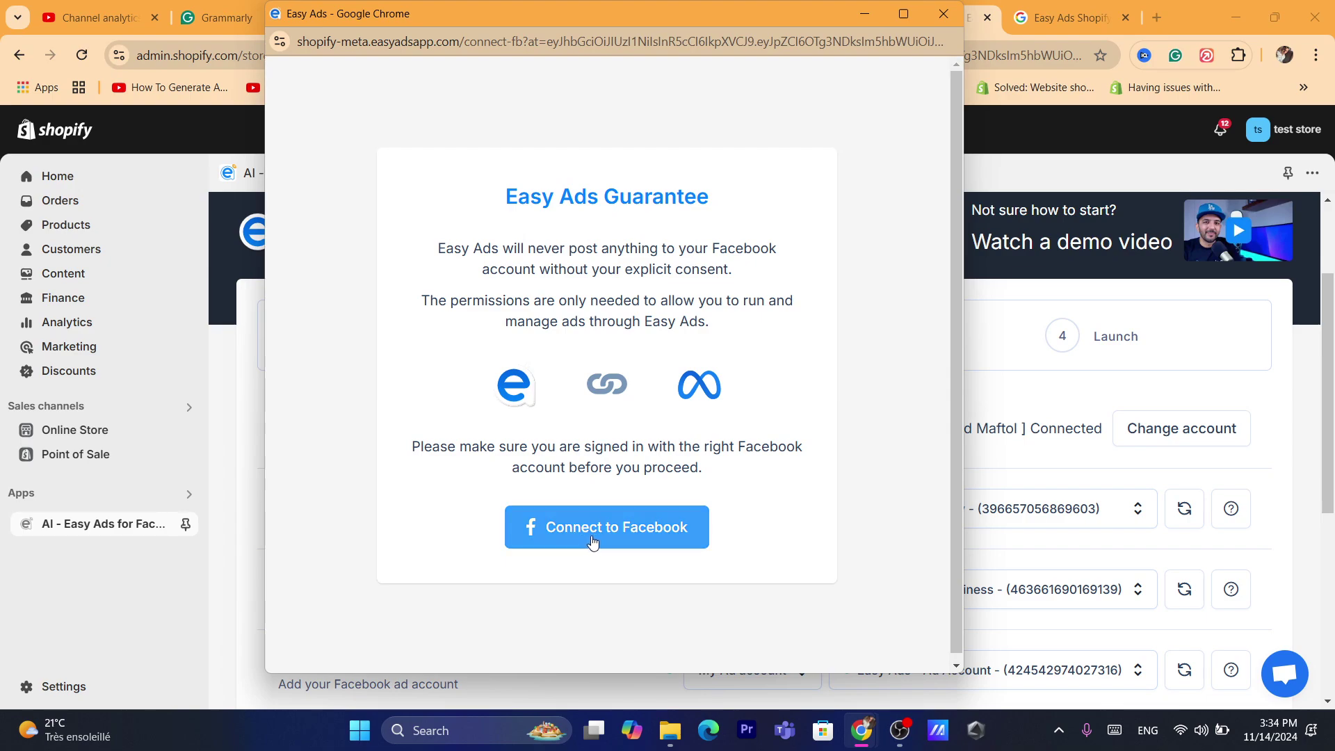
{"action": "left_click", "coordinate": [991, 393]}
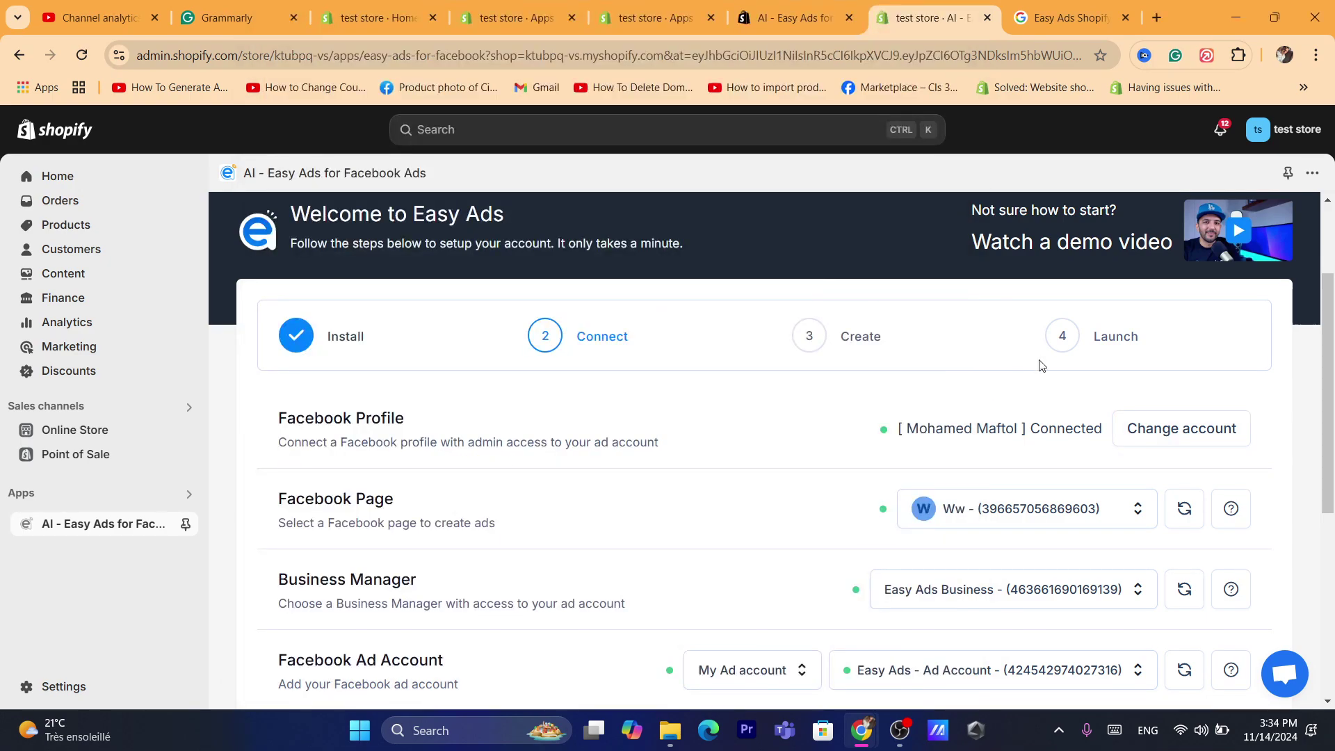
Examine which Facebook pages can be chosen for creating ads
{"action": "scroll", "coordinate": [530, 429], "scroll_direction": "down", "scroll_amount": 1}
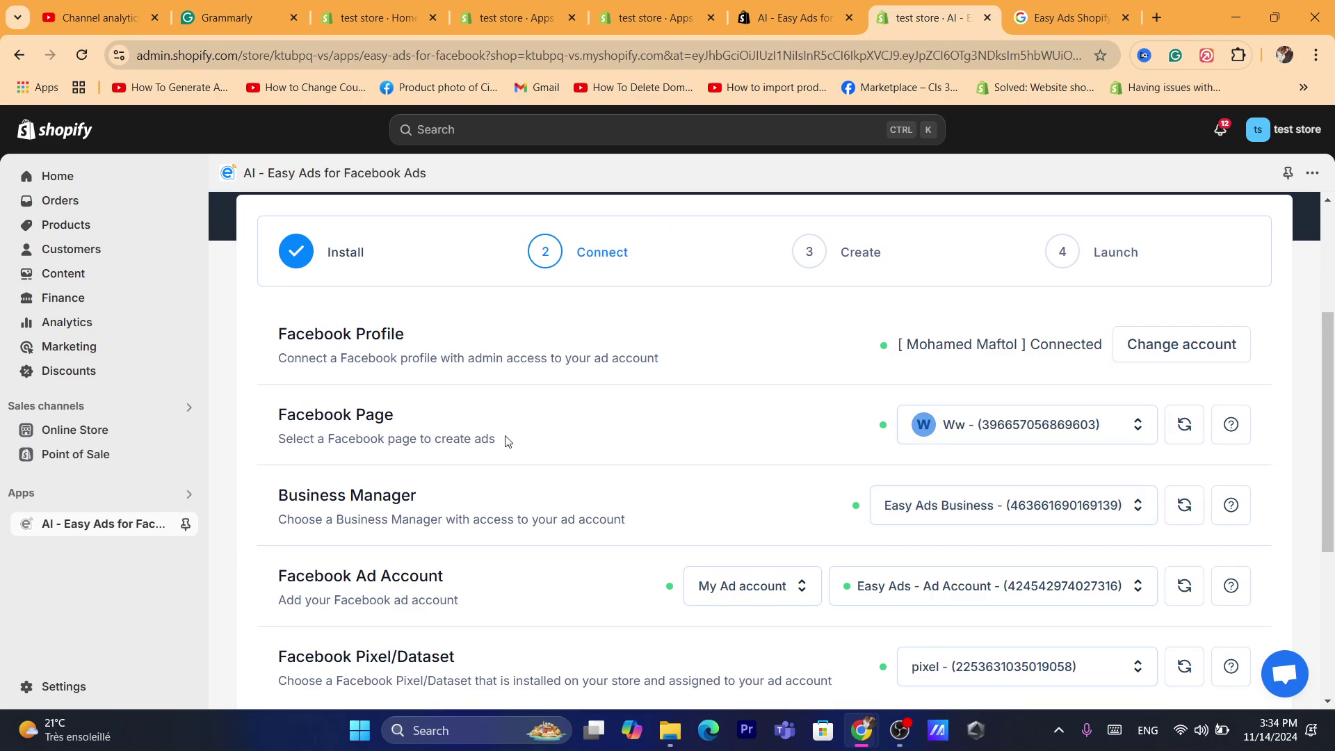
{"action": "left_click", "coordinate": [1020, 434]}
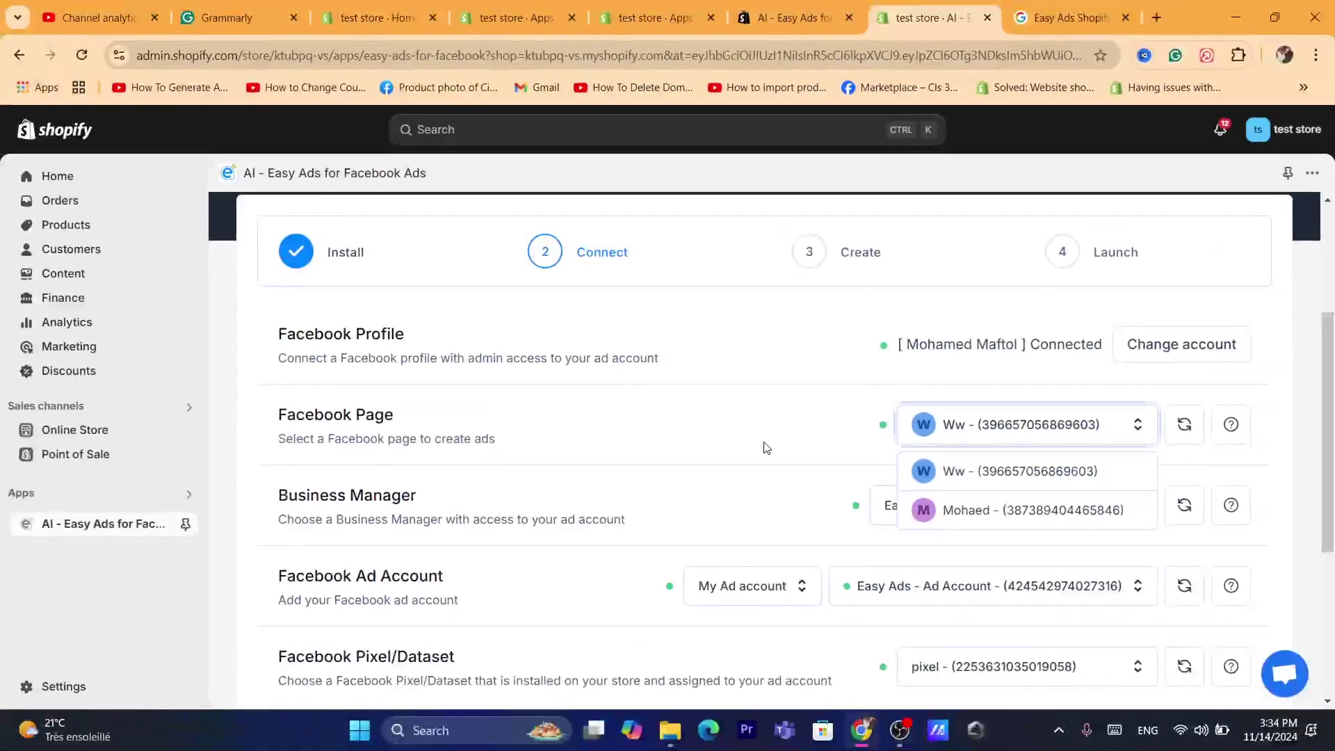
{"action": "left_click", "coordinate": [764, 447]}
{"action": "left_click", "coordinate": [916, 54]}
{"action": "type", "text": "s"}
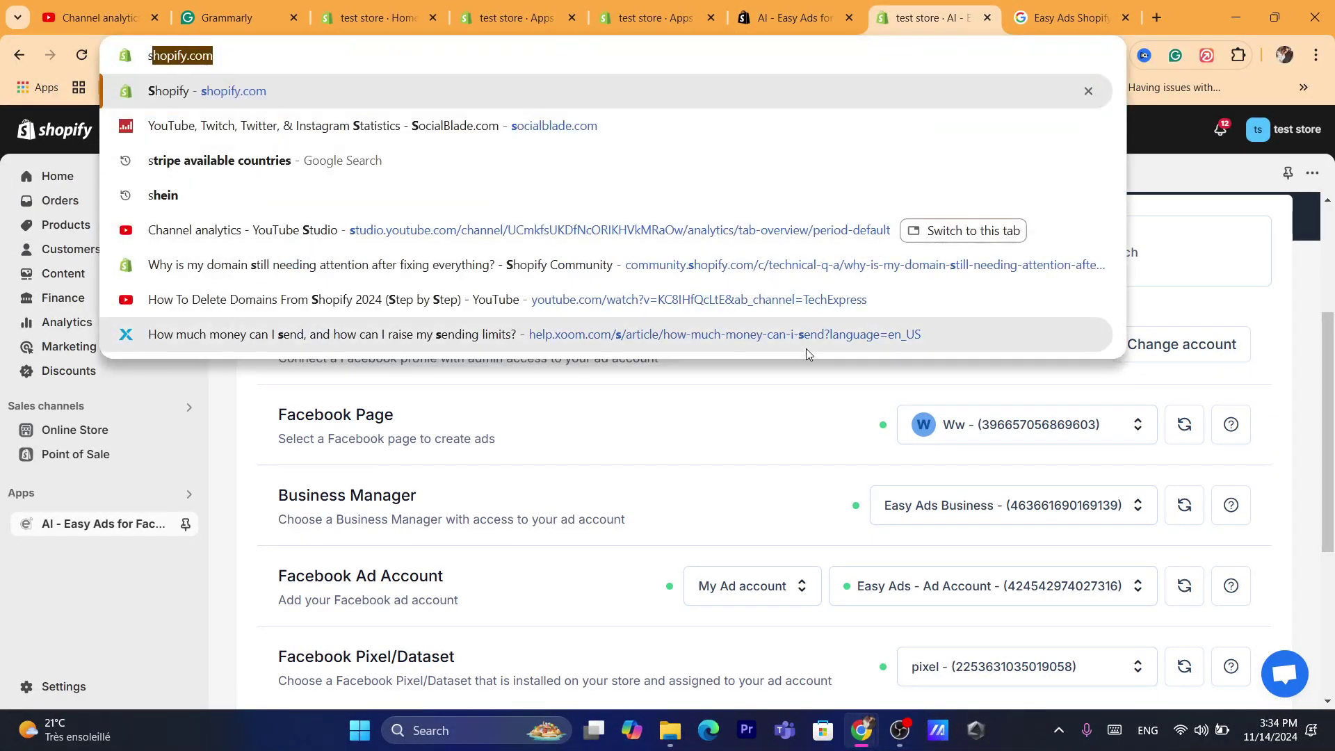
{"action": "left_click", "coordinate": [810, 399]}
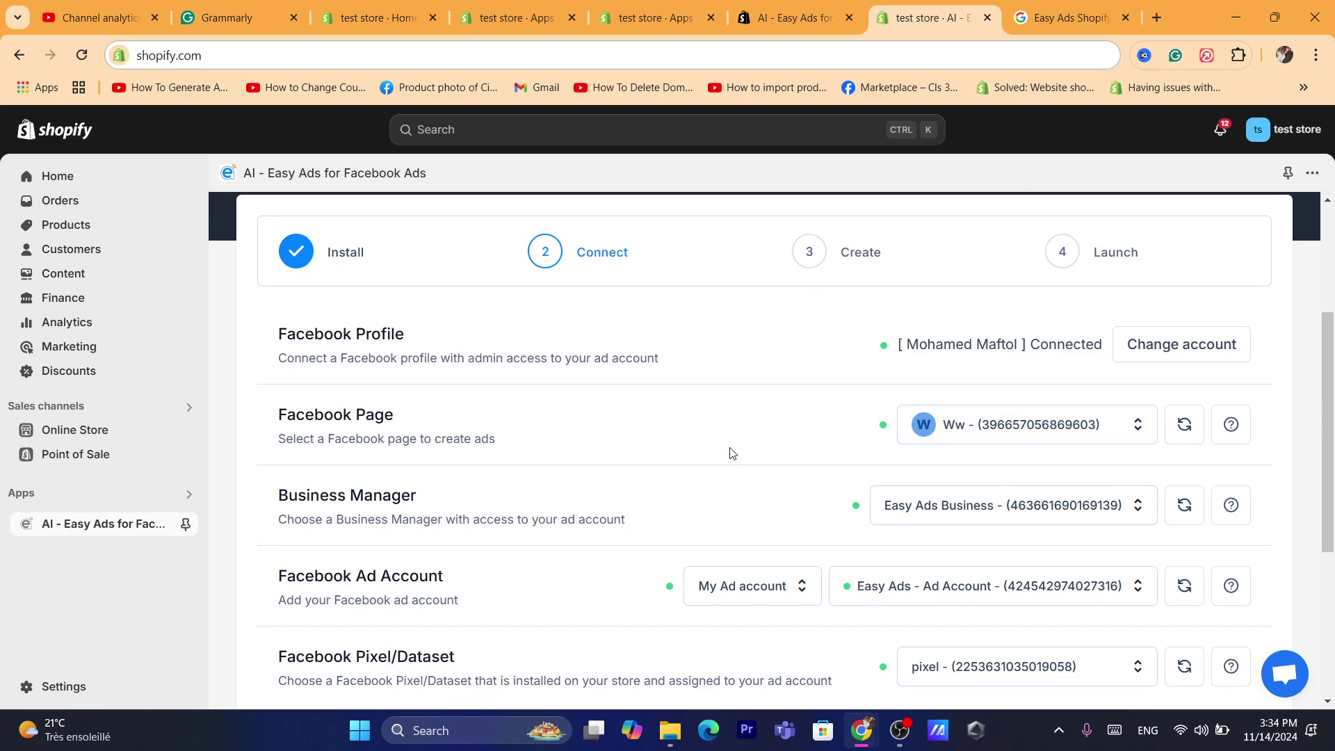
{"action": "left_click", "coordinate": [987, 432]}
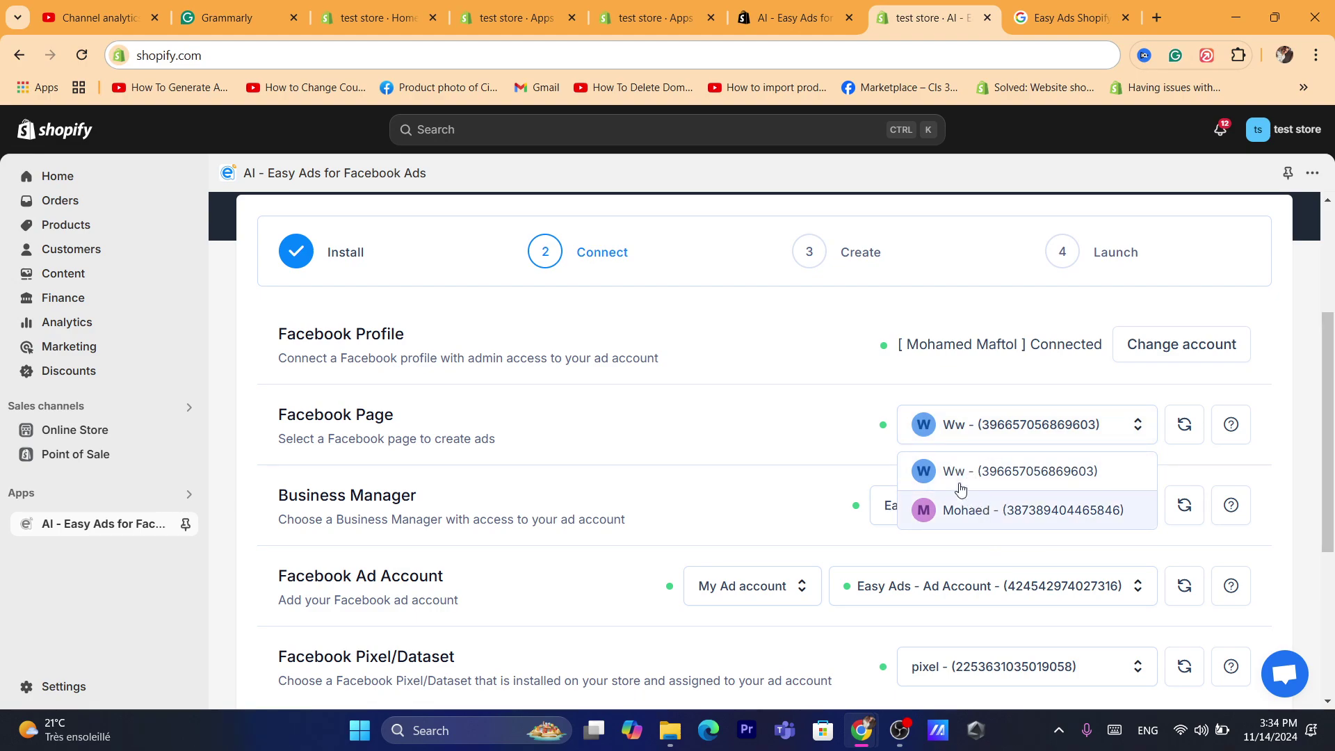
{"action": "left_click", "coordinate": [805, 436]}
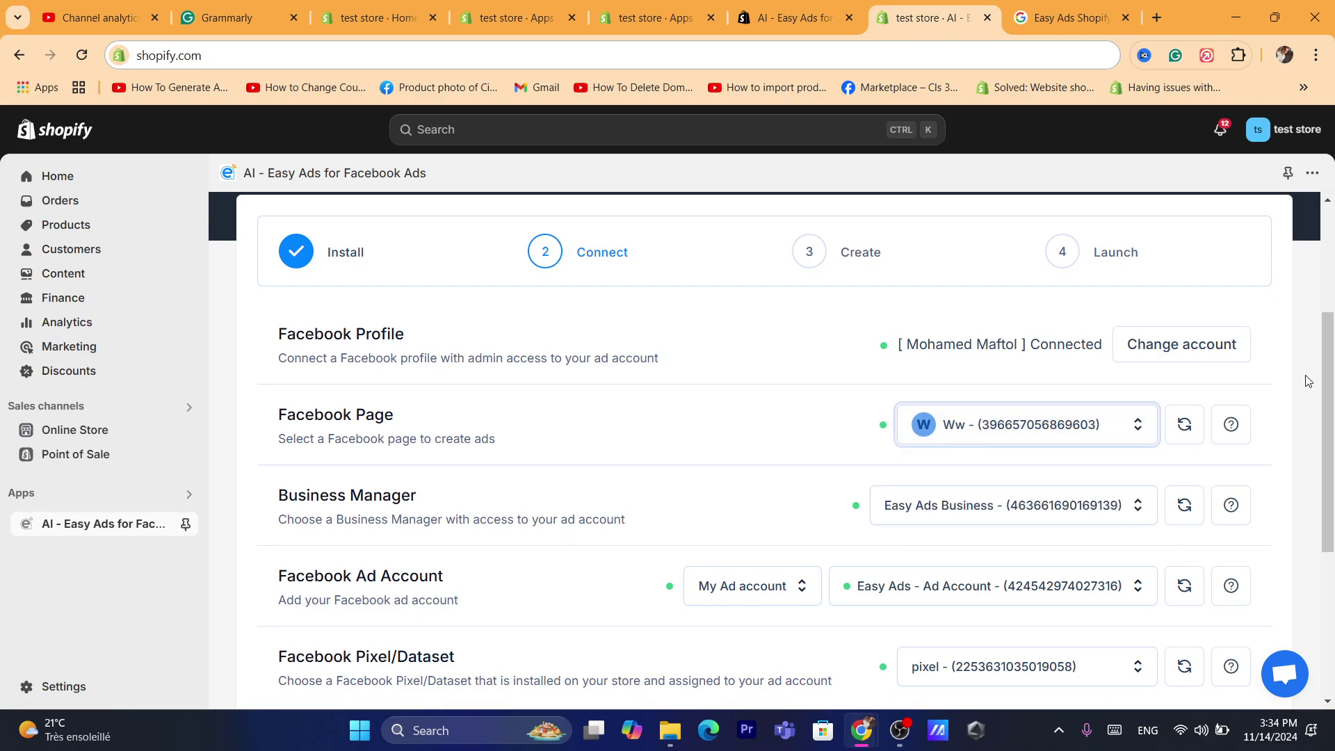
Check the available Business Manager choices for the connected Facebook profile
{"action": "left_click_drag", "start_coordinate": [1332, 349], "coordinate": [1333, 402]}
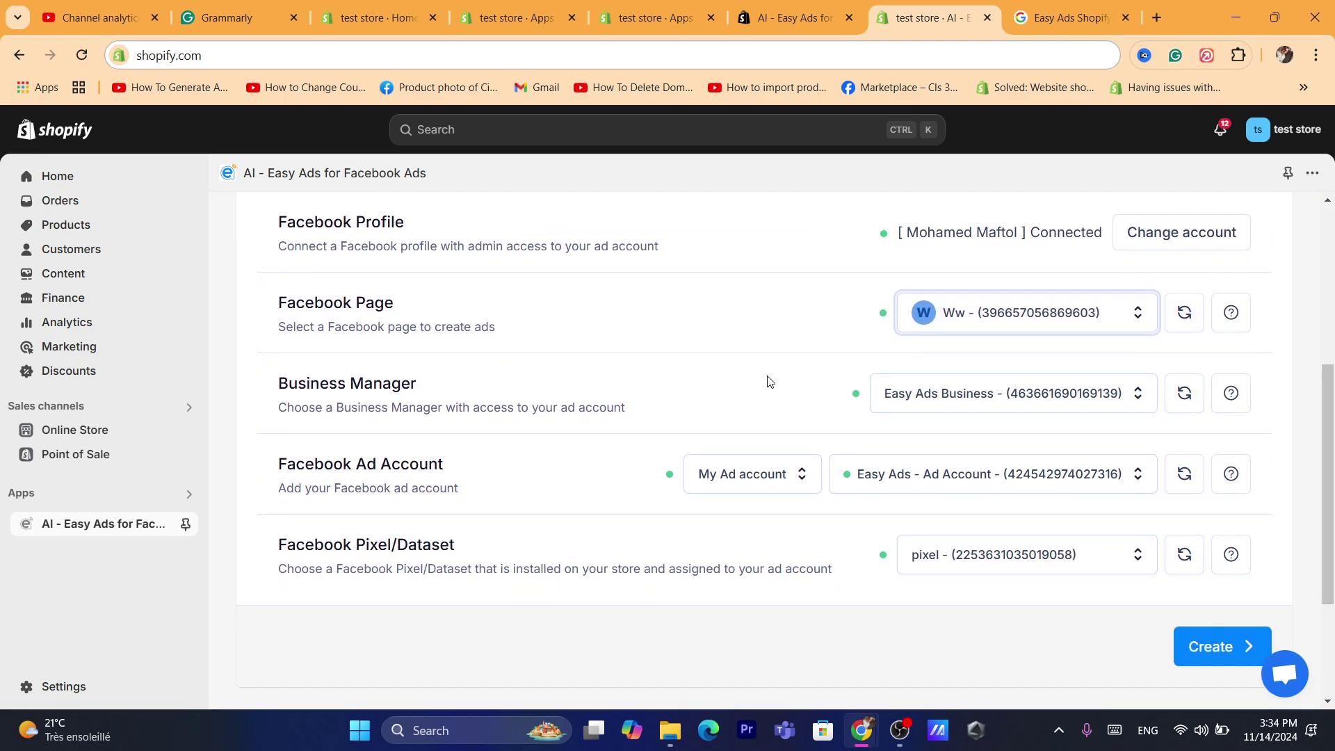
{"action": "left_click", "coordinate": [1034, 392]}
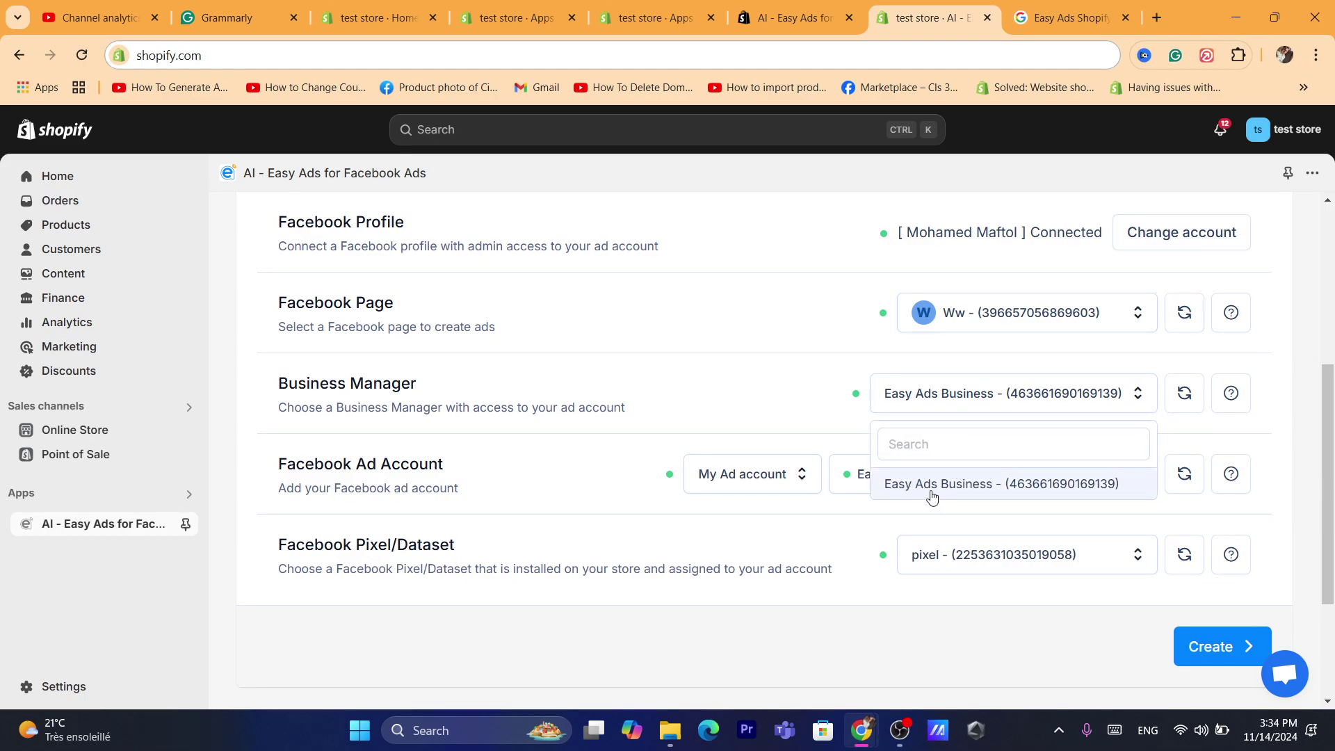
{"action": "left_click", "coordinate": [774, 391]}
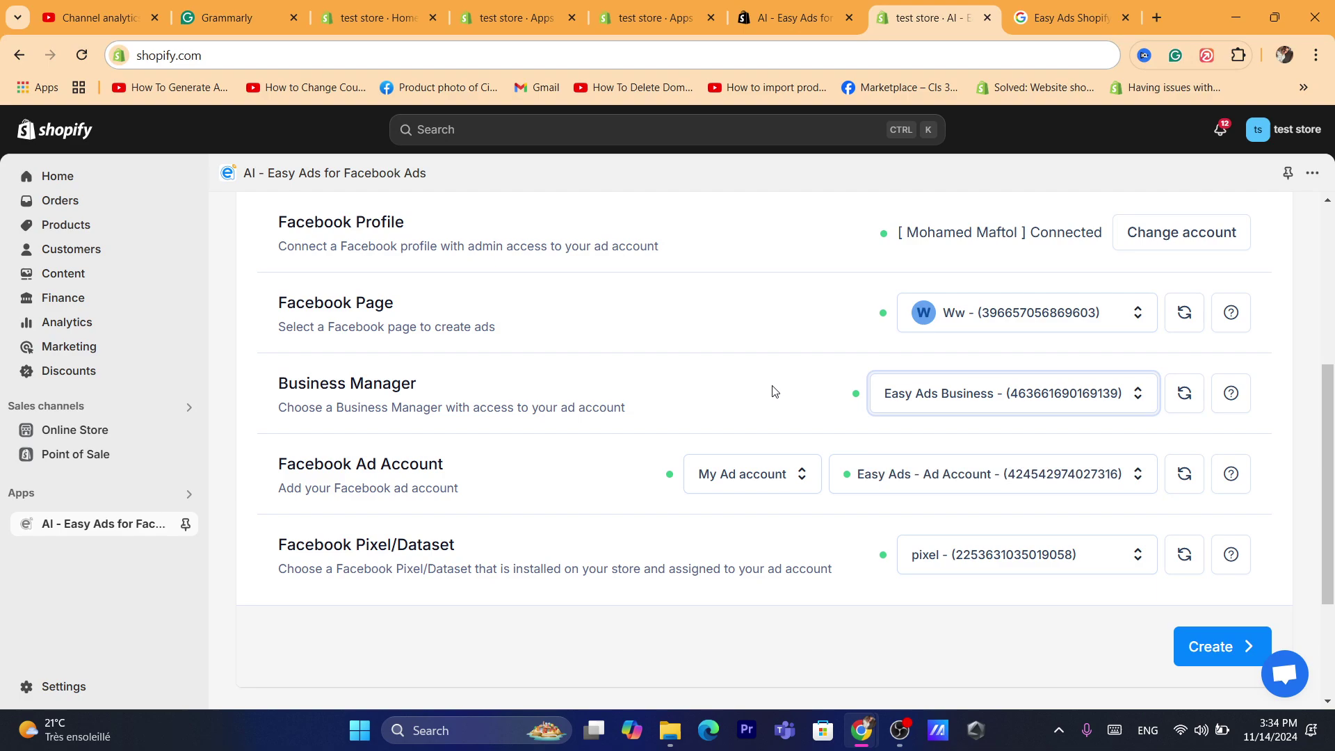
{"action": "left_click", "coordinate": [999, 403]}
{"action": "key", "text": "Escape"}
Check which Facebook ad accounts can be selected for Easy Ads
{"action": "left_click", "coordinate": [959, 479]}
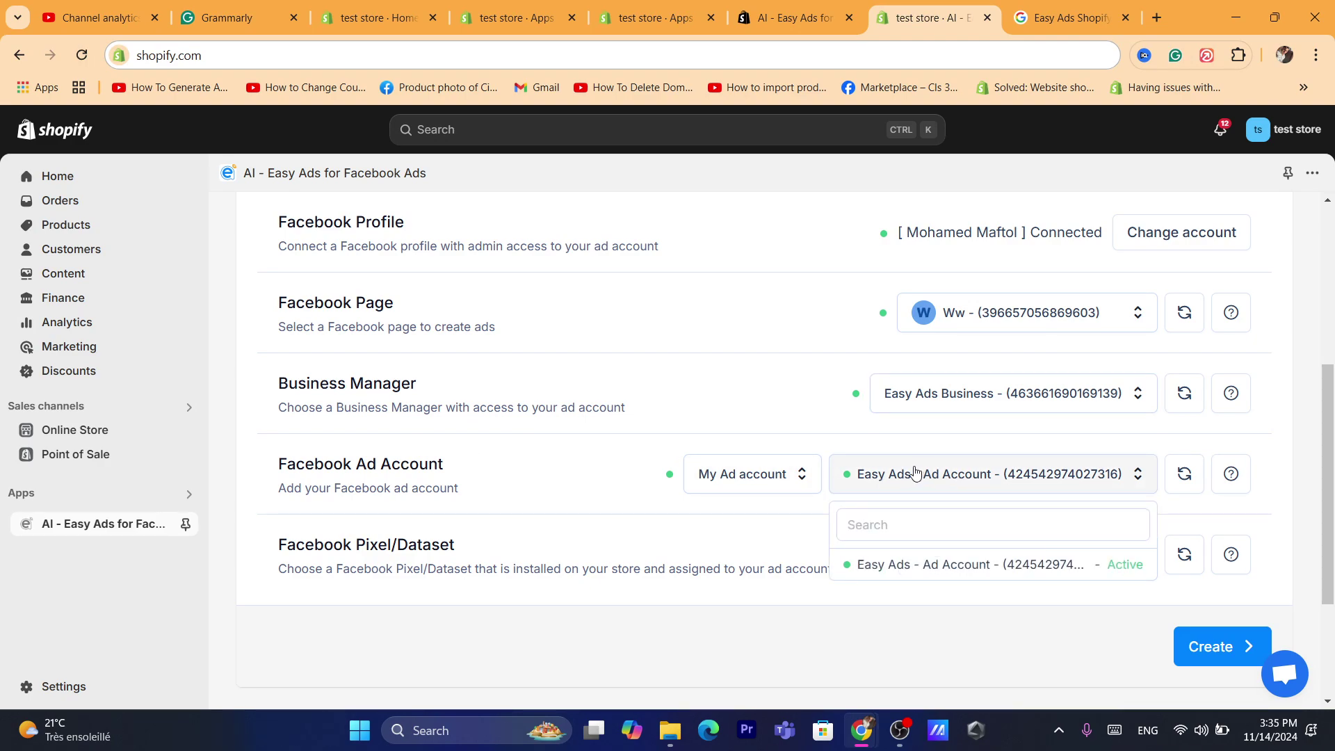
{"action": "left_click", "coordinate": [913, 493]}
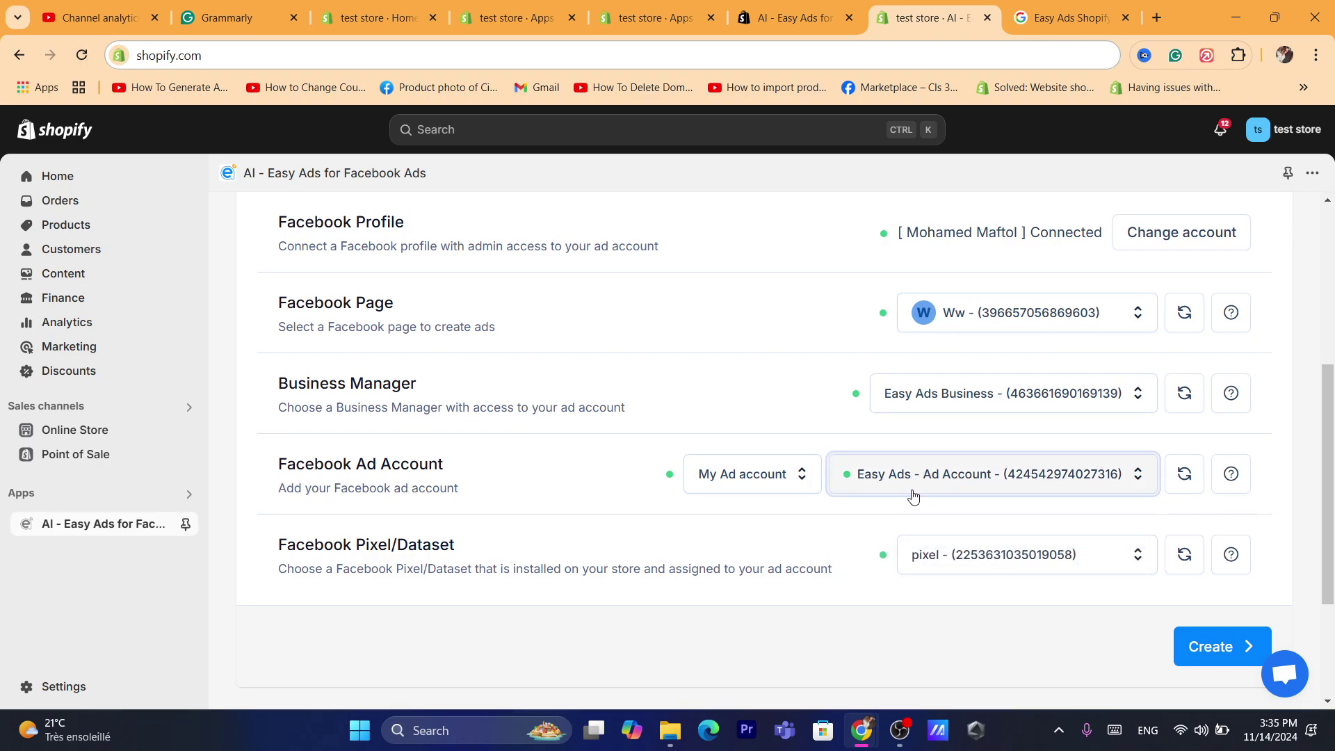
{"action": "left_click", "coordinate": [913, 492]}
{"action": "left_click", "coordinate": [932, 470]}
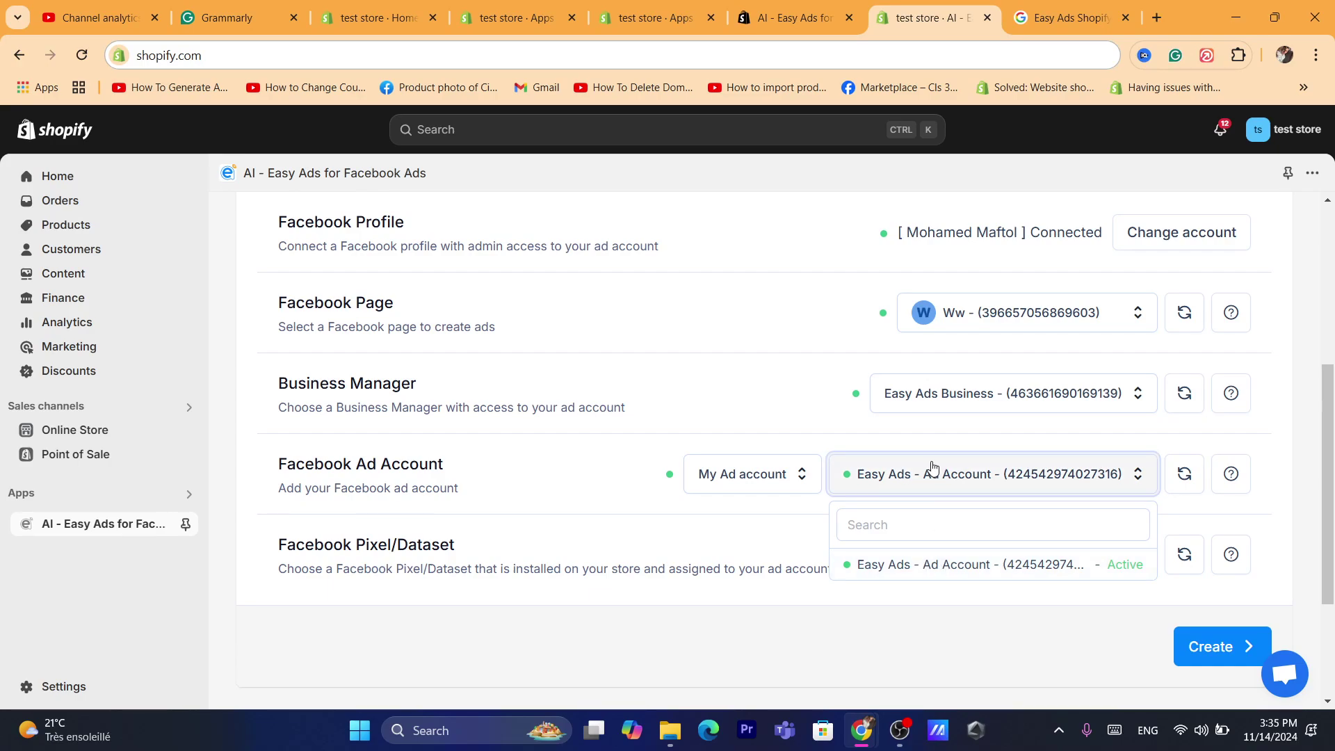
Refresh the Facebook Pixel/Dataset choices and continue from the Connect stage to the Create stage
{"action": "triple_click", "coordinate": [348, 571]}
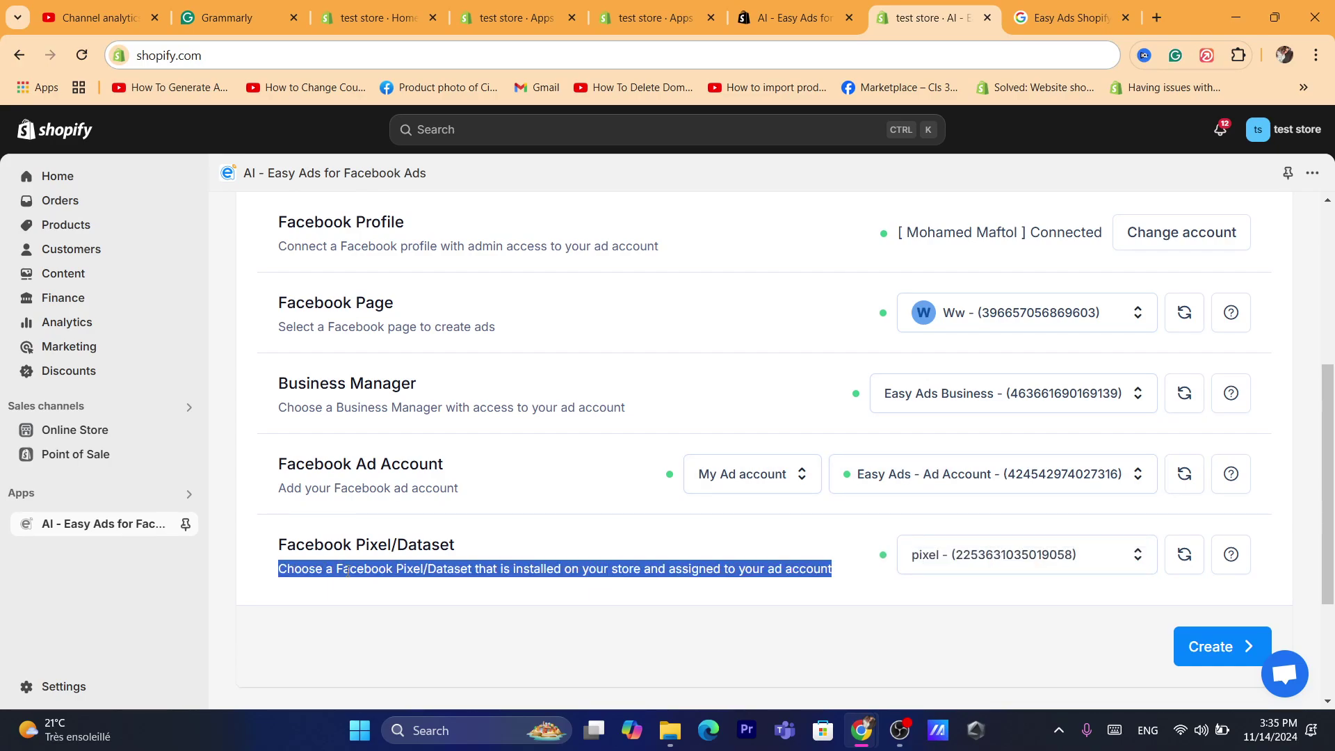
{"action": "left_click", "coordinate": [534, 561]}
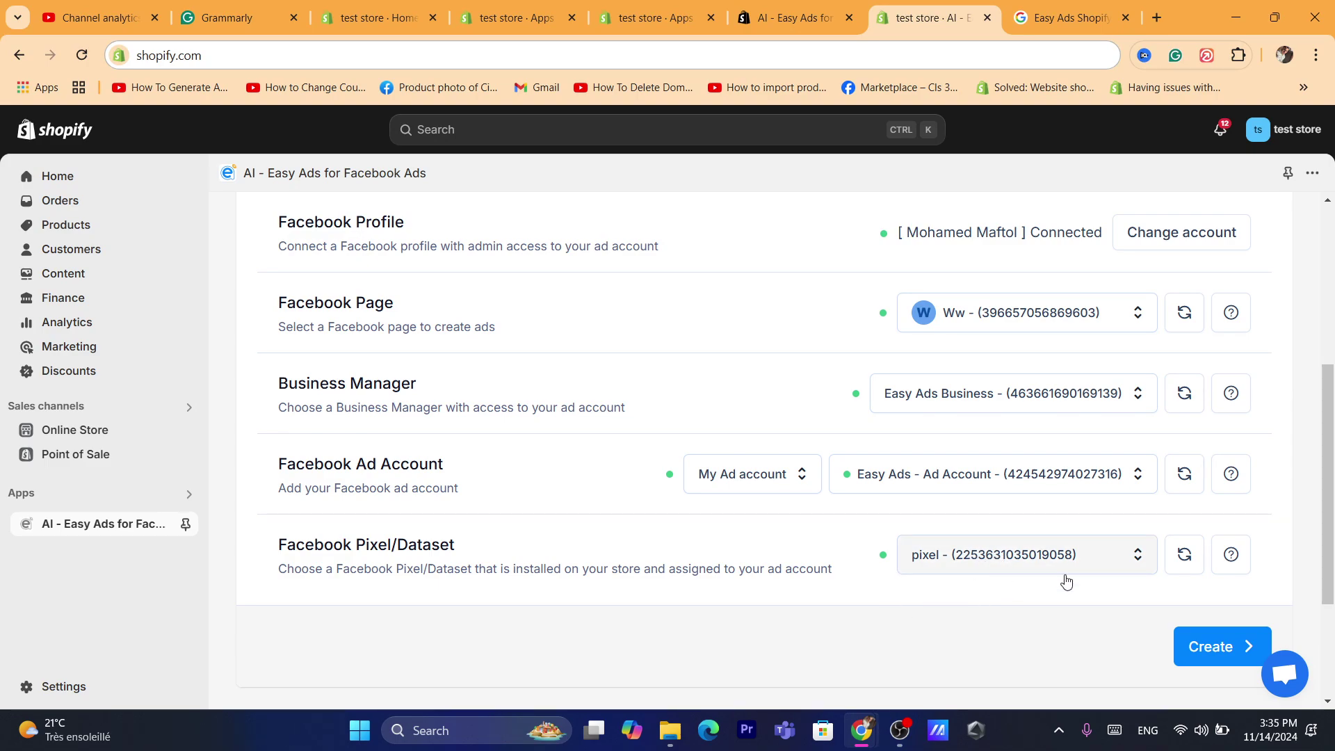
{"action": "left_click", "coordinate": [1002, 554]}
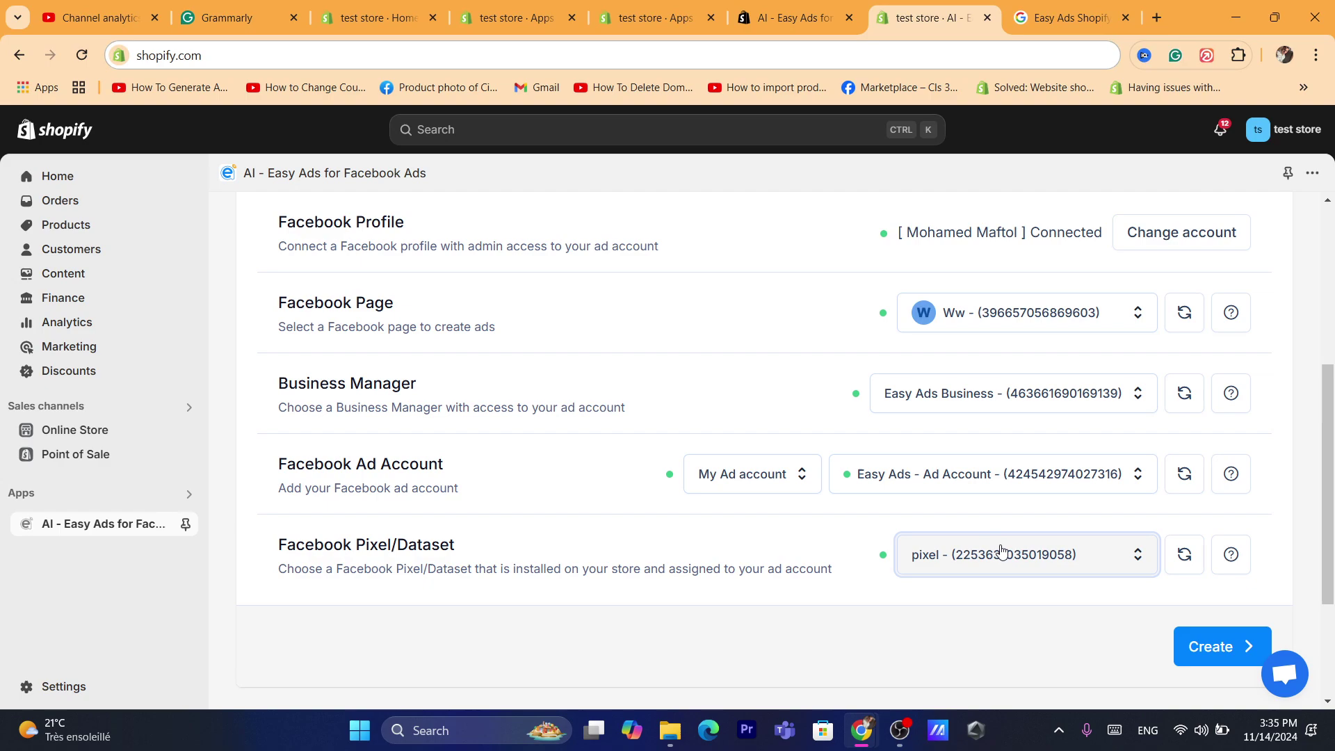
{"action": "left_click", "coordinate": [1001, 601]}
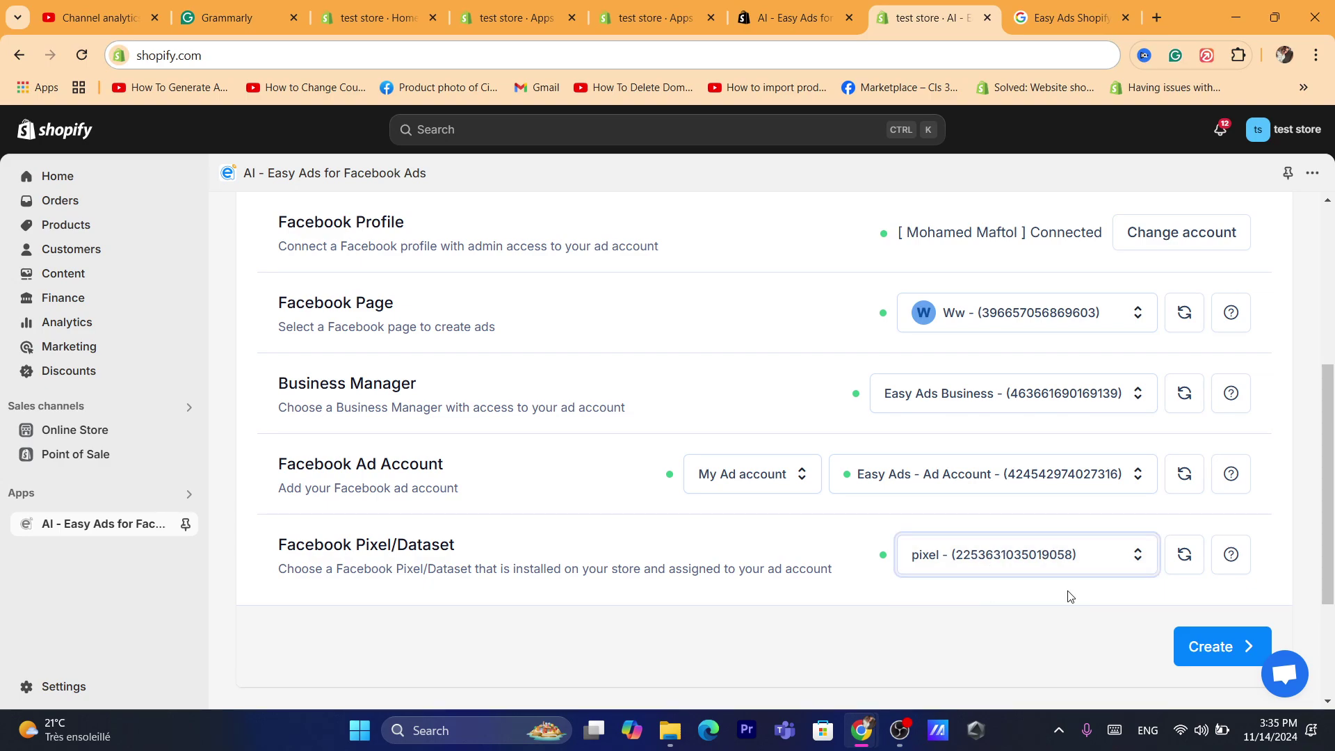
{"action": "left_click", "coordinate": [1182, 556]}
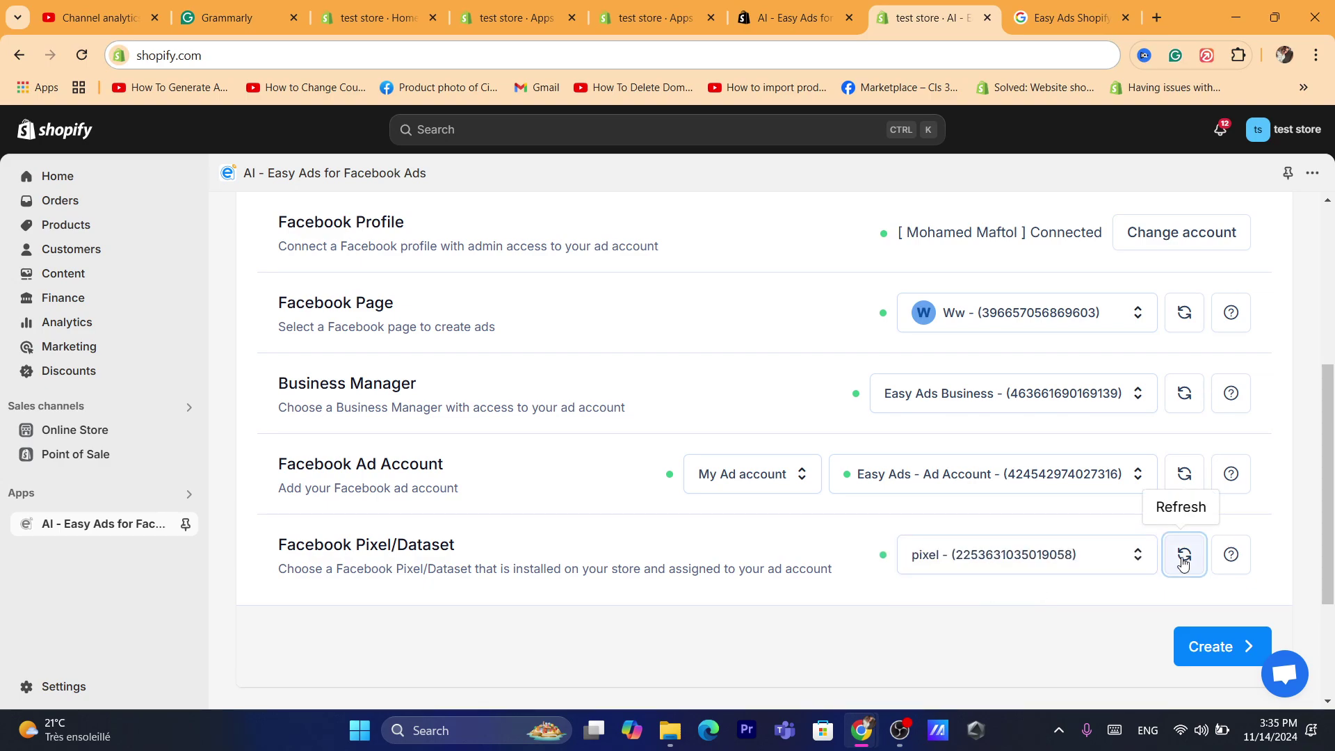
{"action": "left_click", "coordinate": [1182, 560]}
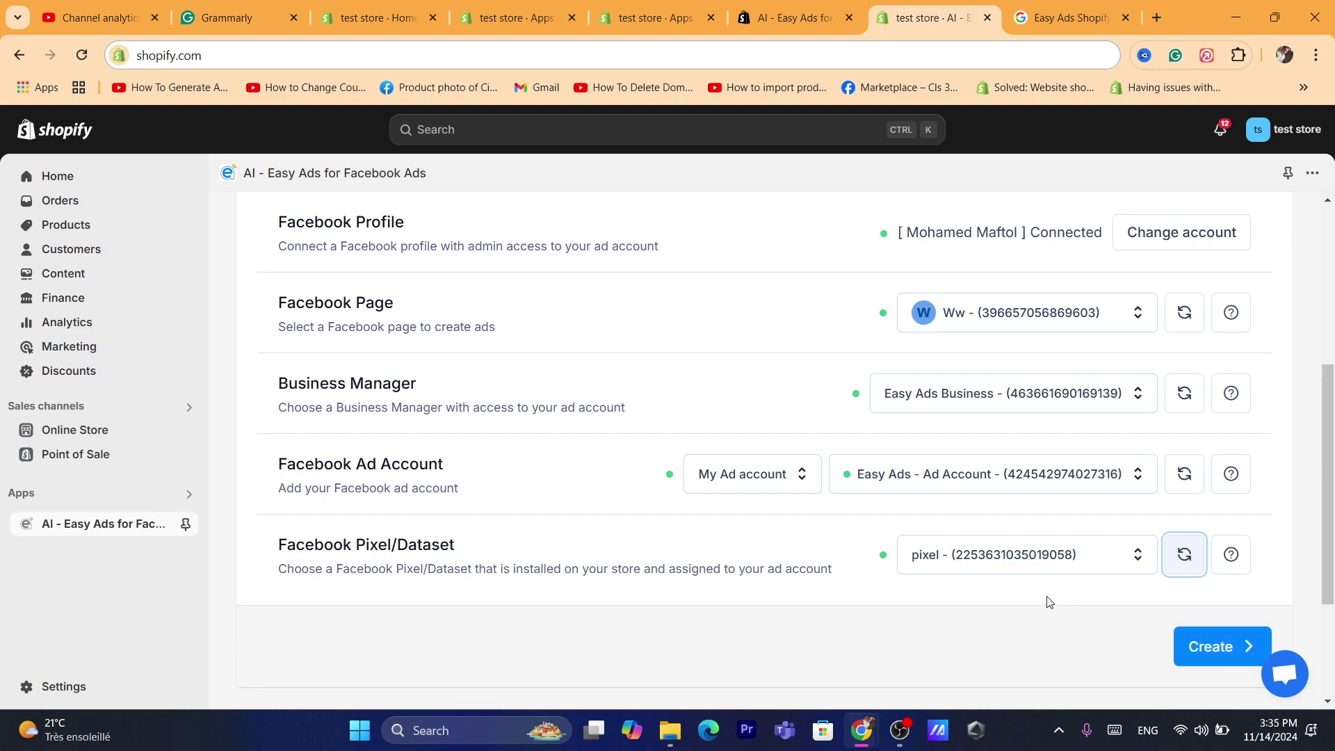
{"action": "left_click", "coordinate": [1241, 642]}
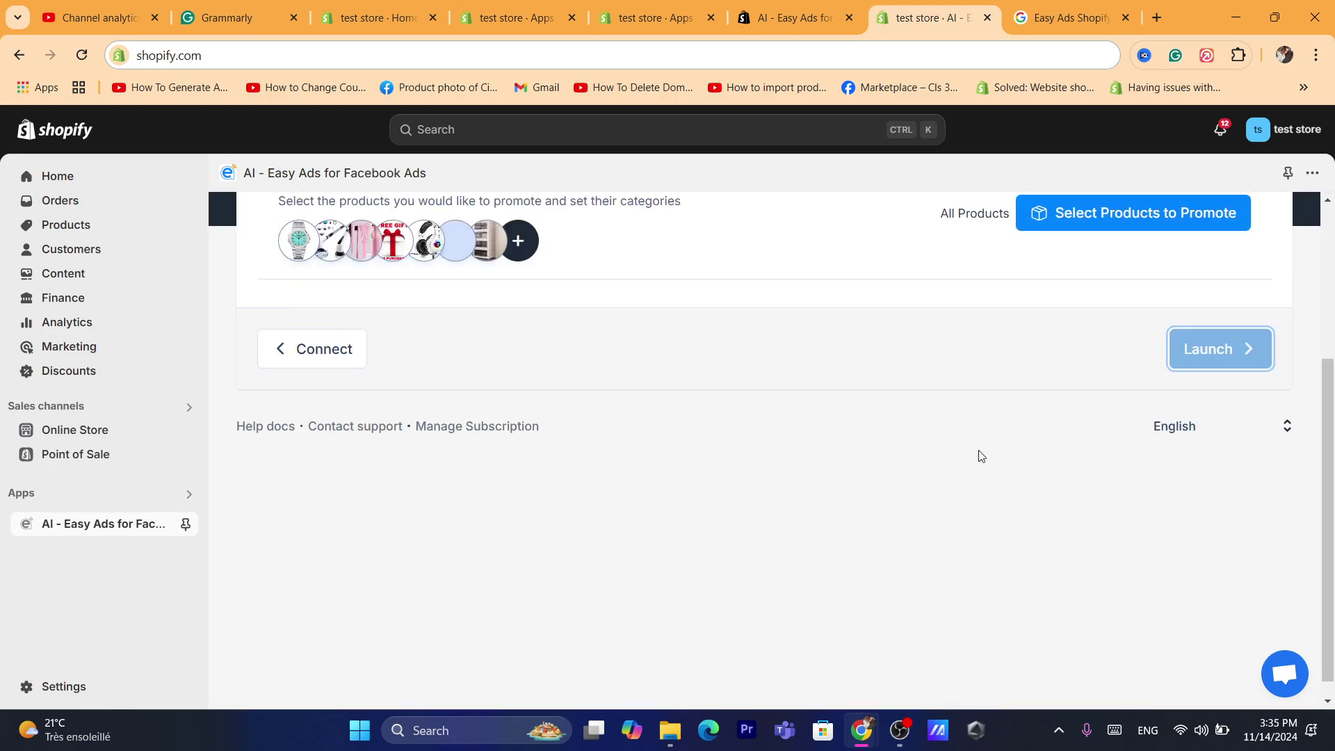
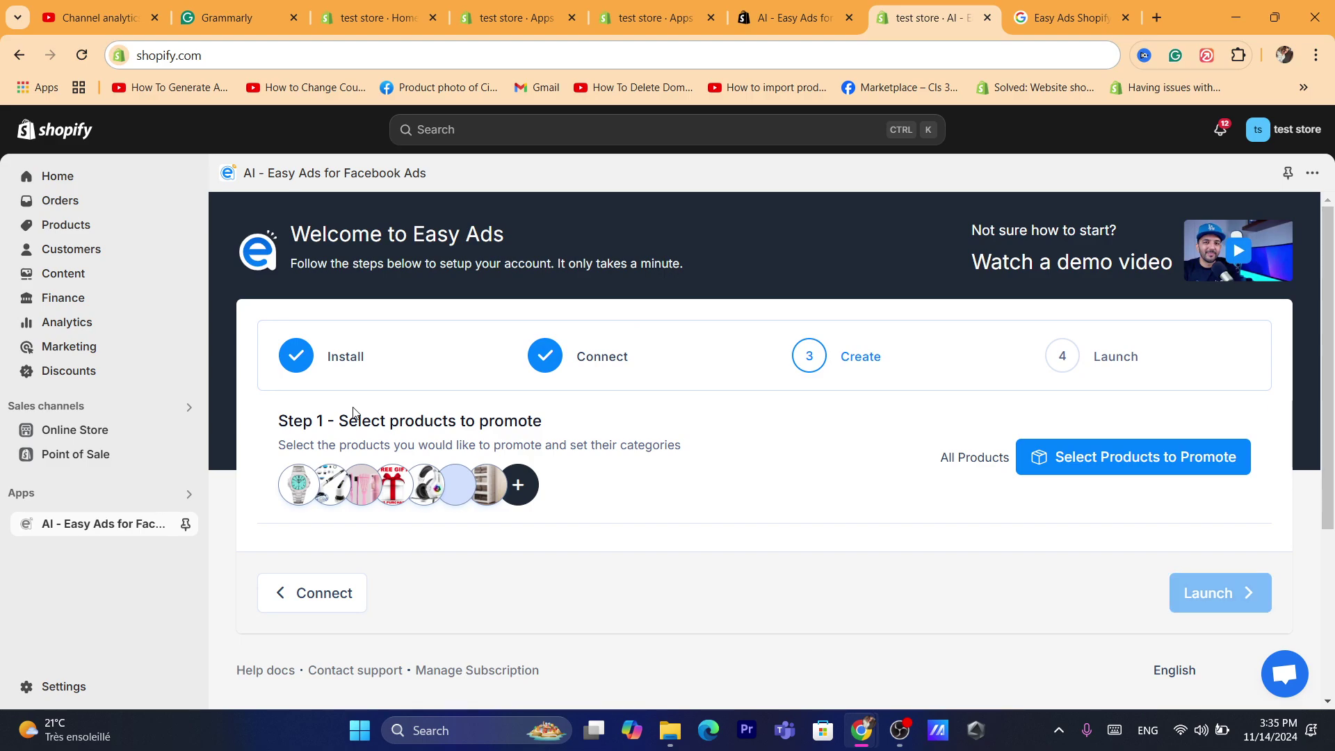
Open the selection of products to promote and remove Electronics from the default feed category
{"action": "left_click_drag", "start_coordinate": [349, 421], "coordinate": [574, 431]}
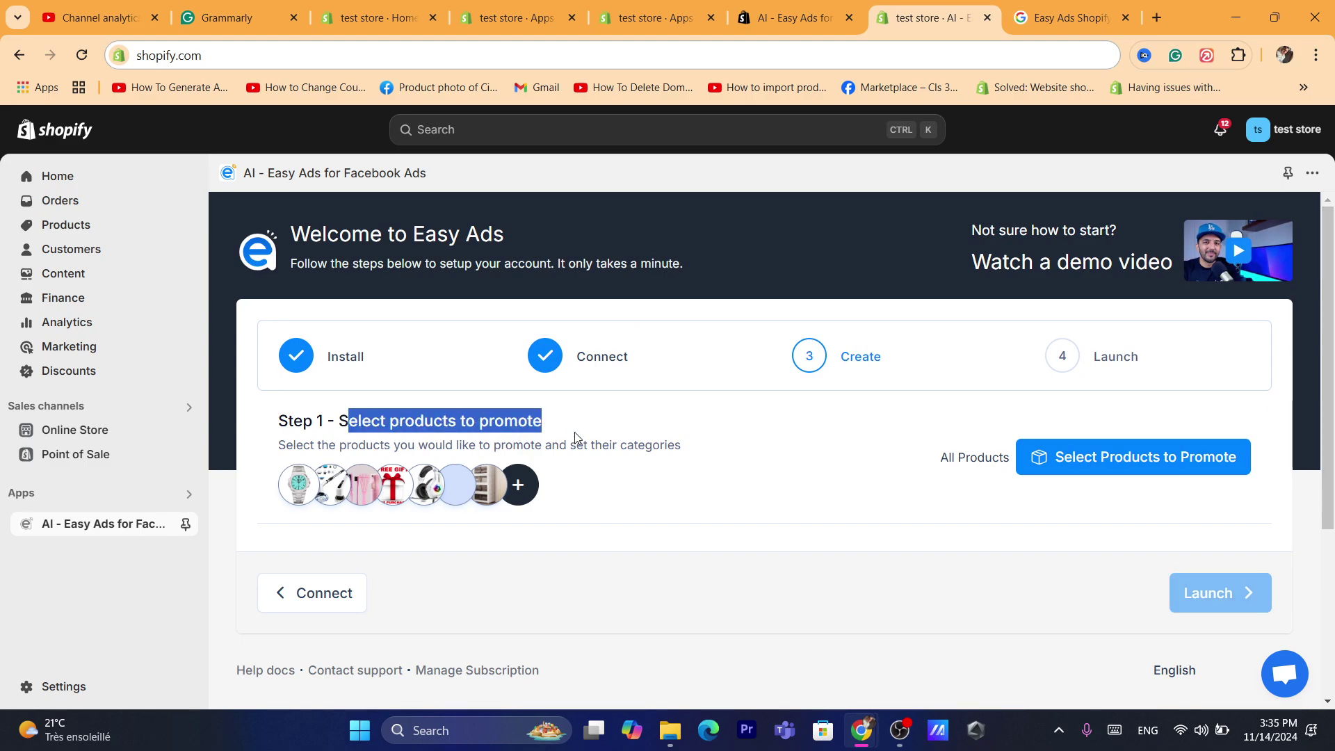
{"action": "left_click", "coordinate": [1072, 464]}
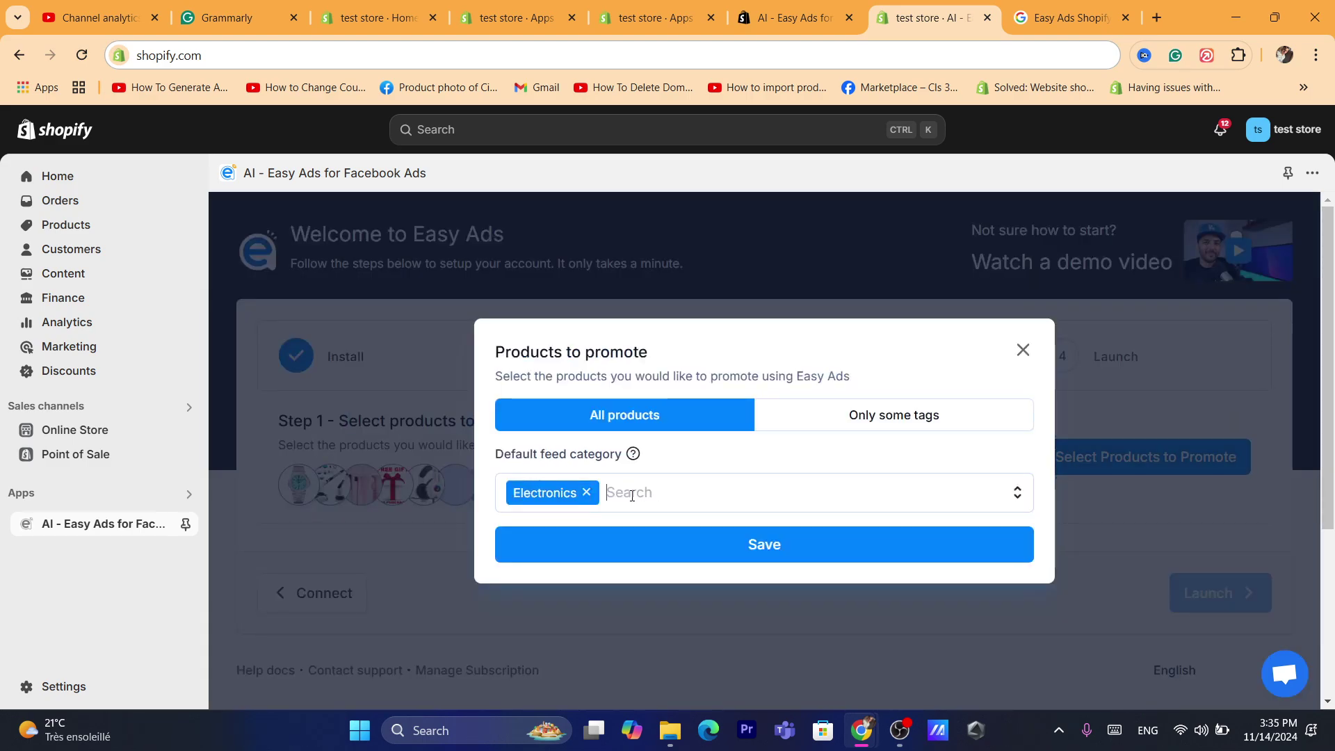
{"action": "left_click", "coordinate": [610, 492]}
{"action": "left_click", "coordinate": [582, 488]}
{"action": "left_click", "coordinate": [582, 487]}
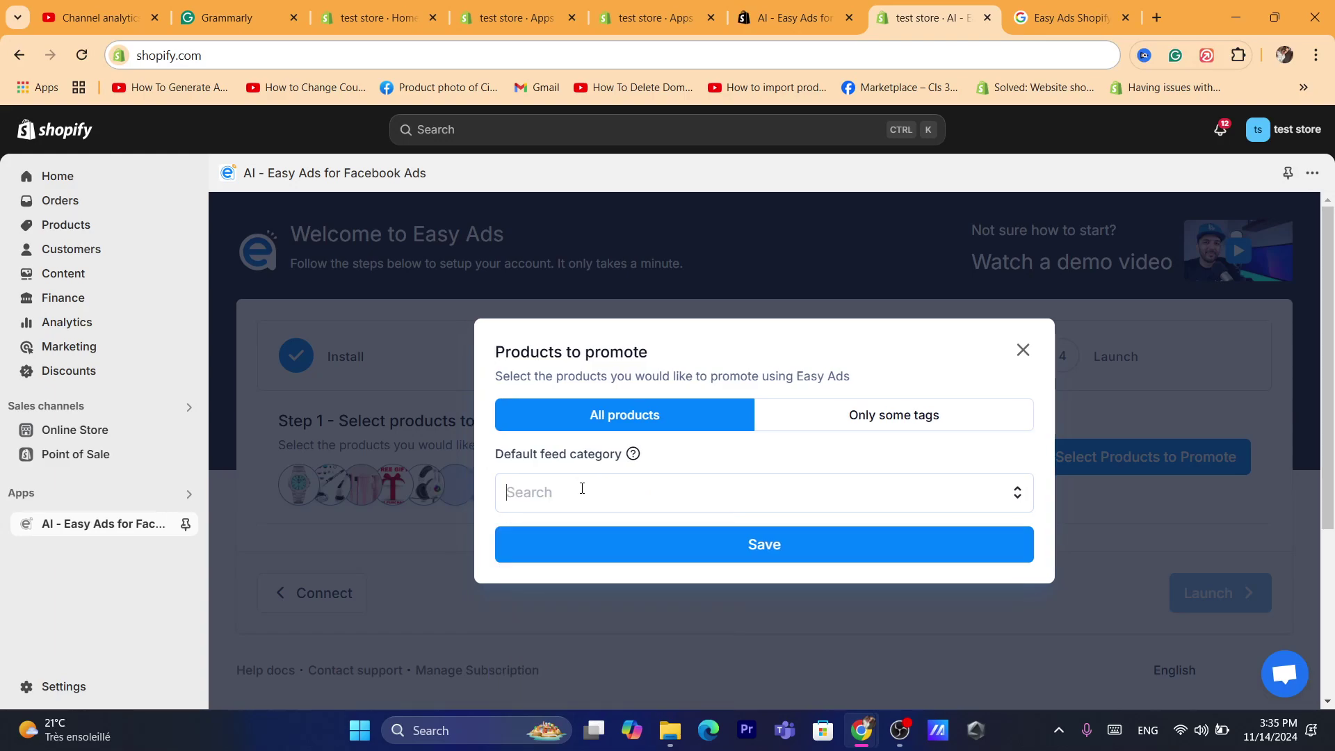
Set the default feed category to Health & Beauty for all products and save the product selection
{"action": "left_click", "coordinate": [581, 488]}
{"action": "left_click", "coordinate": [582, 488]}
{"action": "left_click", "coordinate": [582, 488]}
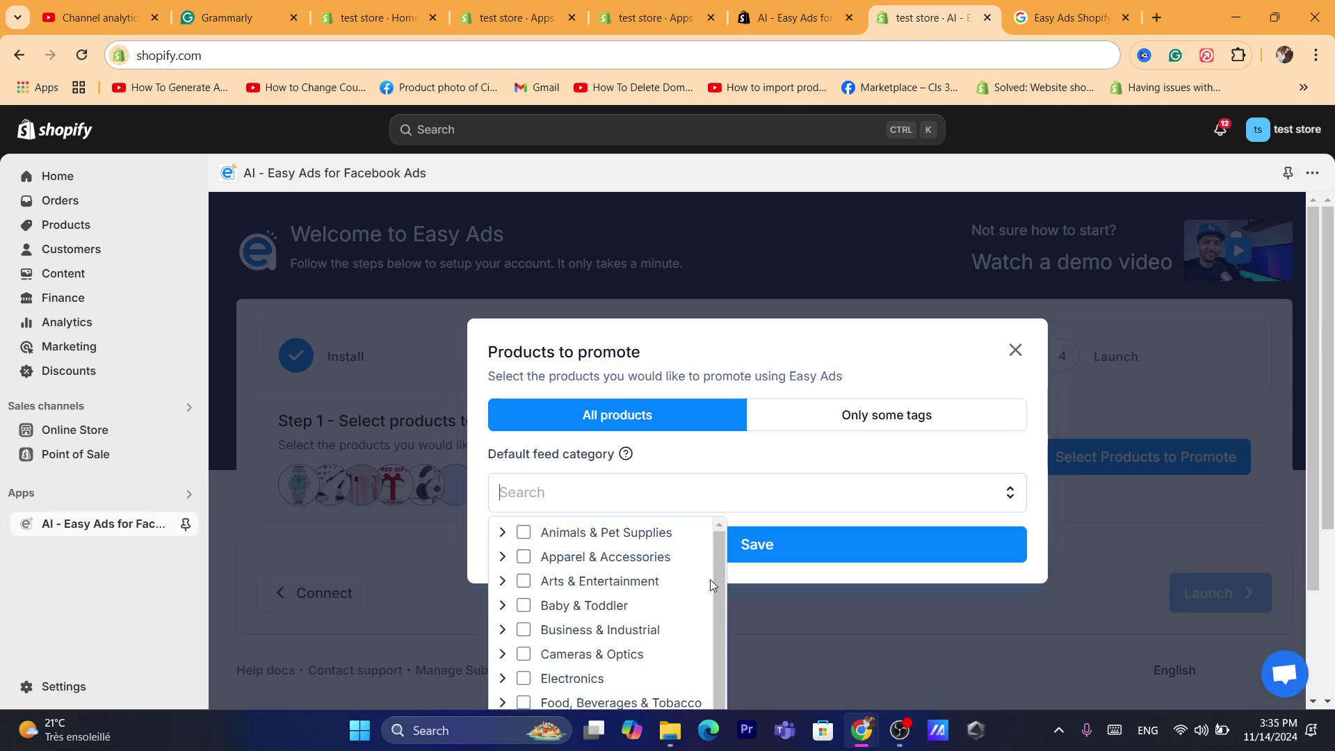
{"action": "left_click_drag", "start_coordinate": [723, 586], "coordinate": [726, 679]}
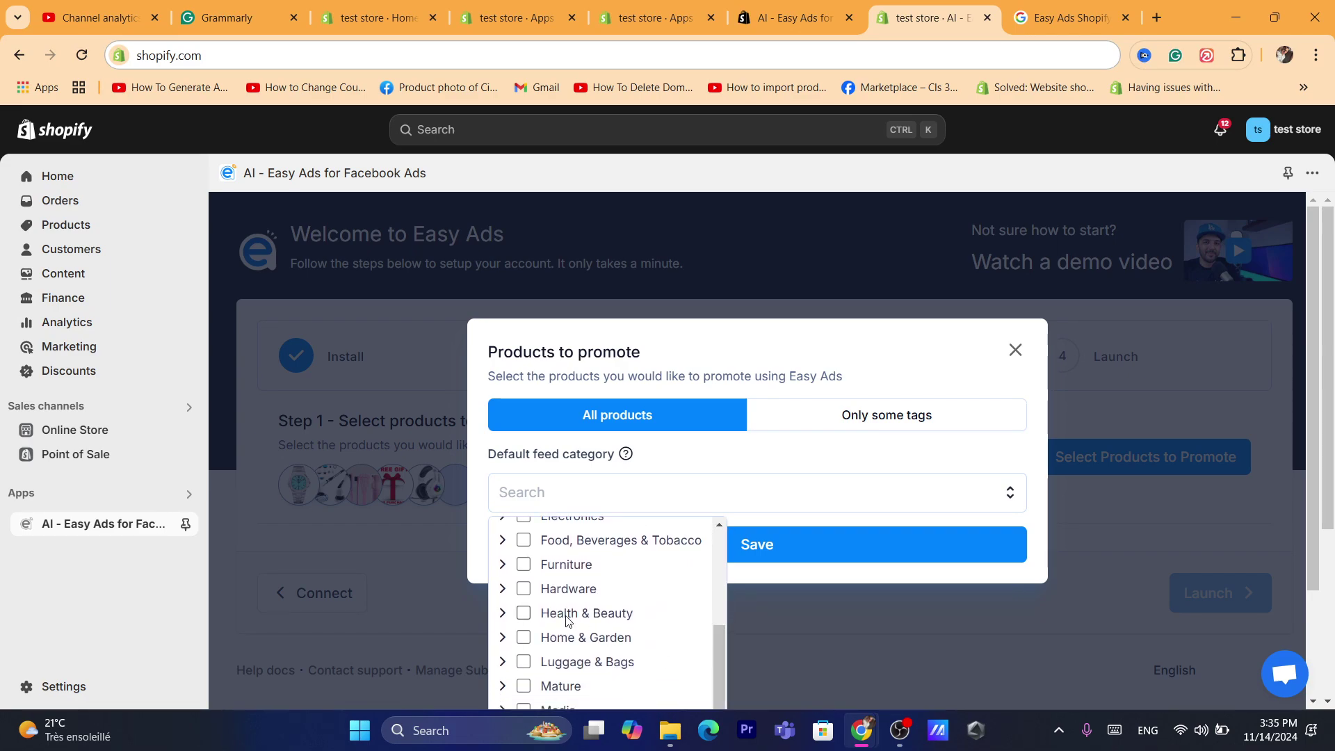
{"action": "left_click", "coordinate": [523, 612]}
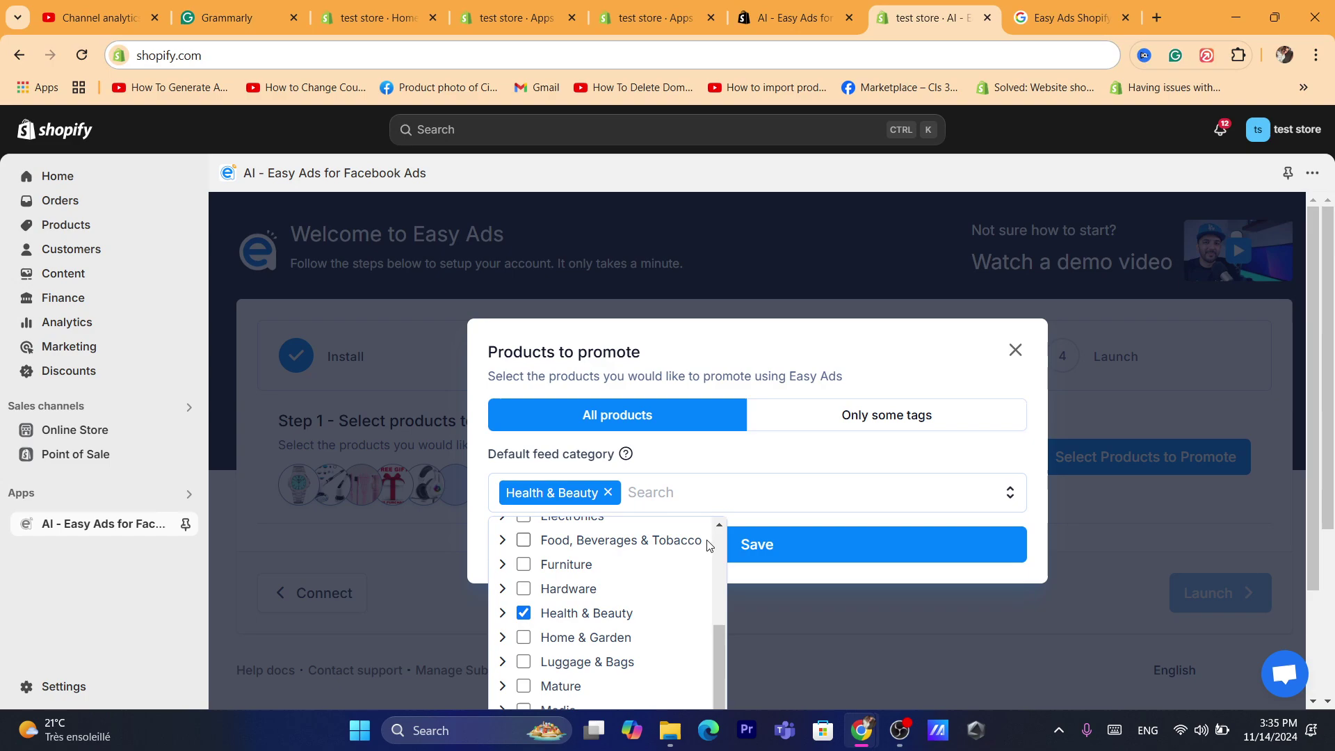
{"action": "left_click", "coordinate": [673, 491]}
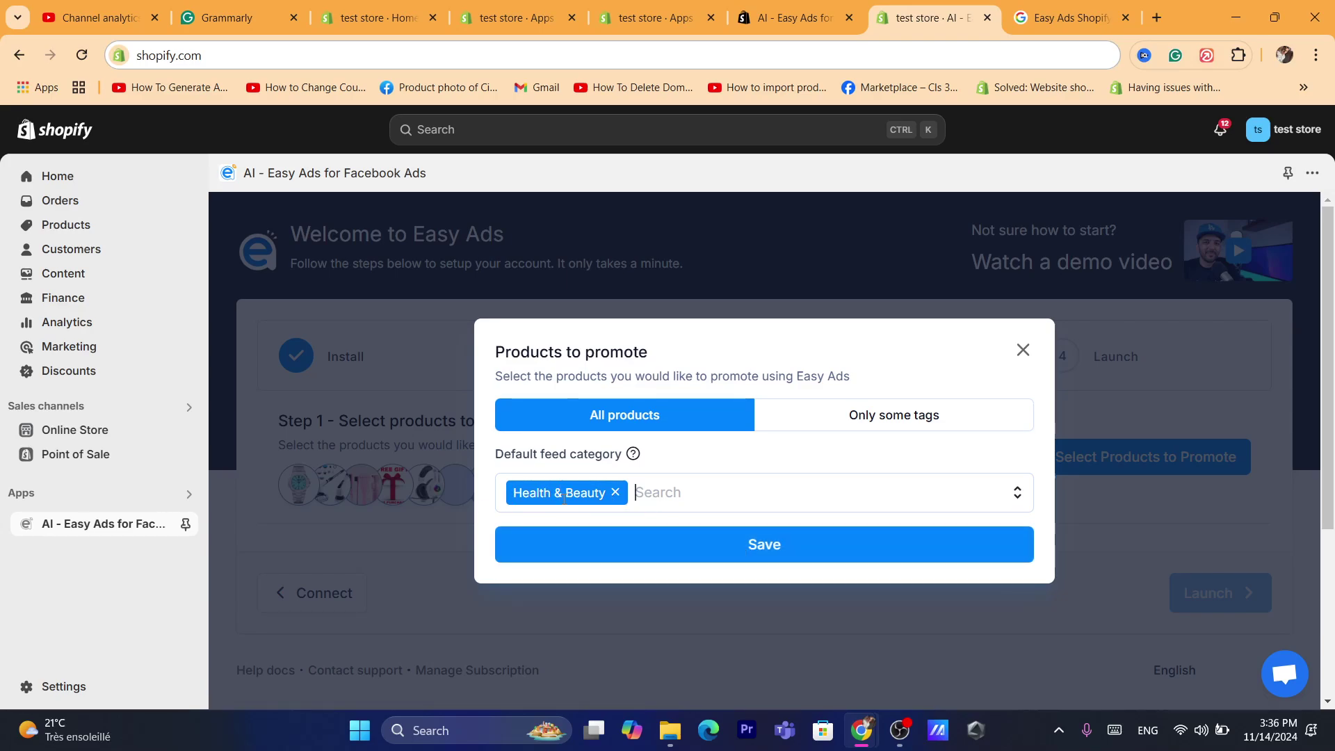
{"action": "left_click", "coordinate": [703, 545]}
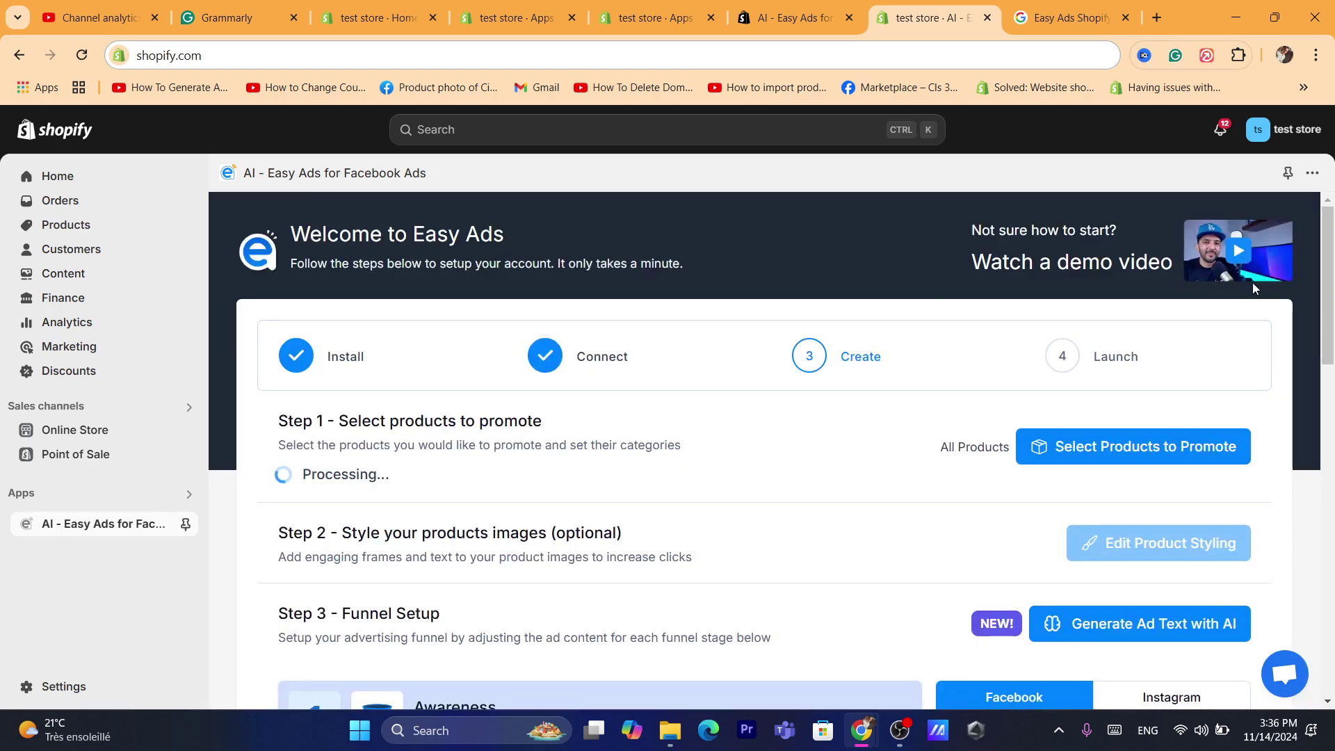
Open the image customization for the promoted products from the optional styling step
{"action": "scroll", "coordinate": [902, 336], "scroll_direction": "down", "scroll_amount": 2}
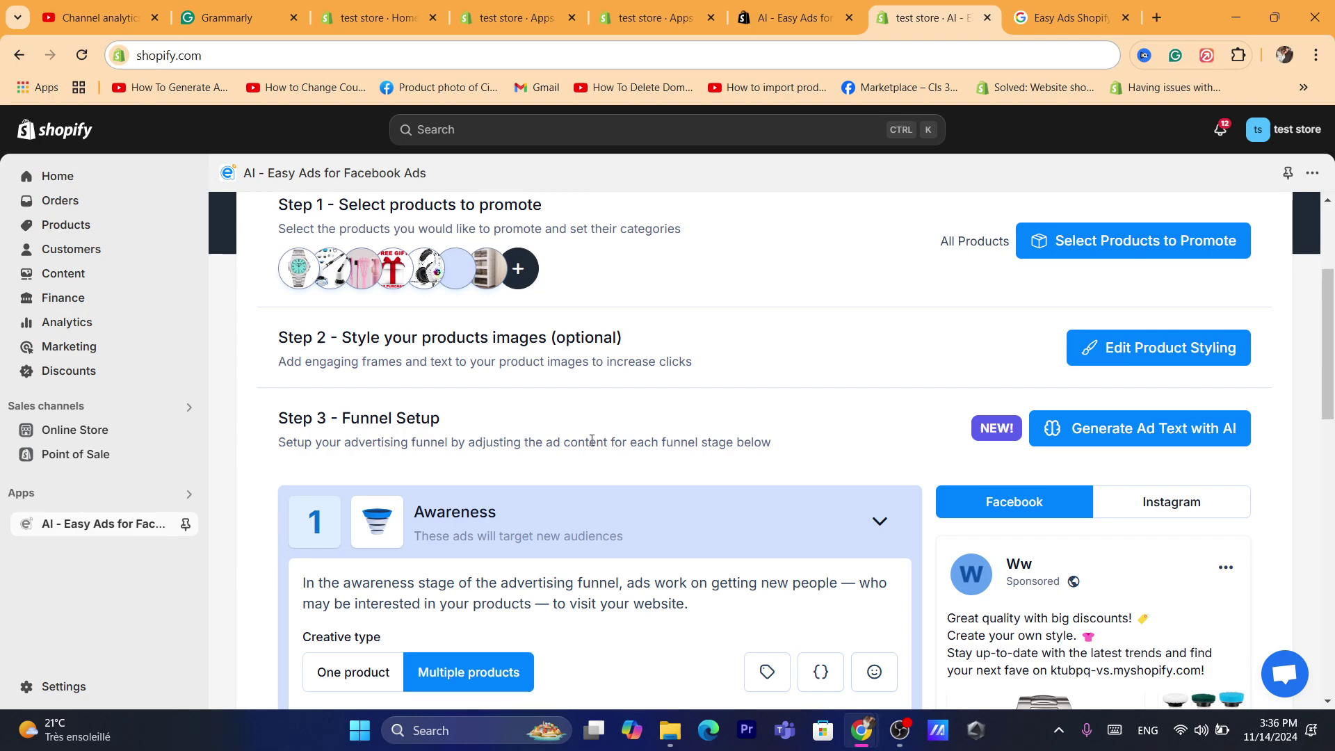
{"action": "triple_click", "coordinate": [311, 446]}
{"action": "left_click", "coordinate": [411, 457]}
{"action": "left_click_drag", "start_coordinate": [1328, 320], "coordinate": [1328, 294]}
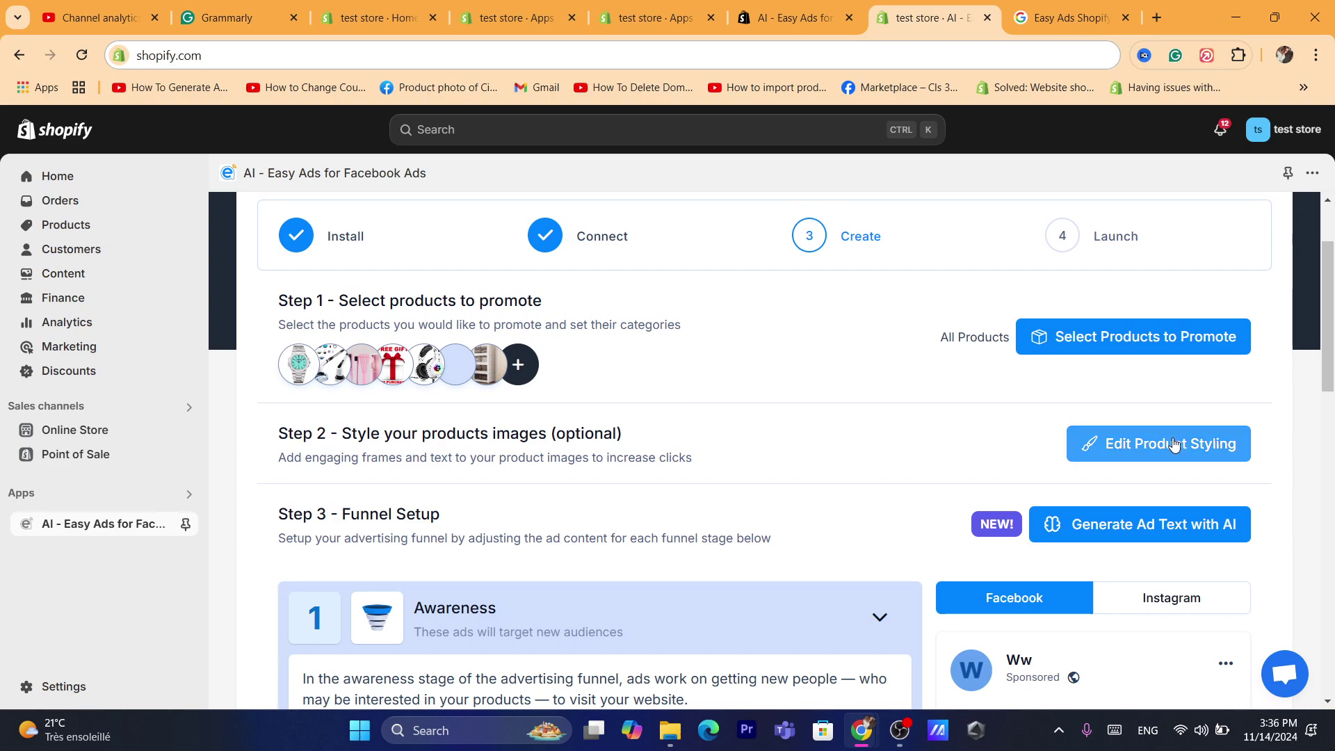
{"action": "left_click", "coordinate": [1122, 453]}
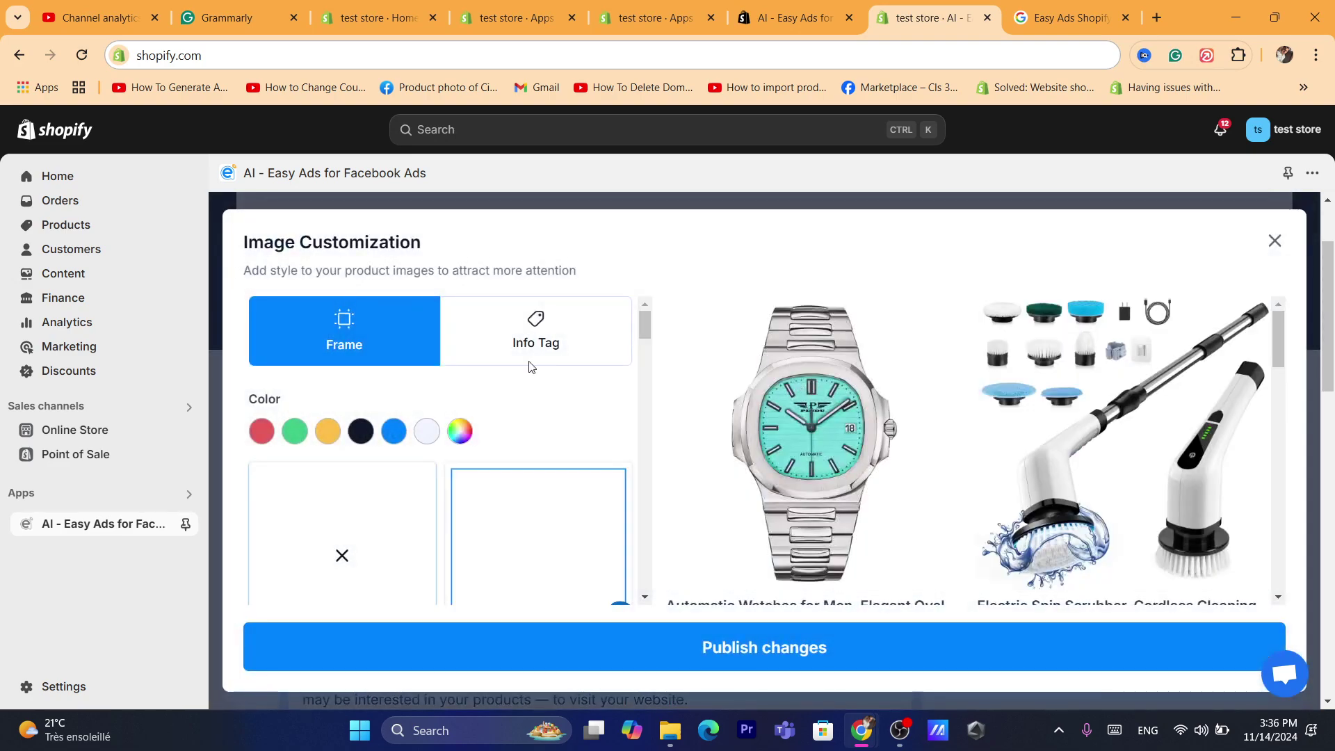
Try the blue double-heart, cloud-and-hearts and hanging red hearts frames on the product images
{"action": "left_click_drag", "start_coordinate": [639, 332], "coordinate": [648, 354]}
{"action": "left_click", "coordinate": [411, 539]}
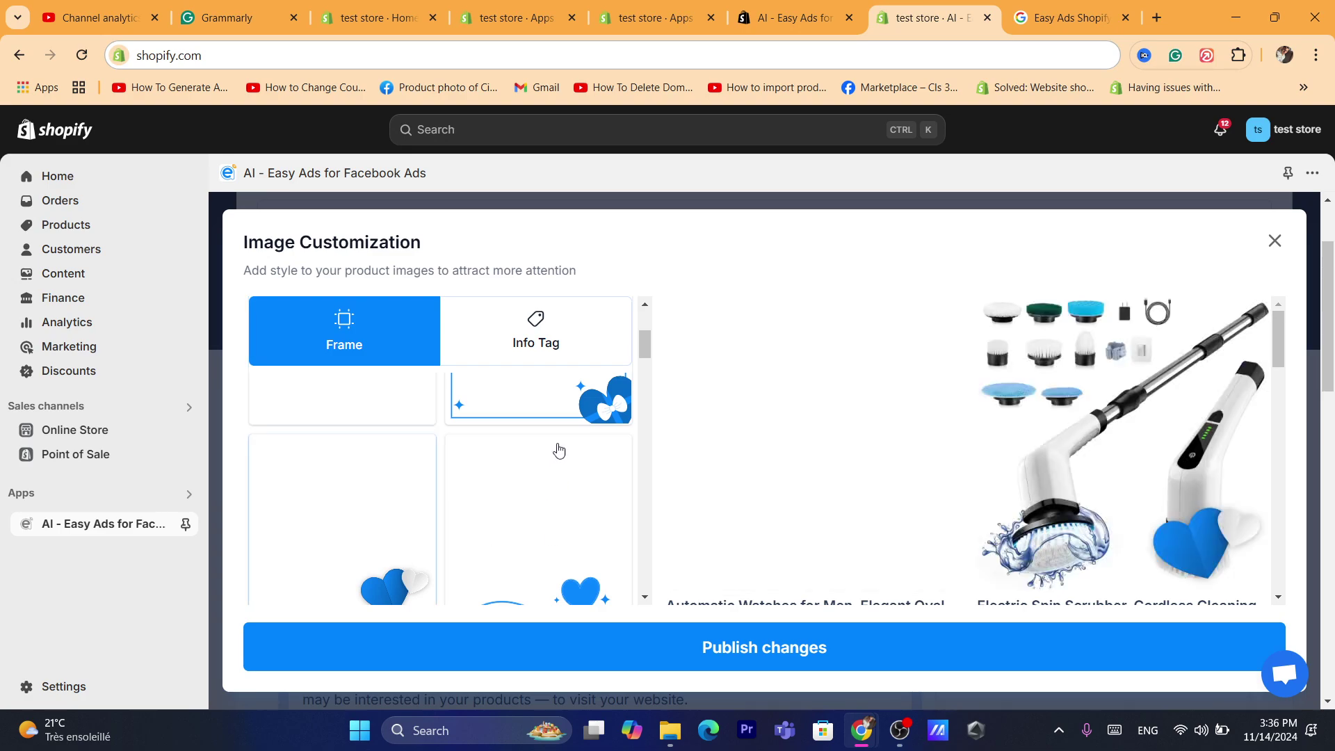
{"action": "left_click_drag", "start_coordinate": [645, 345], "coordinate": [647, 372]}
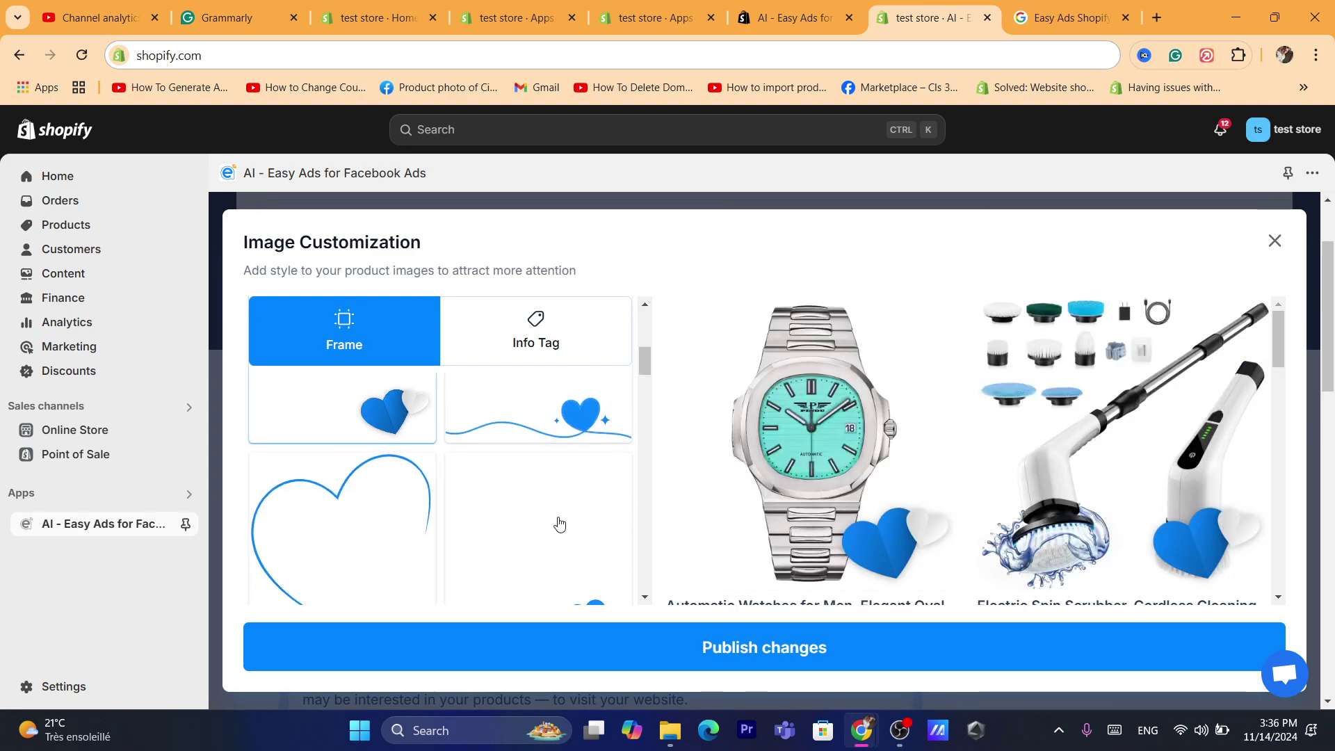
{"action": "left_click", "coordinate": [582, 513]}
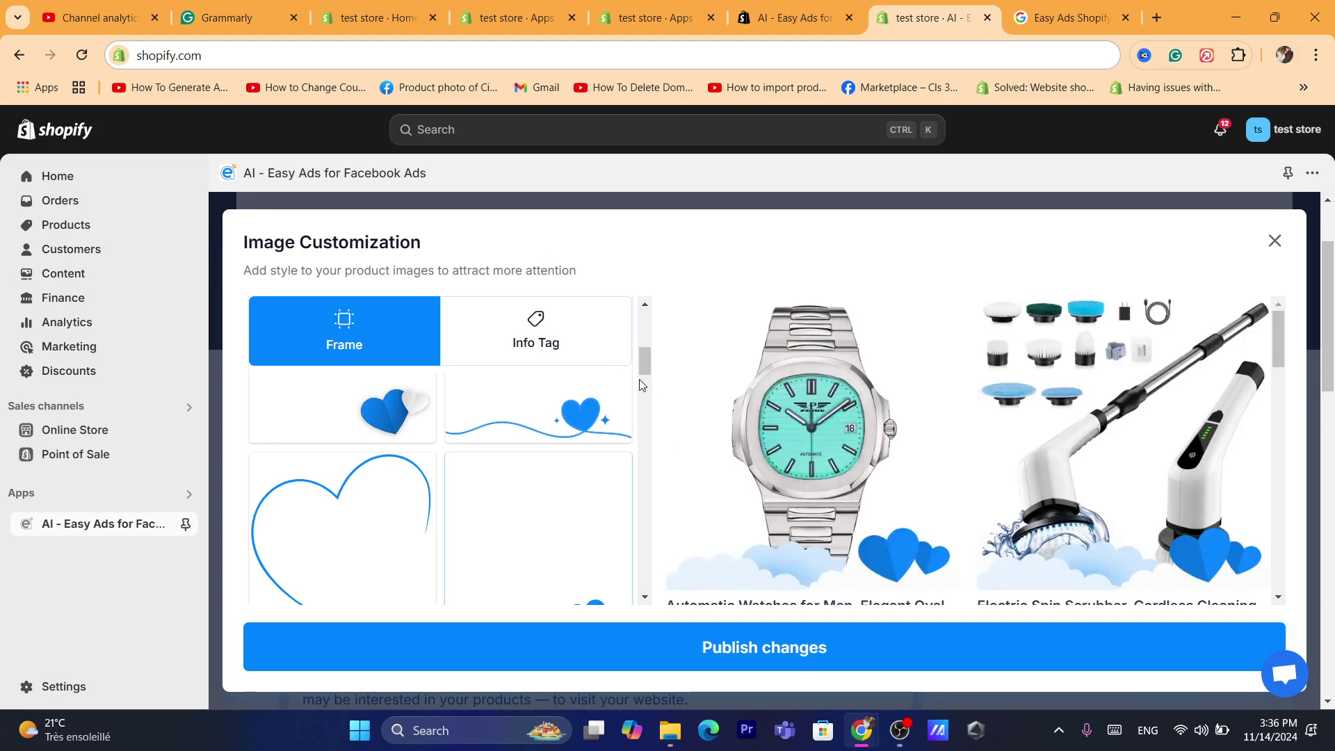
{"action": "left_click_drag", "start_coordinate": [643, 365], "coordinate": [646, 391]}
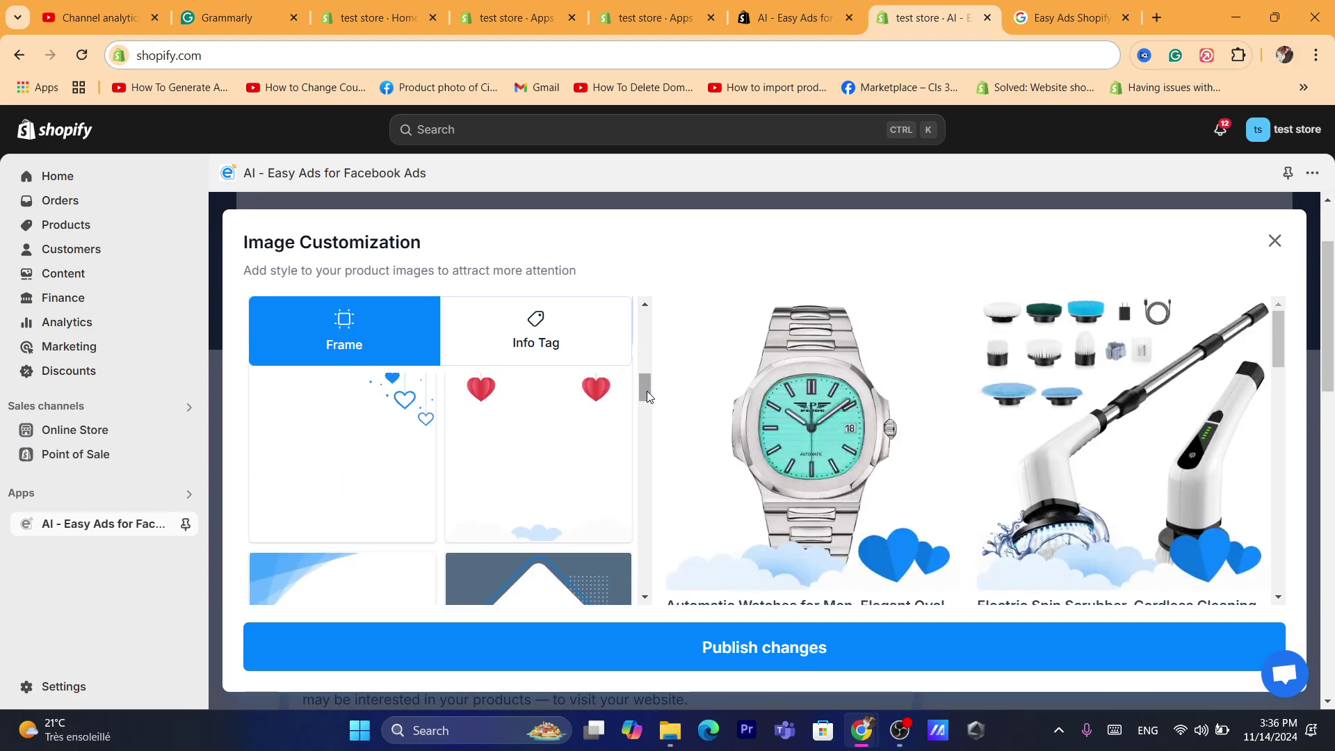
{"action": "left_click", "coordinate": [484, 452]}
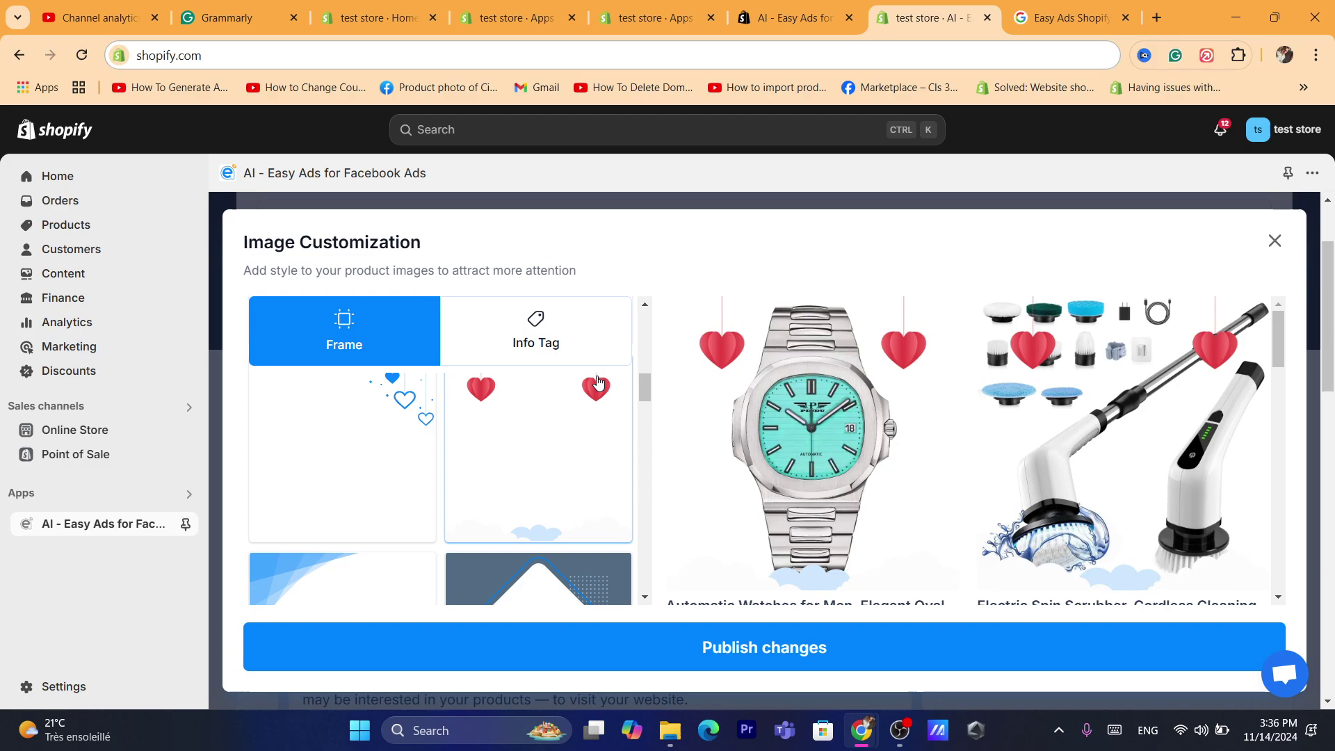
Try the dark diamond frame and the blue curved-corner frame on the product images
{"action": "left_click_drag", "start_coordinate": [644, 391], "coordinate": [647, 407]}
{"action": "left_click", "coordinate": [532, 489]}
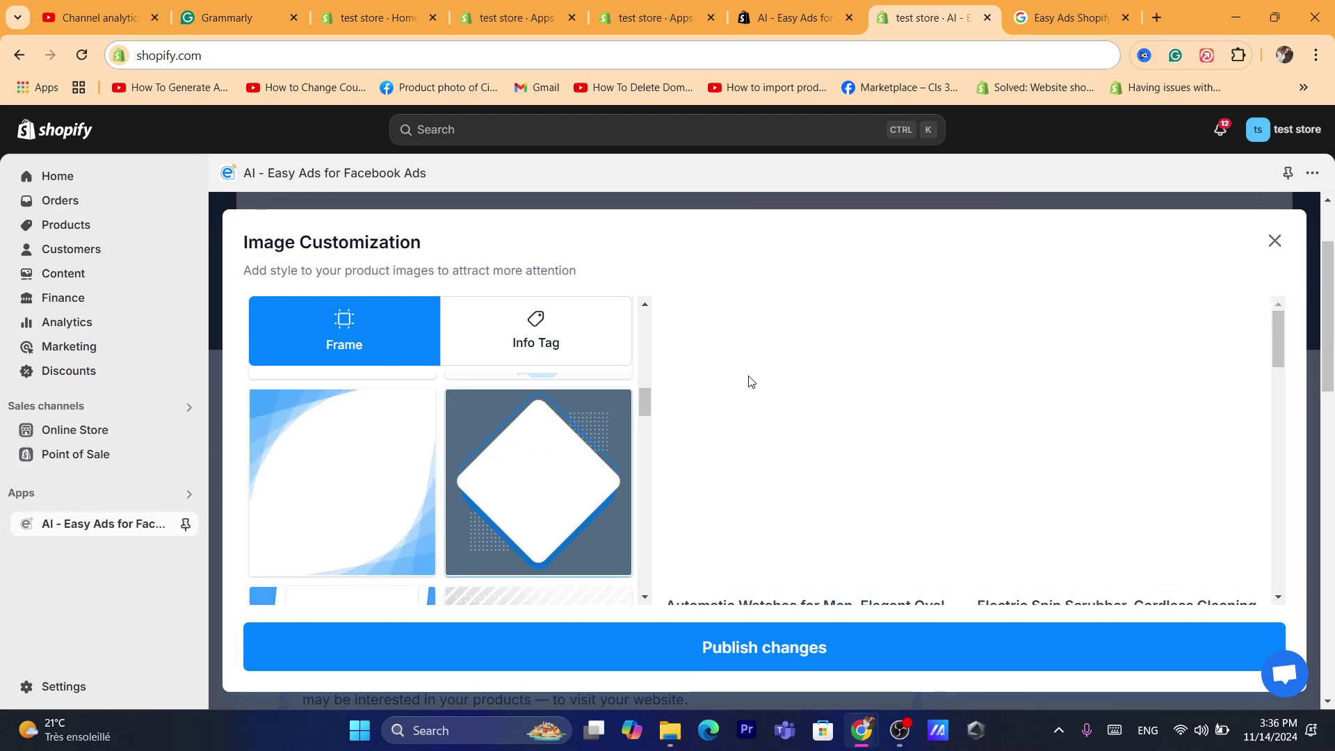
{"action": "left_click", "coordinate": [324, 507]}
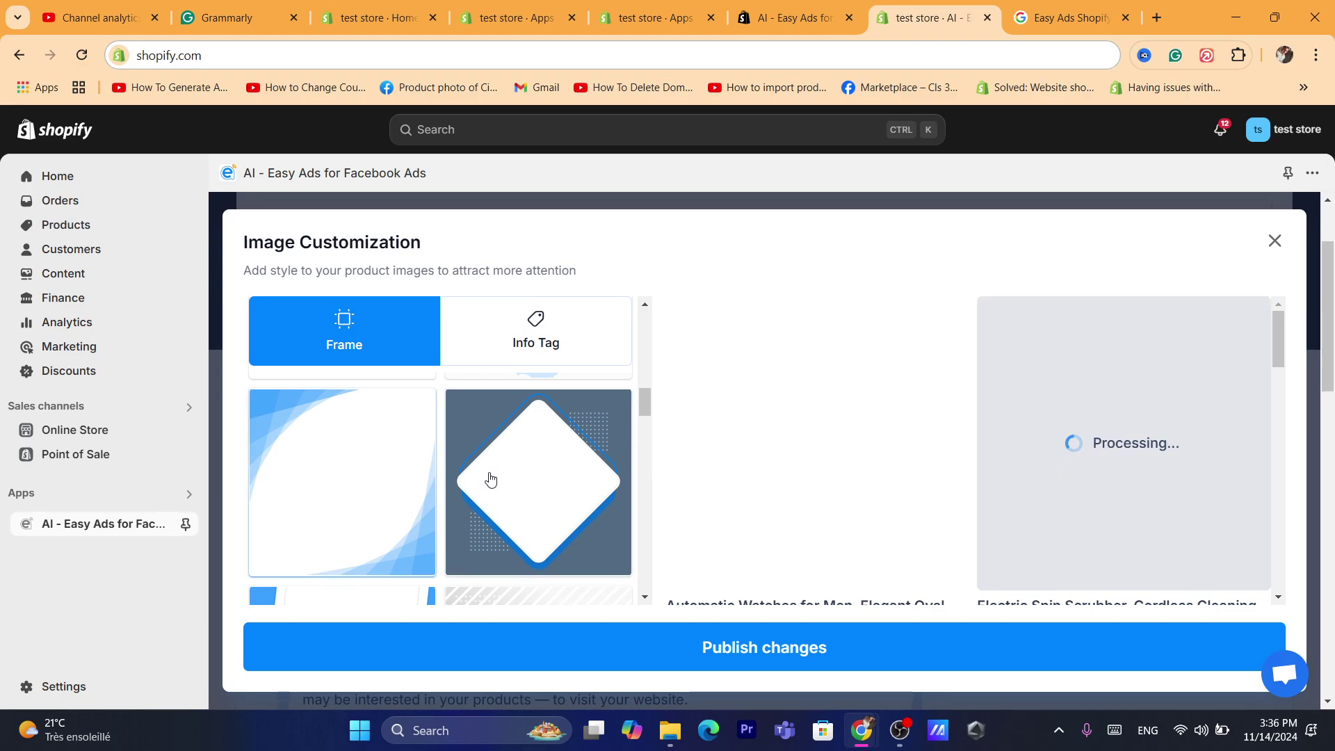
Apply the frame with open blue rectangles and dotted patterns to the product images
{"action": "left_click_drag", "start_coordinate": [641, 402], "coordinate": [645, 453]}
{"action": "left_click", "coordinate": [536, 439]}
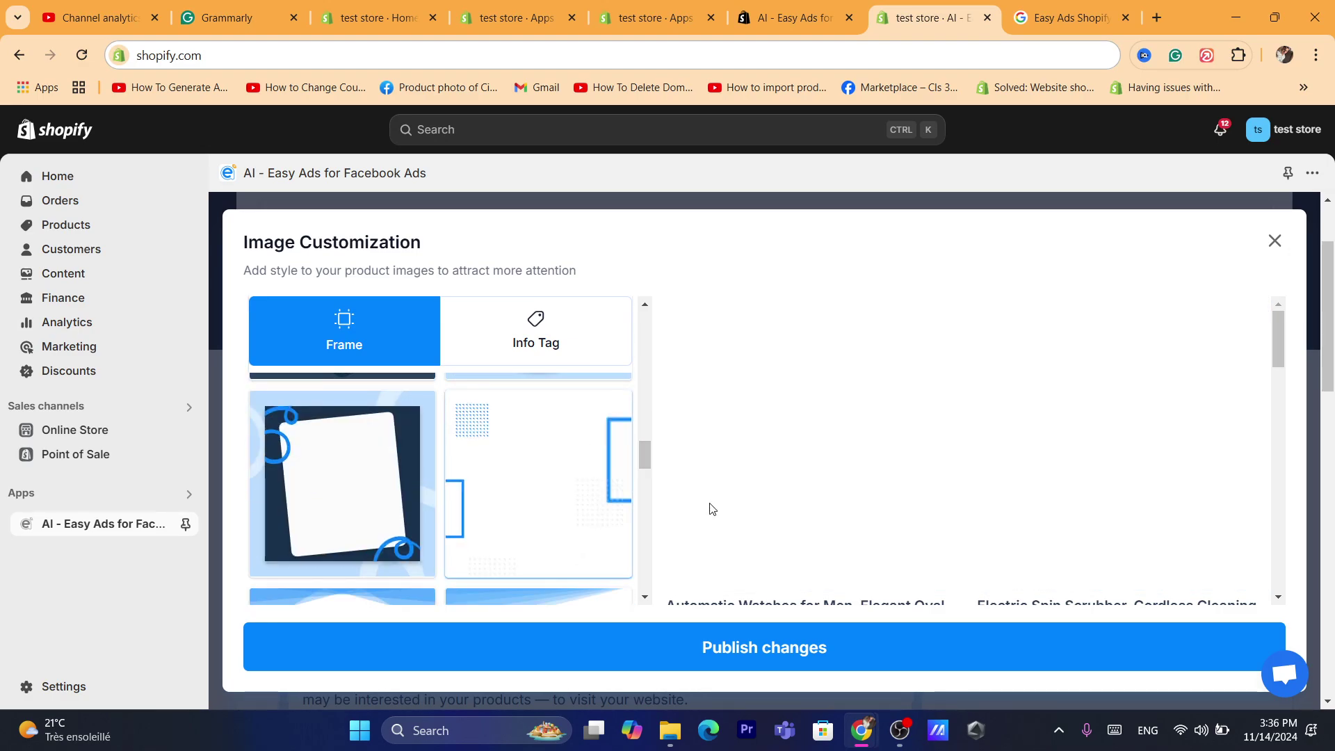
{"action": "left_click_drag", "start_coordinate": [641, 465], "coordinate": [643, 327]}
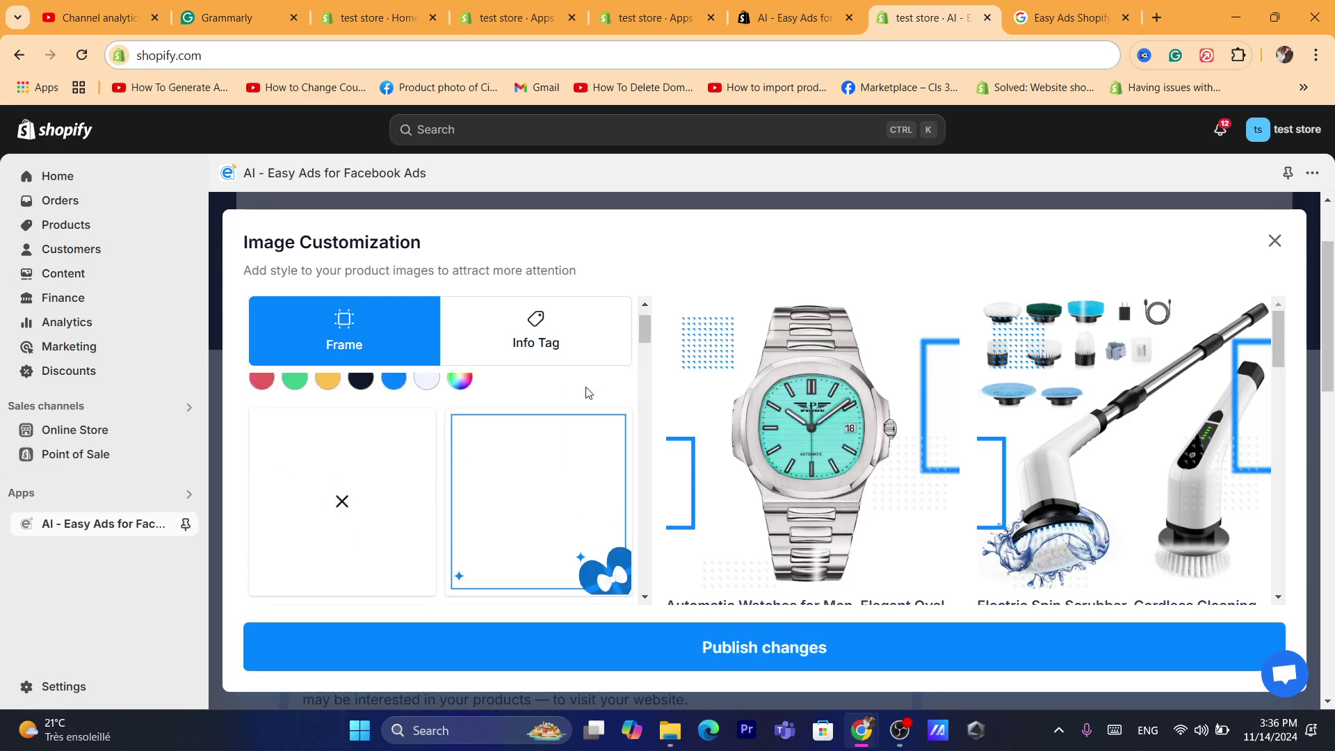
Add a price info tag in the rectangle style to the product images and publish the styling changes
{"action": "left_click", "coordinate": [535, 331]}
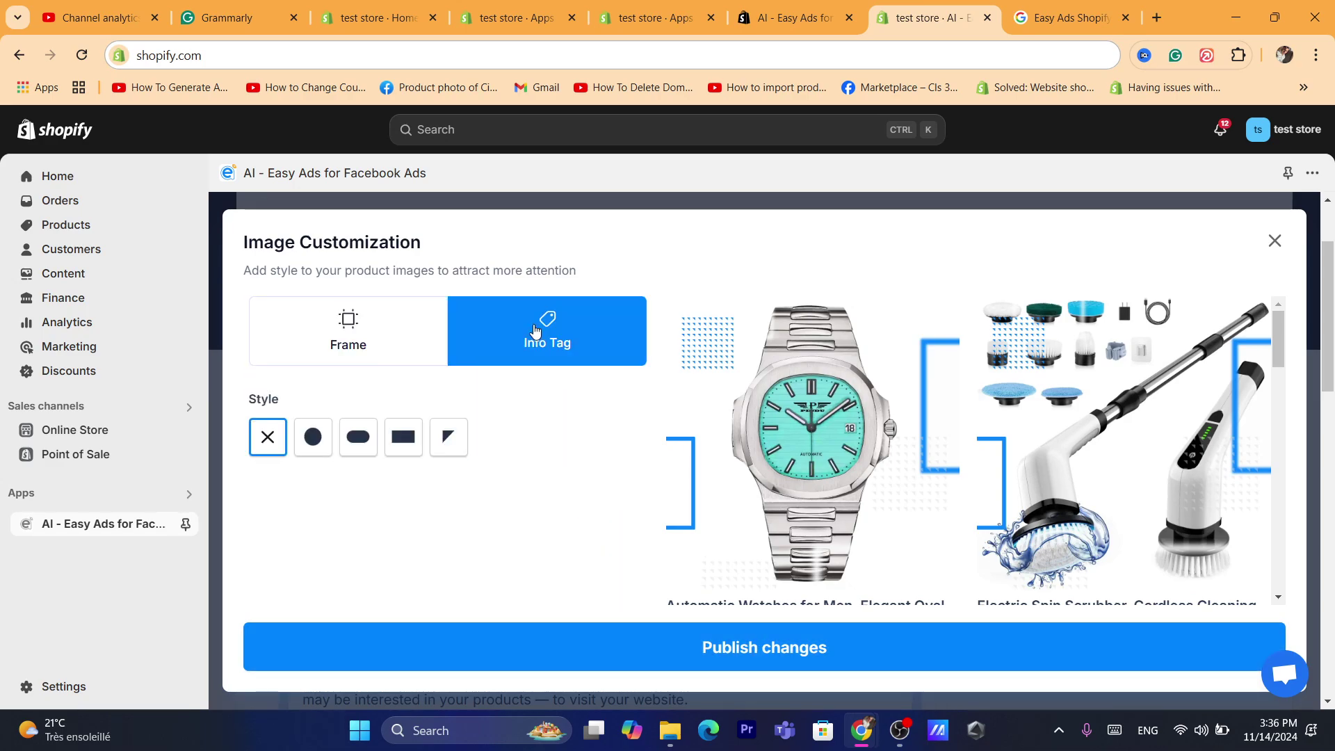
{"action": "left_click", "coordinate": [320, 449]}
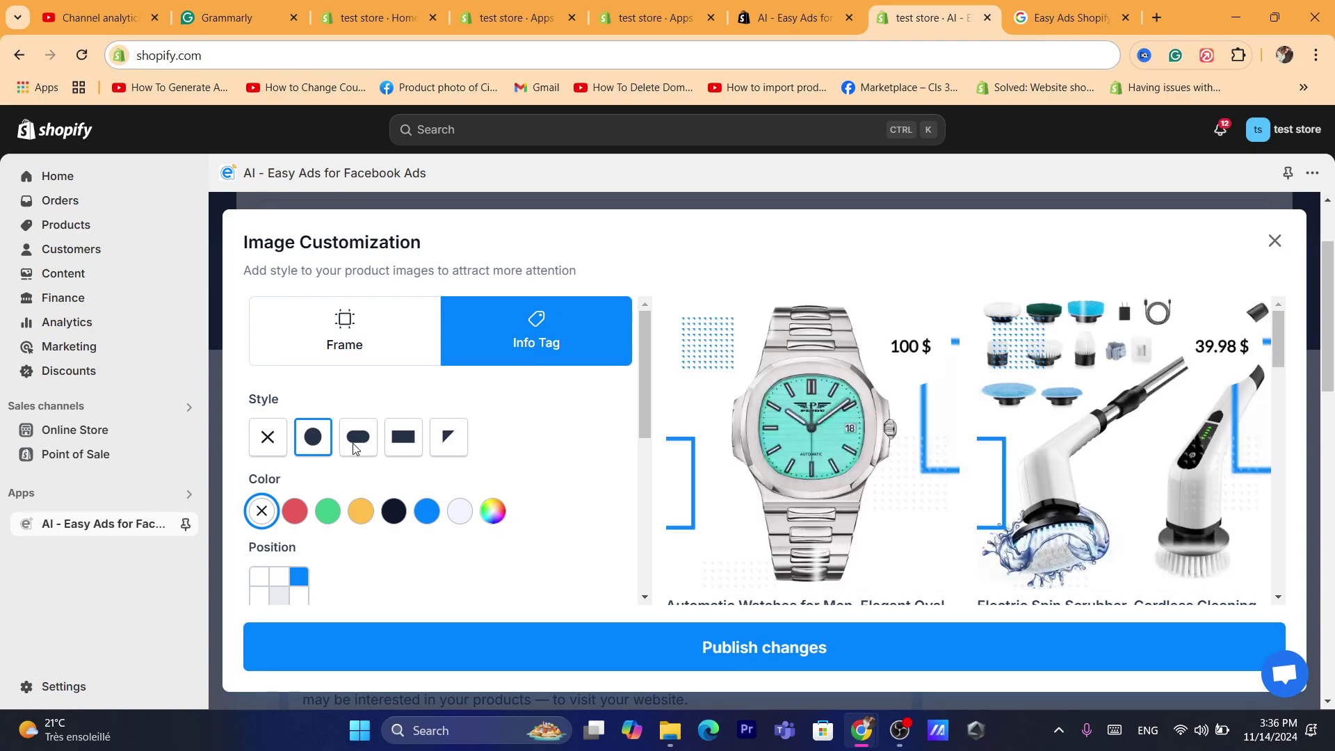
{"action": "left_click", "coordinate": [356, 445]}
{"action": "left_click", "coordinate": [417, 445]}
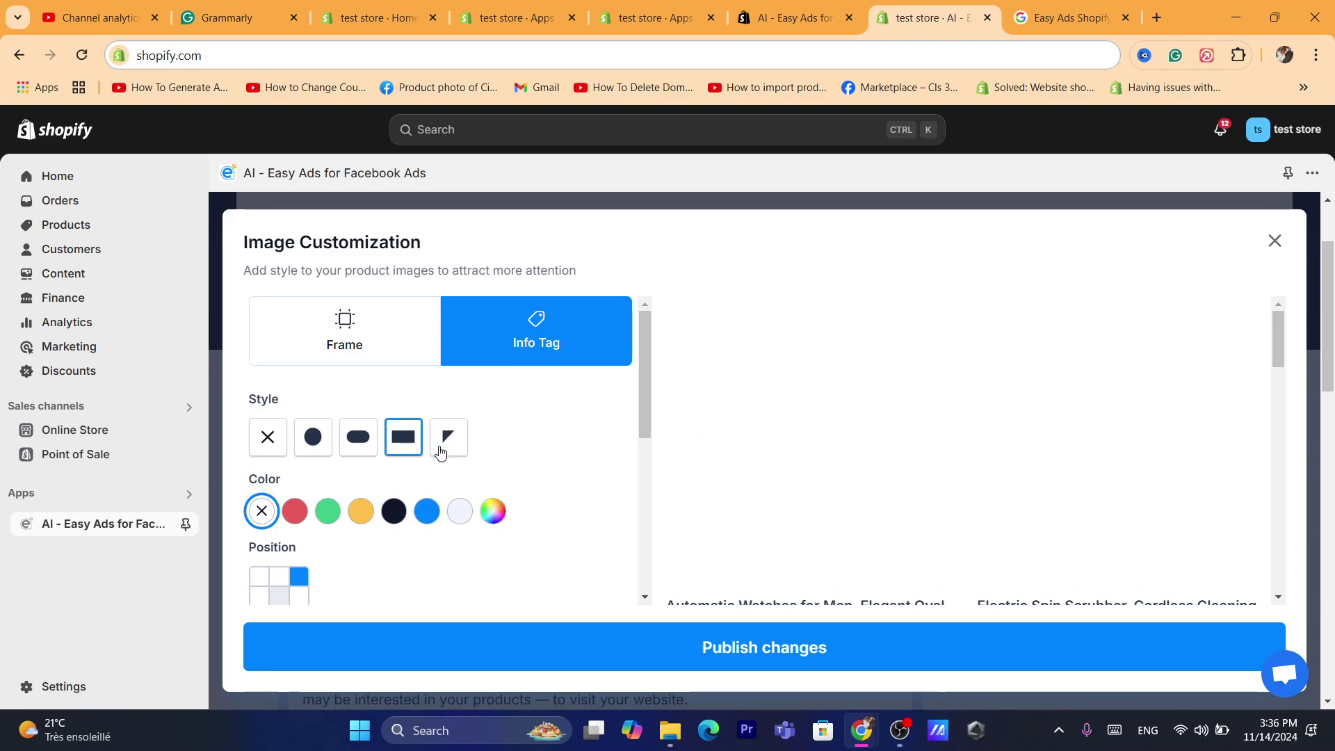
{"action": "left_click", "coordinate": [718, 645]}
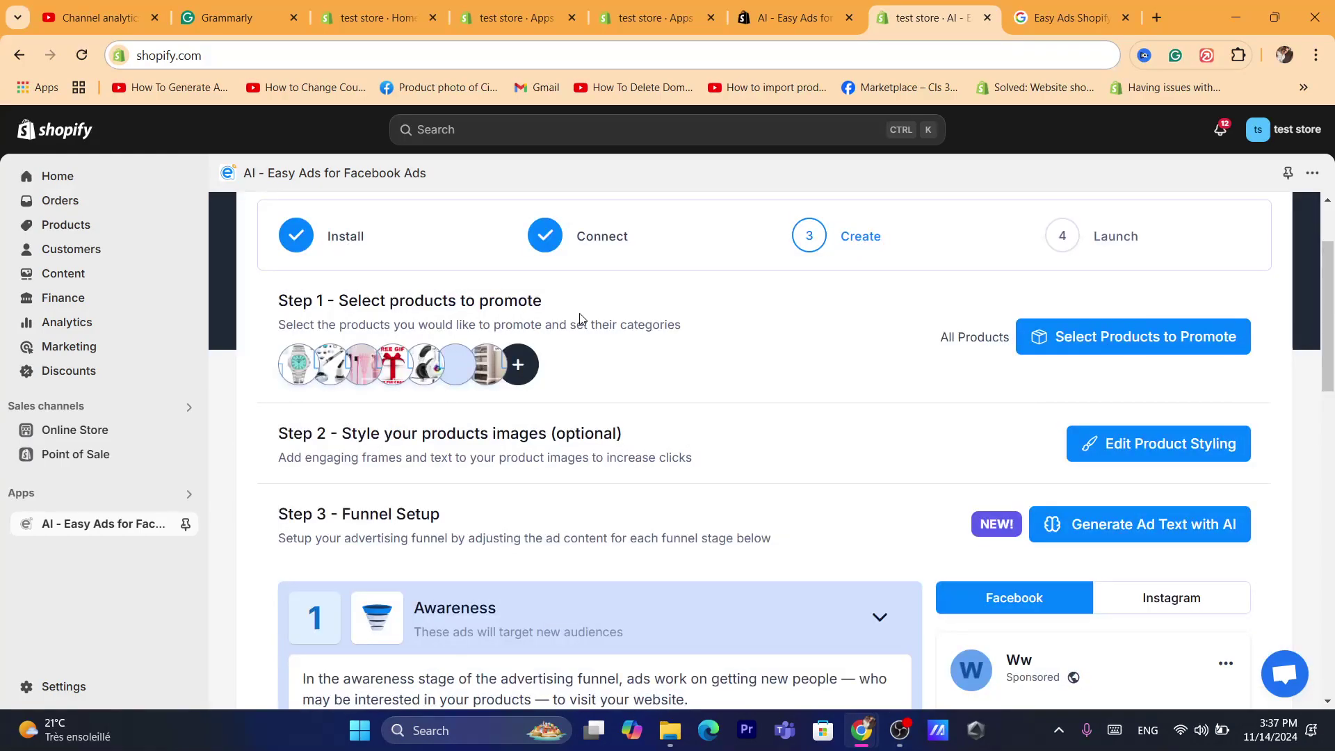
Examine the Consideration, Decision, Loyalty and Awareness stages of the funnel setup with their creative types and ad texts
{"action": "scroll", "coordinate": [712, 358], "scroll_direction": "down", "scroll_amount": 5}
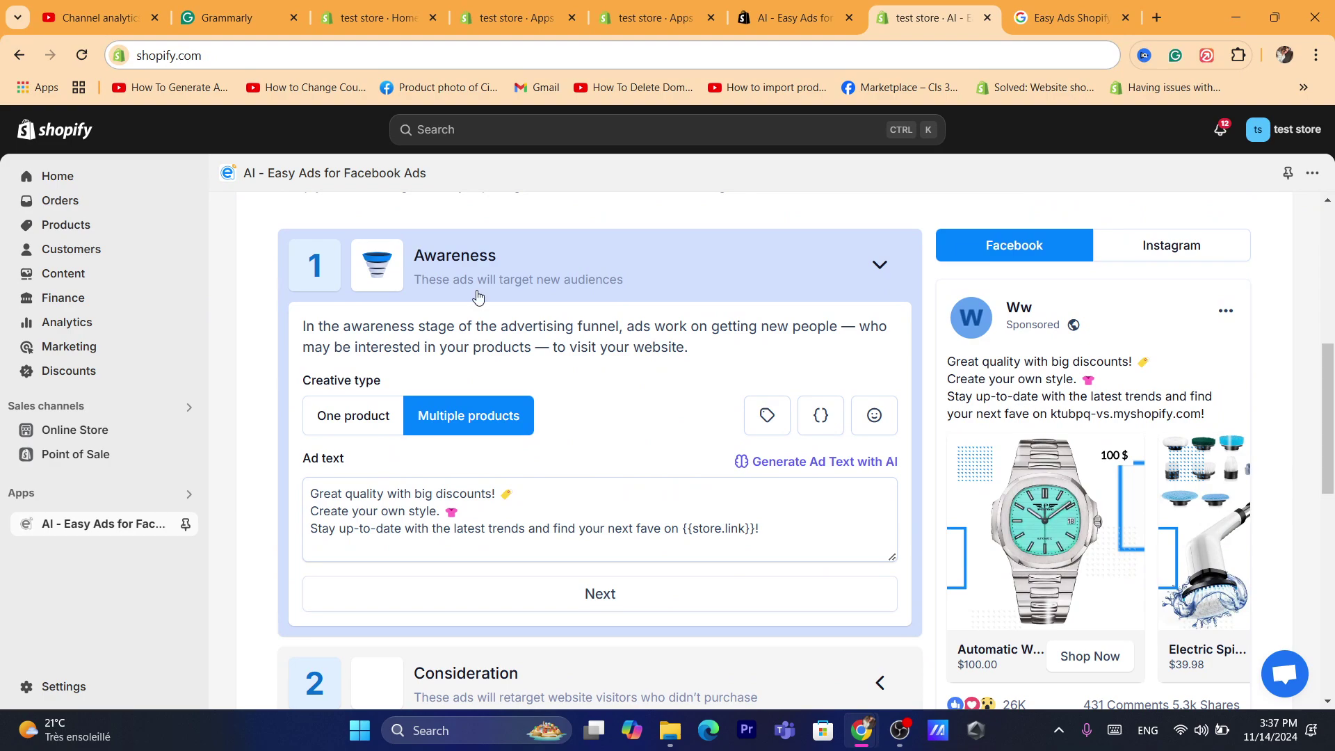
{"action": "left_click_drag", "start_coordinate": [1327, 417], "coordinate": [1327, 486]}
{"action": "left_click", "coordinate": [471, 460]}
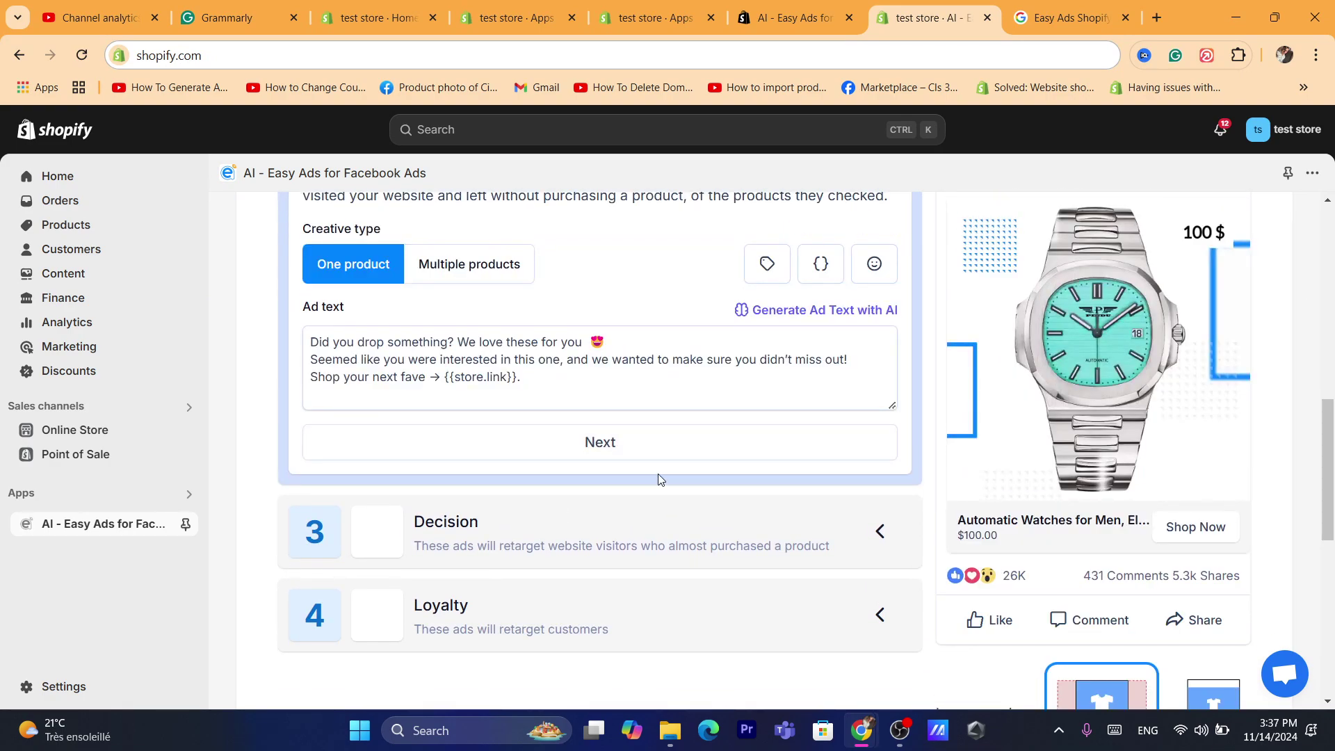
{"action": "left_click", "coordinate": [502, 548]}
{"action": "left_click", "coordinate": [492, 625]}
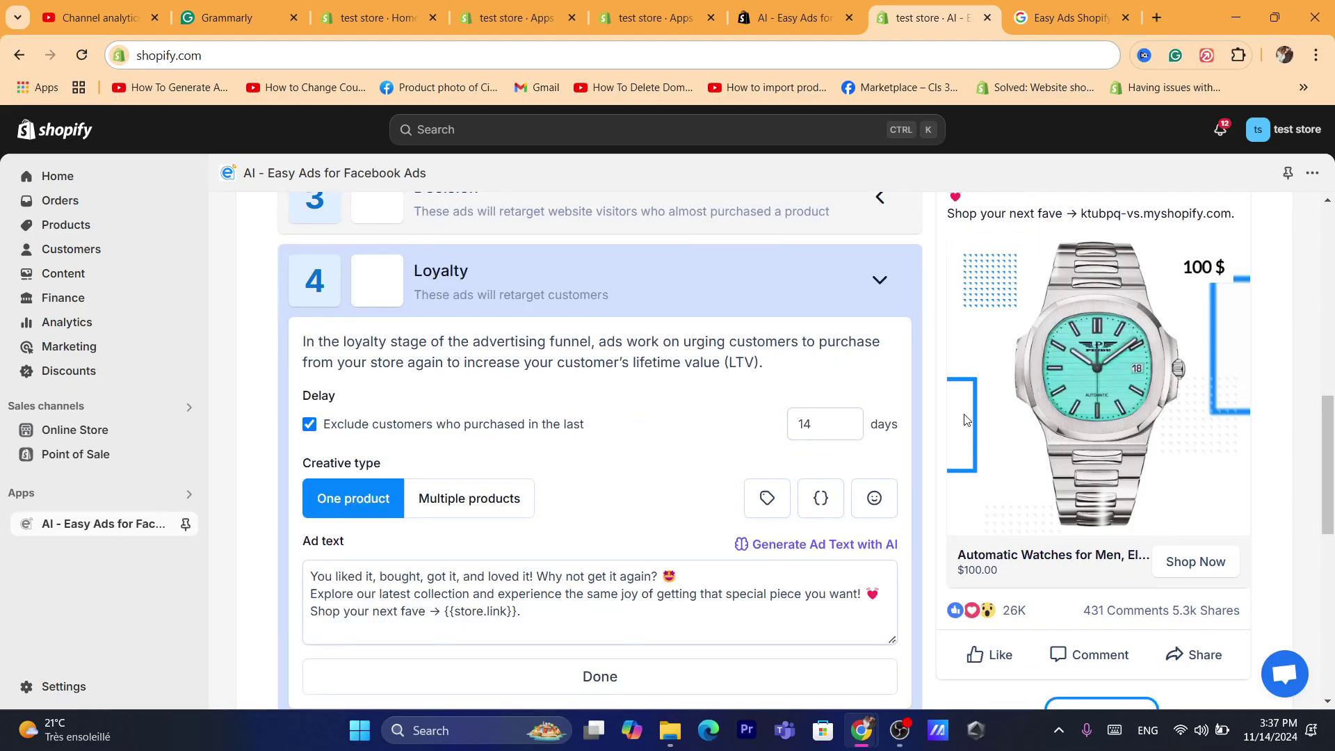
{"action": "left_click_drag", "start_coordinate": [1326, 415], "coordinate": [1312, 322]}
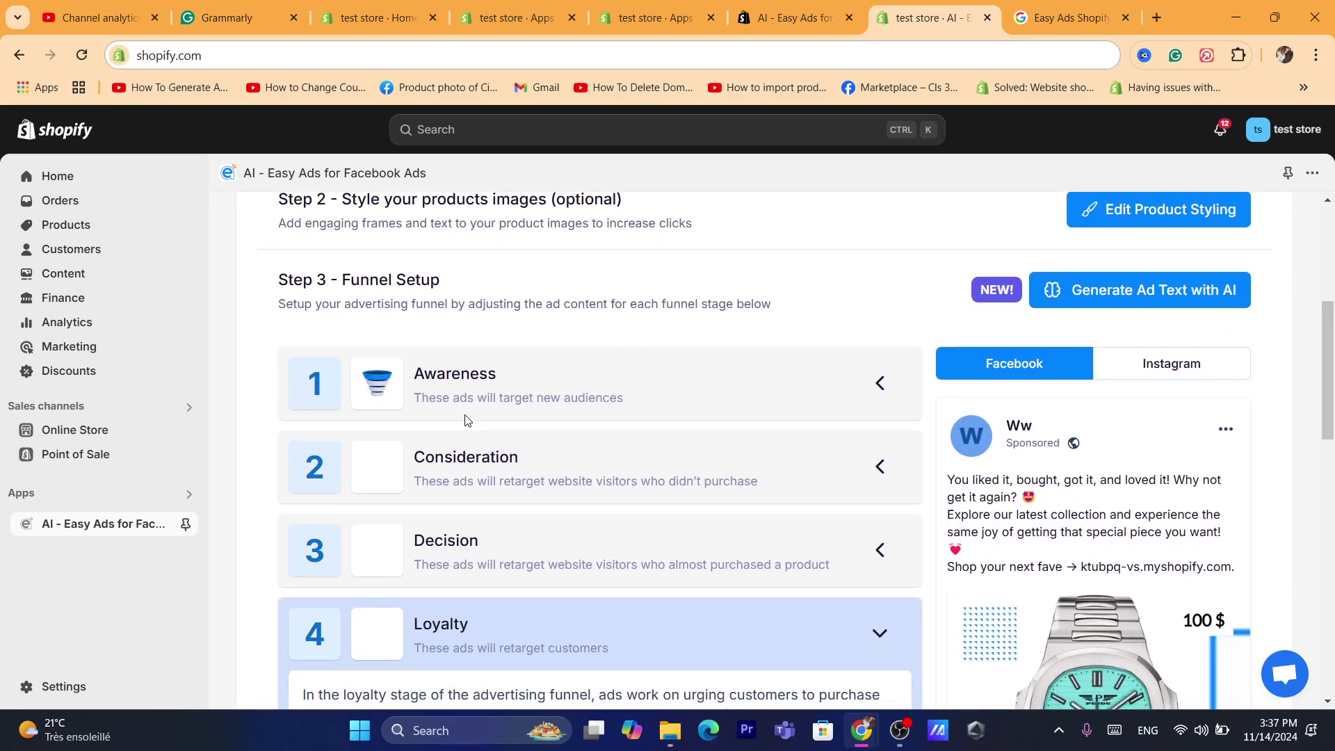
{"action": "left_click", "coordinate": [448, 388]}
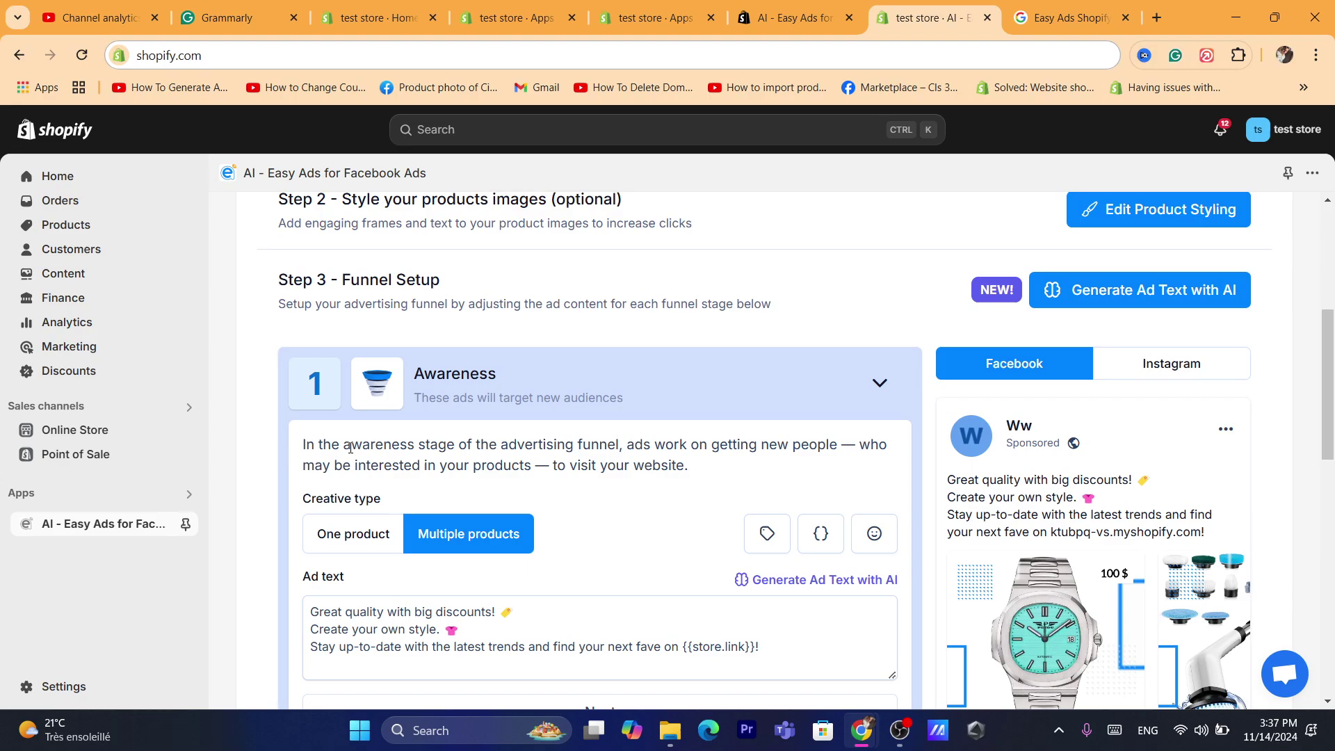
{"action": "scroll", "coordinate": [1238, 338], "scroll_direction": "down", "scroll_amount": 1}
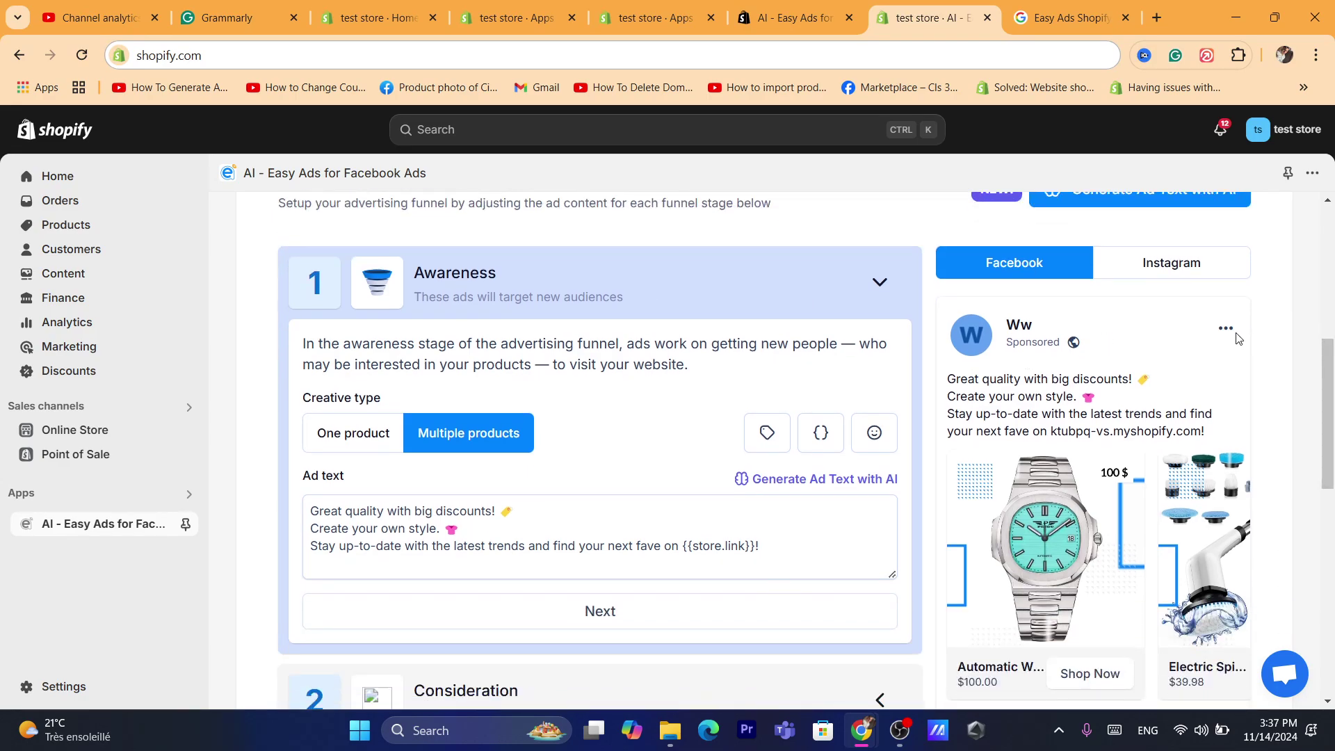
{"action": "left_click", "coordinate": [961, 55]}
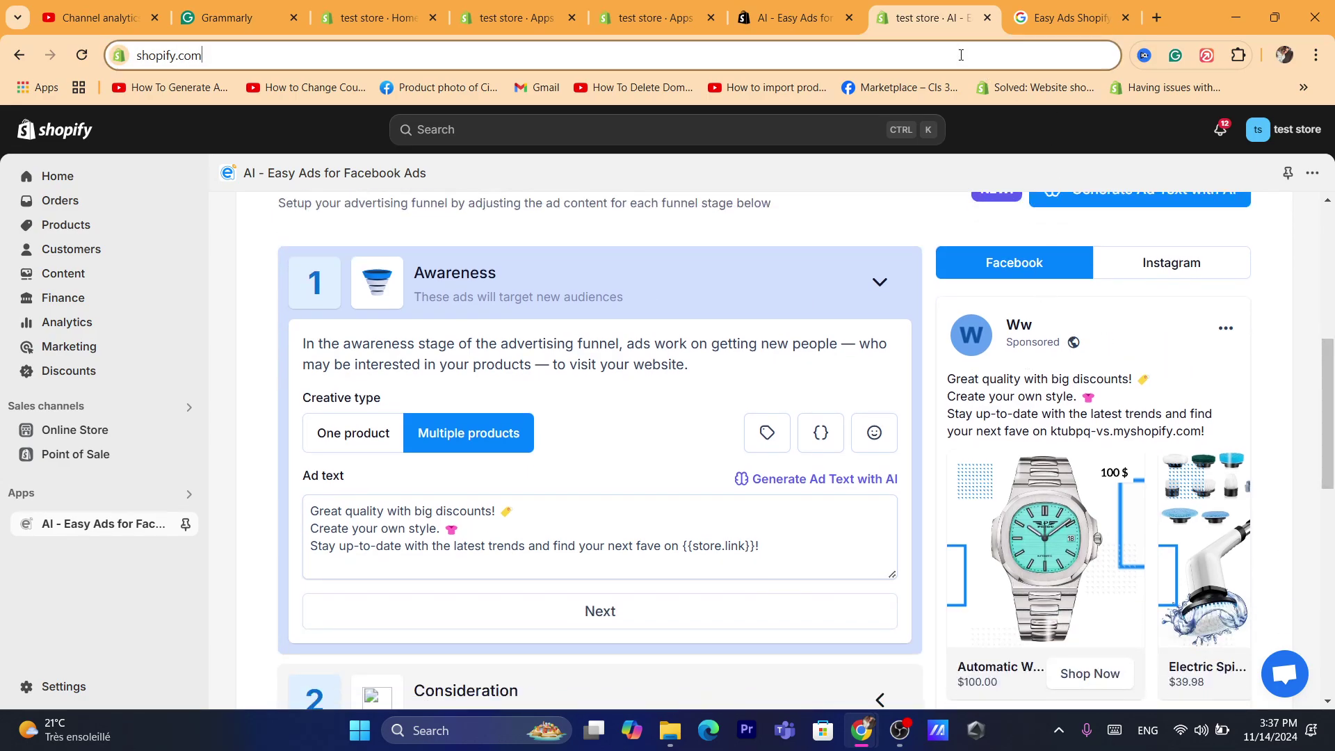
{"action": "type", "text": "s"}
{"action": "key", "text": "Escape"}
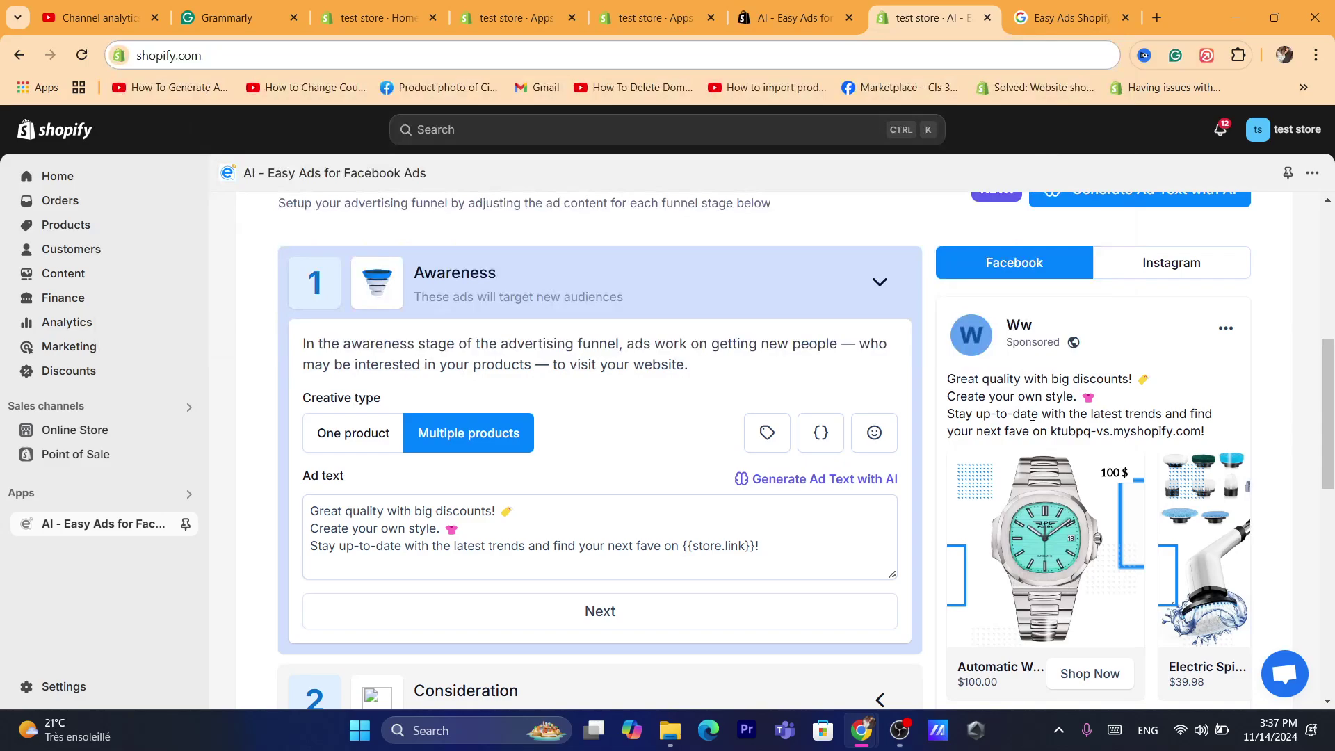
Preview the Awareness ad for Instagram and for Facebook, and open the Consideration stage
{"action": "left_click", "coordinate": [1151, 265]}
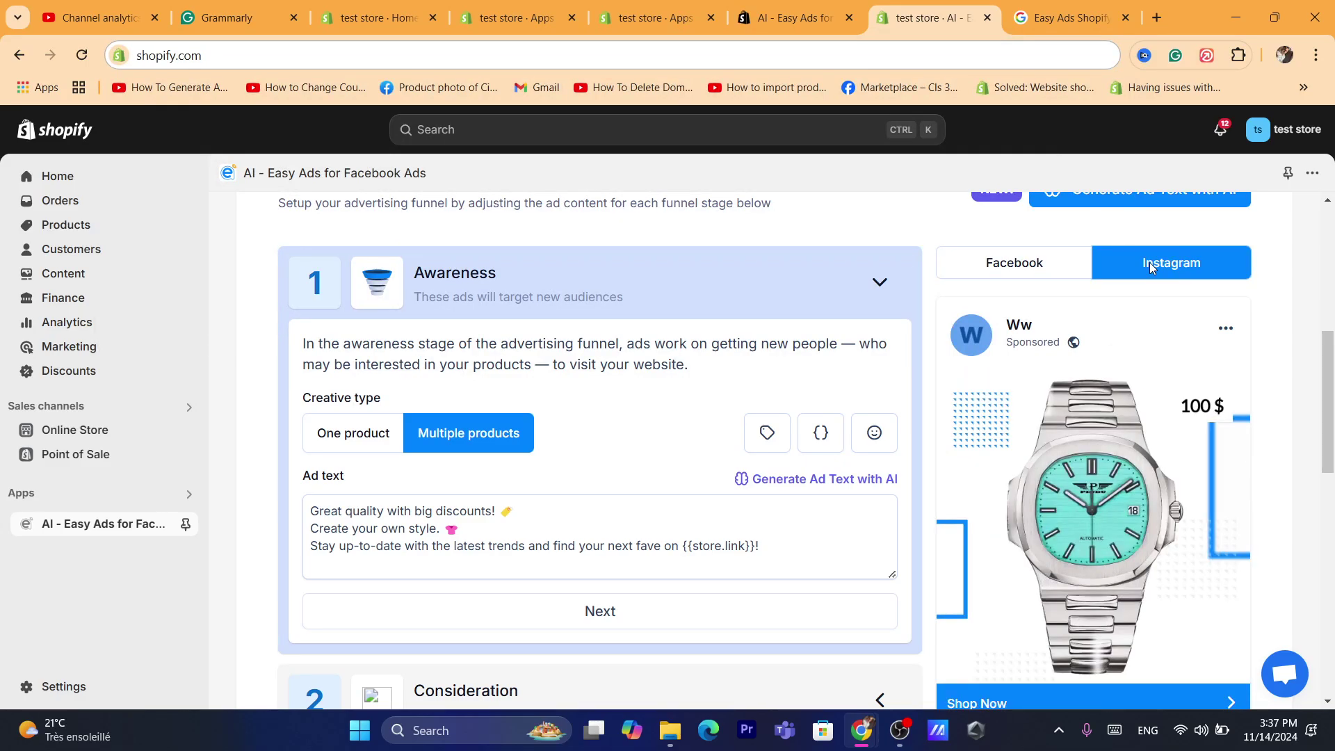
{"action": "left_click", "coordinate": [1049, 268]}
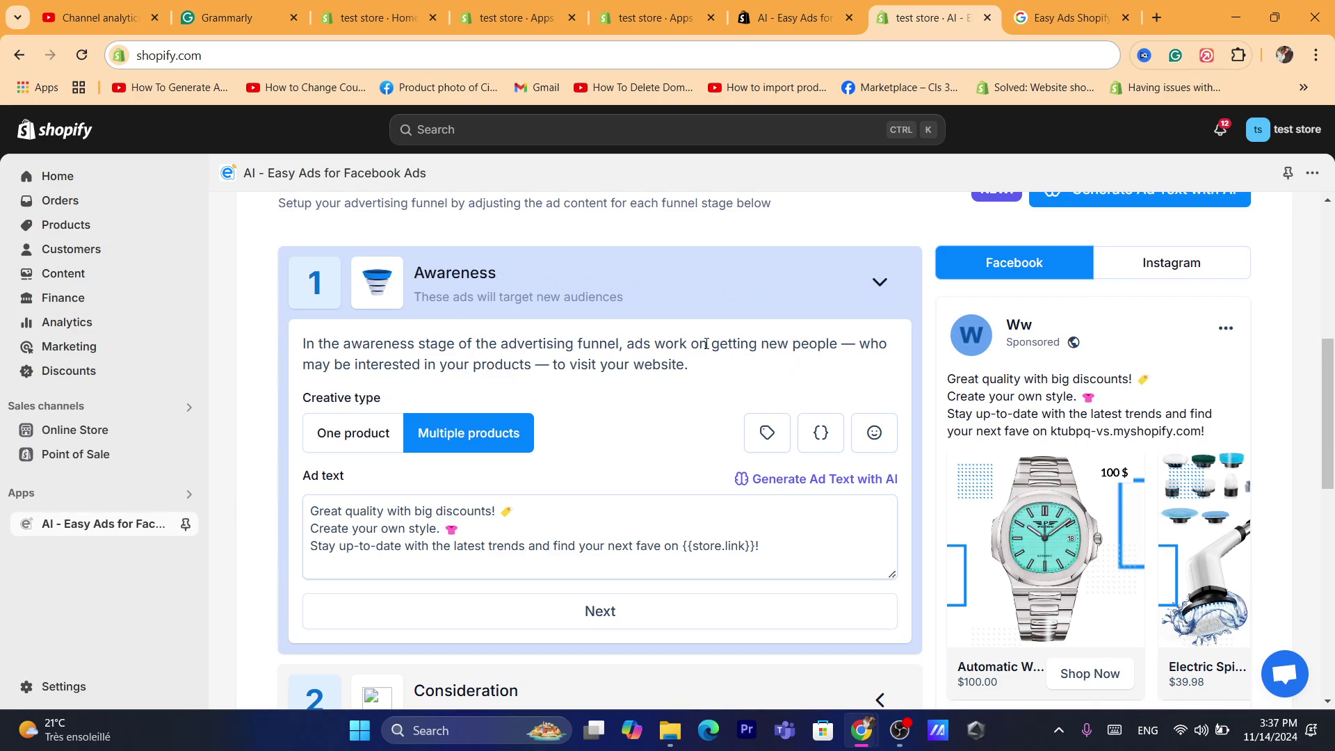
{"action": "left_click_drag", "start_coordinate": [1331, 371], "coordinate": [1331, 436]}
{"action": "left_click", "coordinate": [512, 451]}
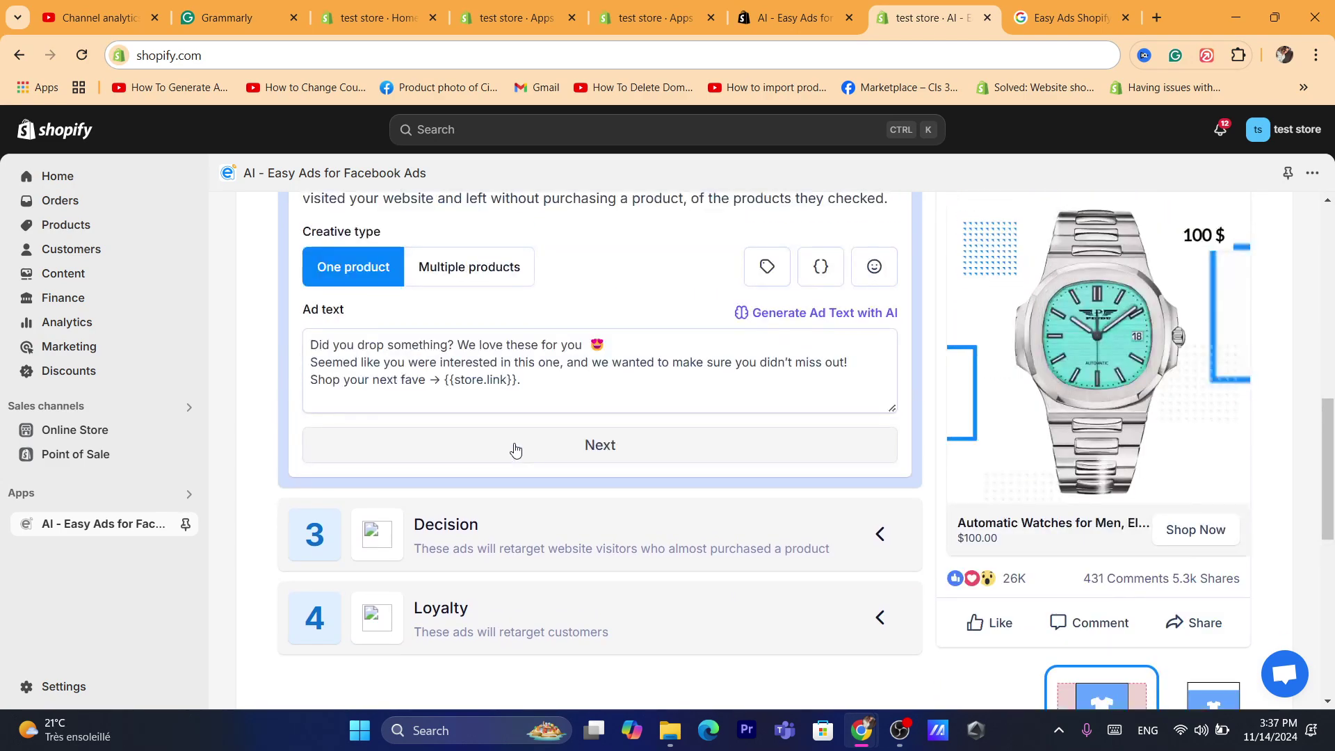
Open the Decision stage of the funnel and examine its description, ad text and ad preview
{"action": "scroll", "coordinate": [1205, 384], "scroll_direction": "up", "scroll_amount": 5}
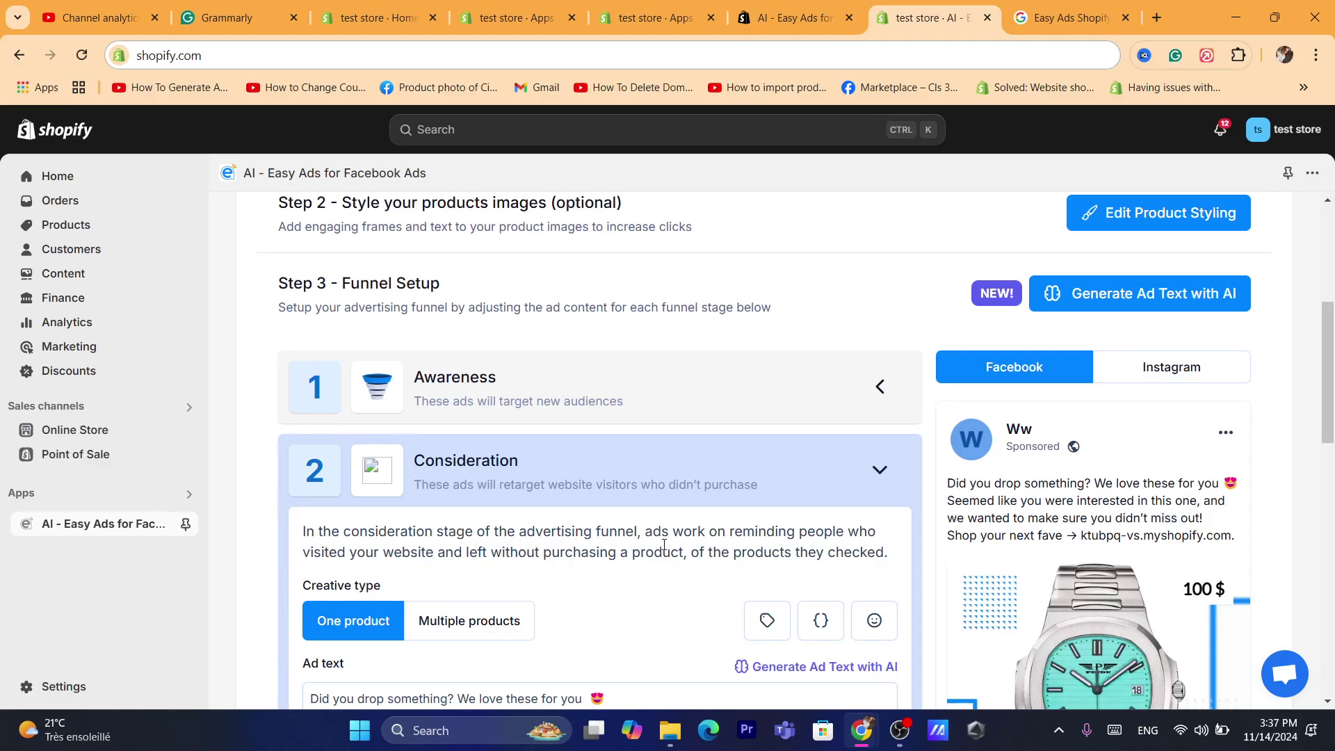
{"action": "scroll", "coordinate": [725, 419], "scroll_direction": "down", "scroll_amount": 7}
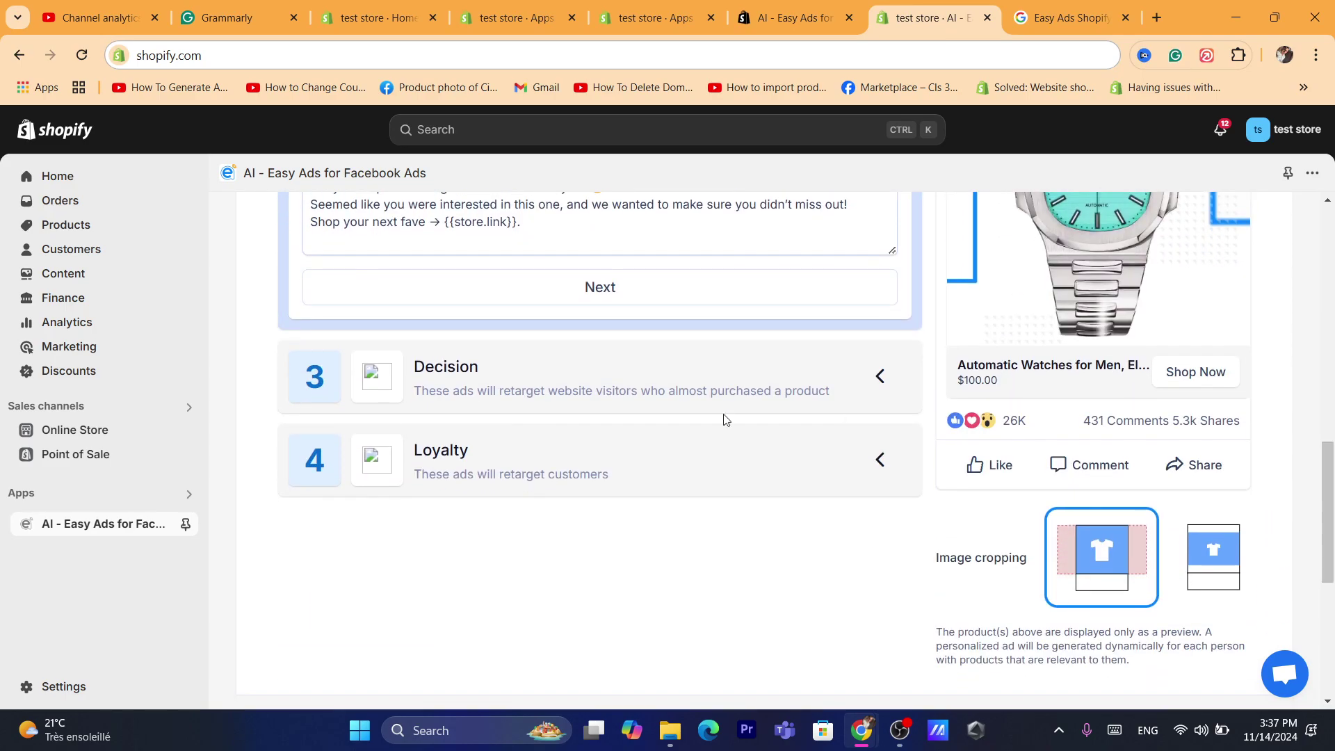
{"action": "left_click", "coordinate": [525, 398]}
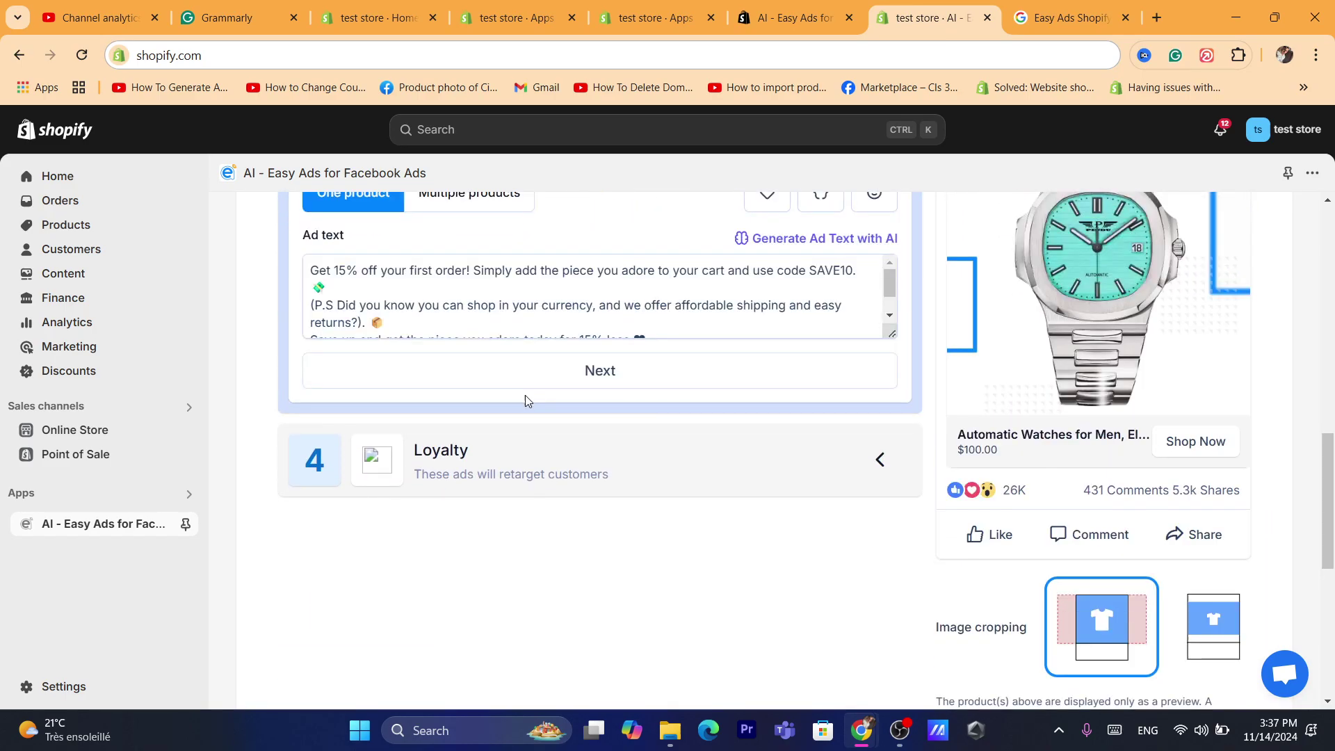
{"action": "scroll", "coordinate": [1006, 331], "scroll_direction": "up", "scroll_amount": 4}
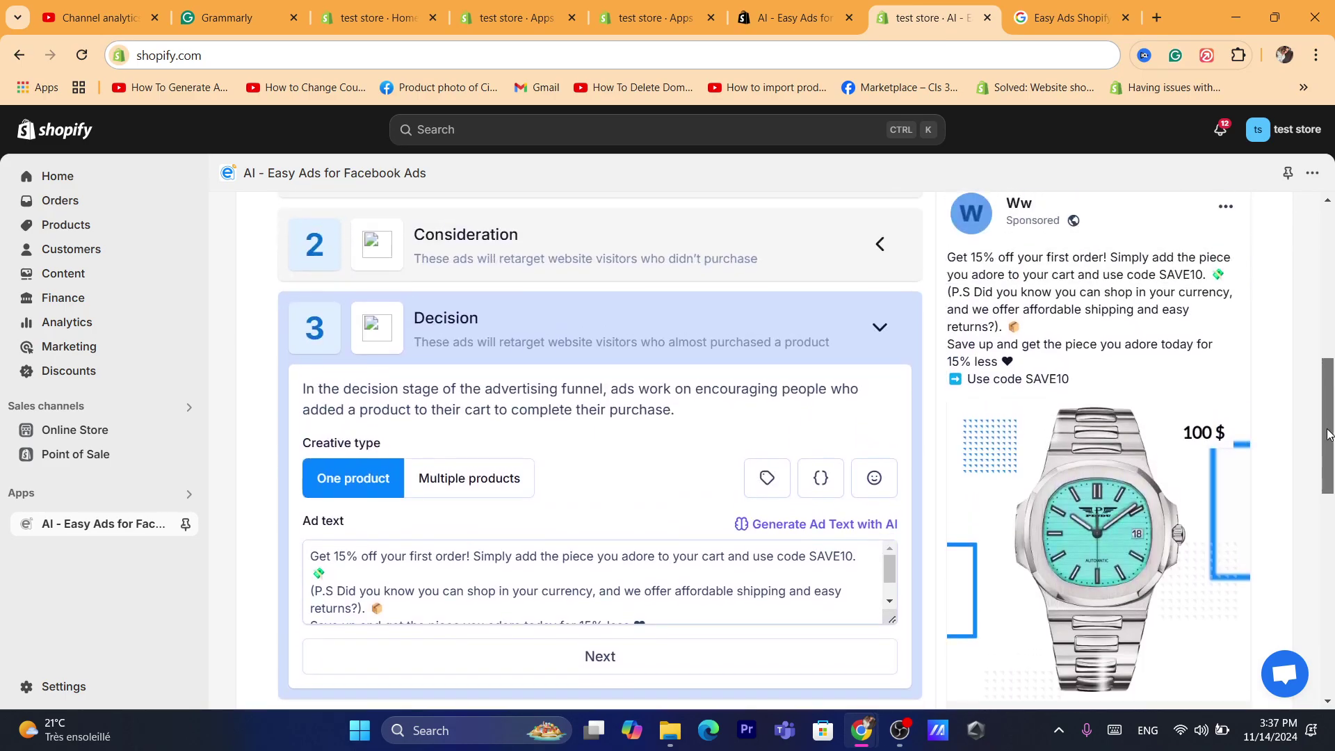
{"action": "left_click_drag", "start_coordinate": [949, 262], "coordinate": [1011, 262]}
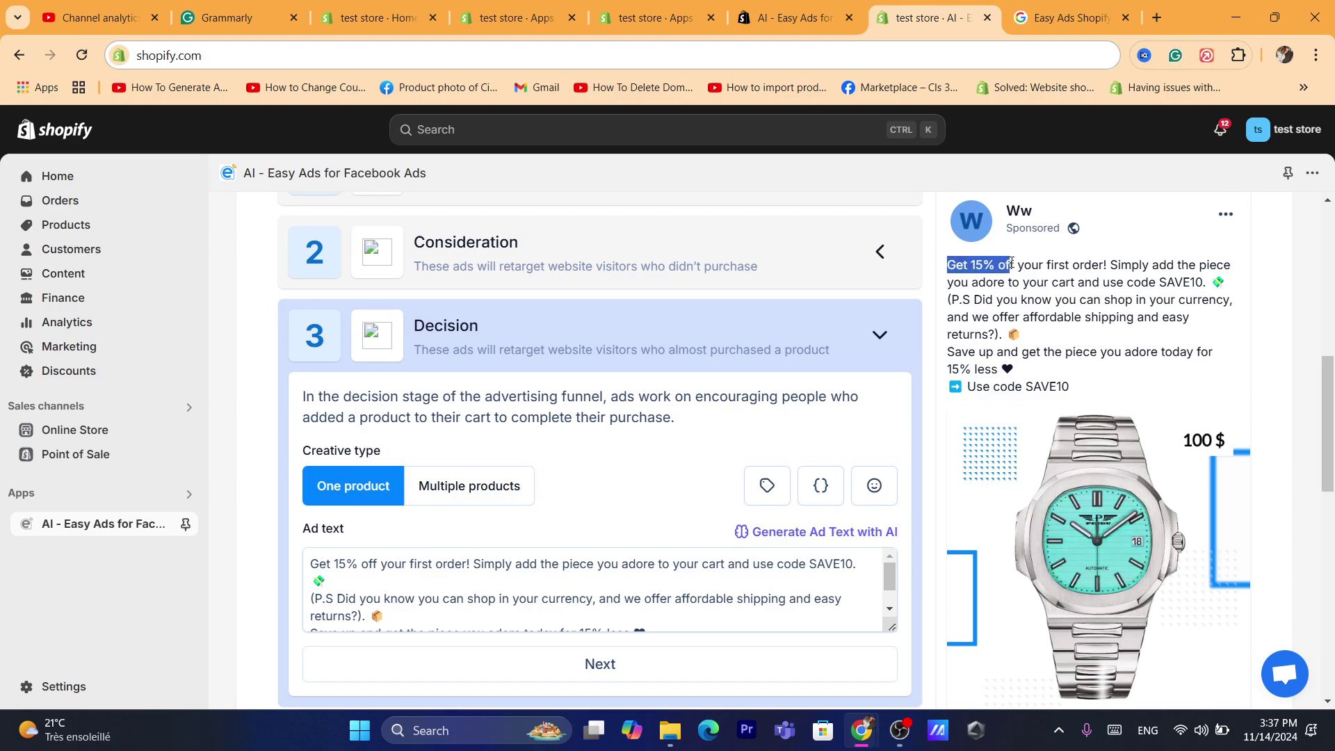
{"action": "left_click", "coordinate": [1069, 262]}
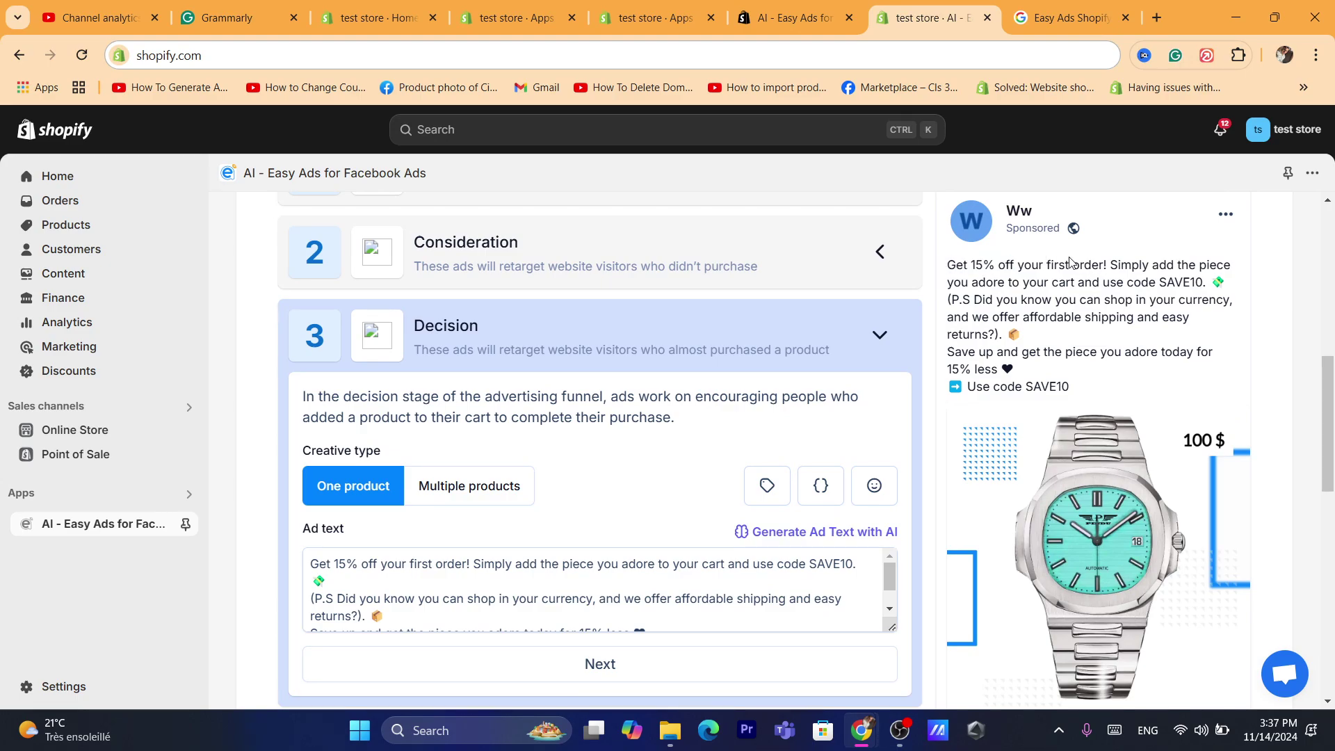
{"action": "left_click", "coordinate": [449, 599]}
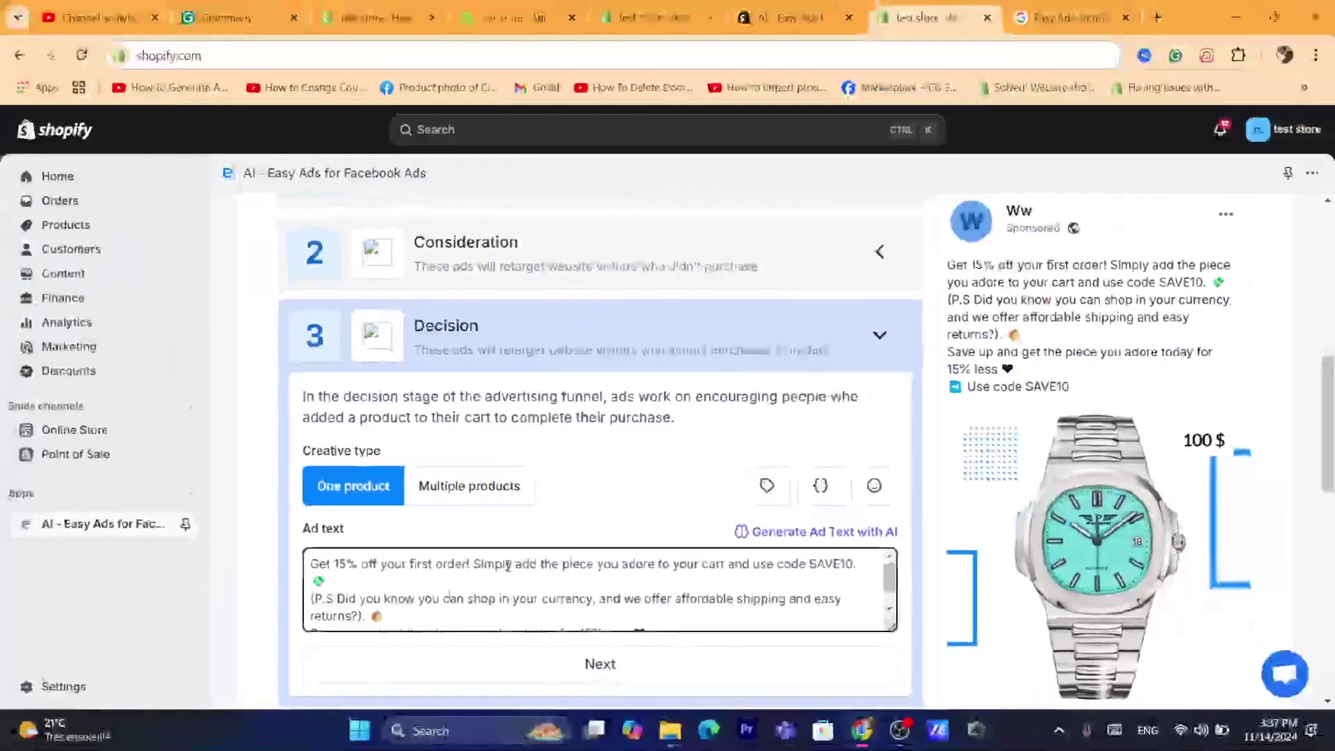
Examine the AI ad text generator for the Decision stage, including its language choices and product description field, and close it without generating
{"action": "left_click", "coordinate": [817, 537]}
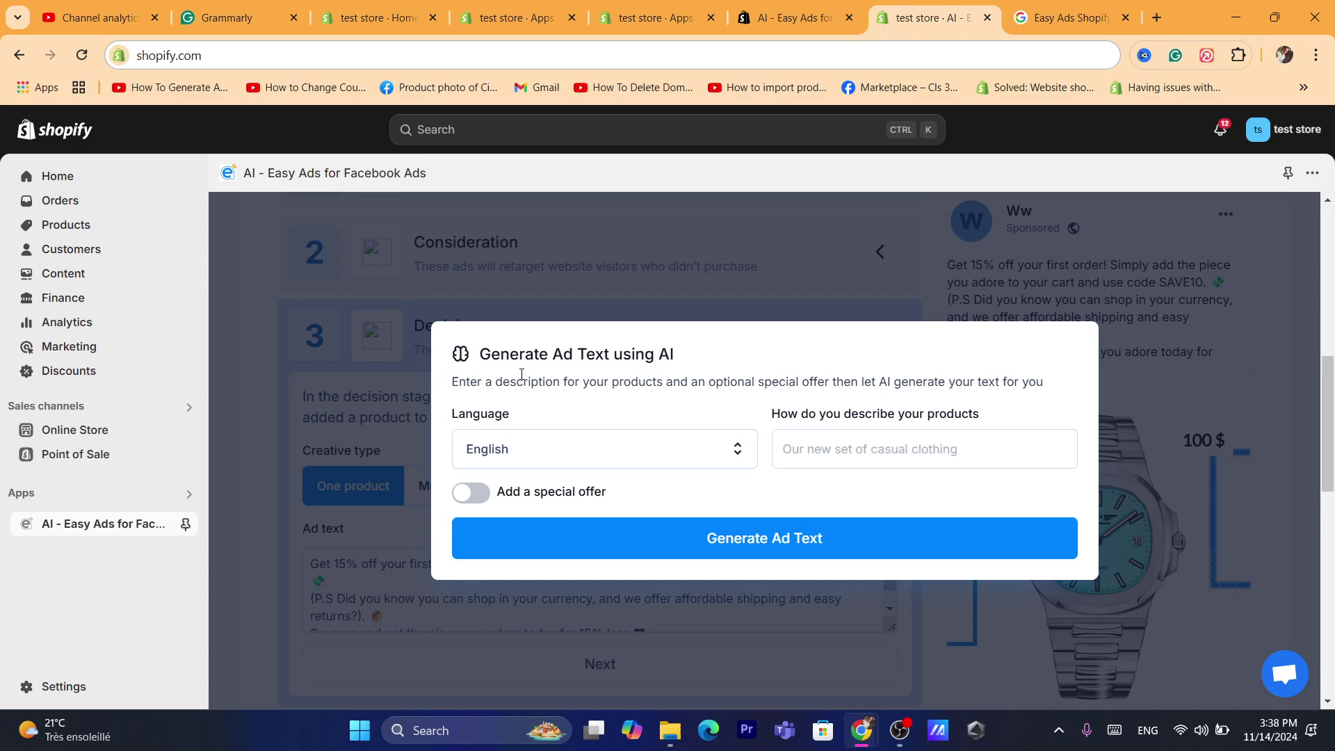
{"action": "double_click", "coordinate": [501, 416]}
{"action": "left_click", "coordinate": [653, 394]}
{"action": "triple_click", "coordinate": [602, 383]}
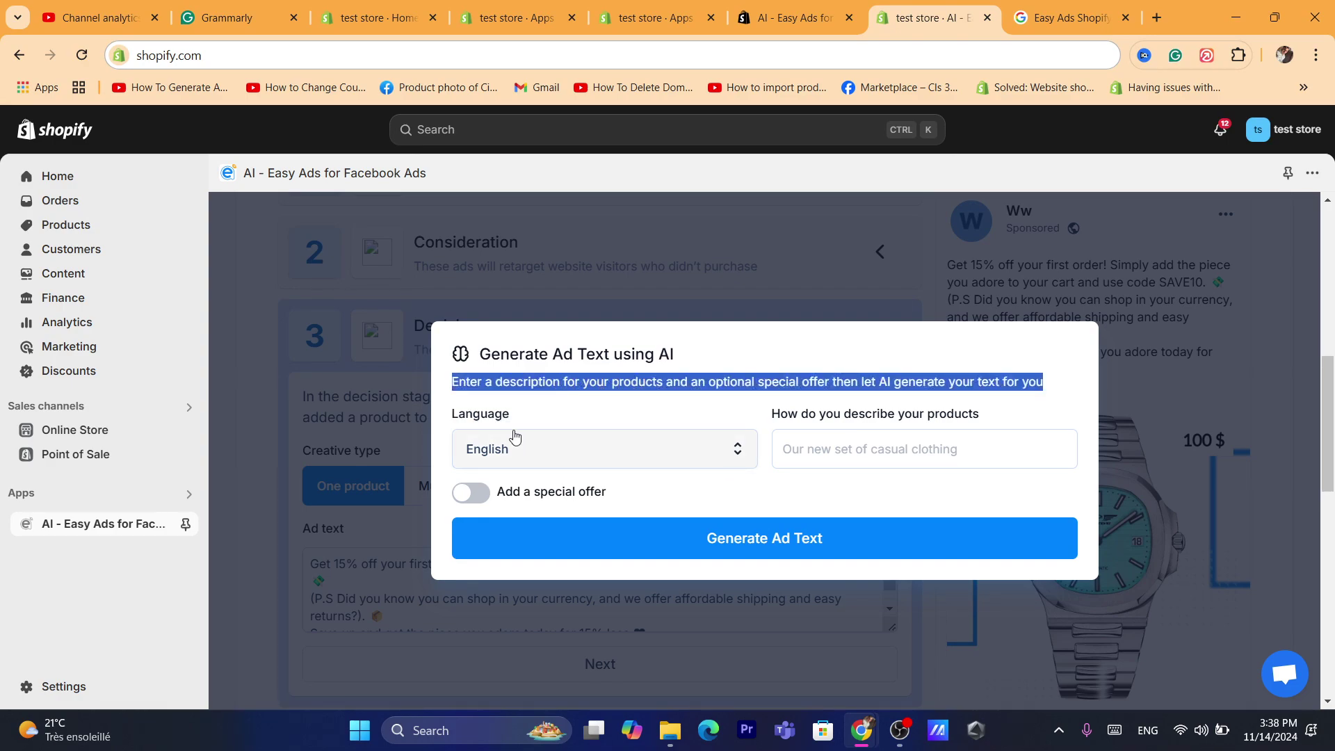
{"action": "left_click", "coordinate": [515, 455]}
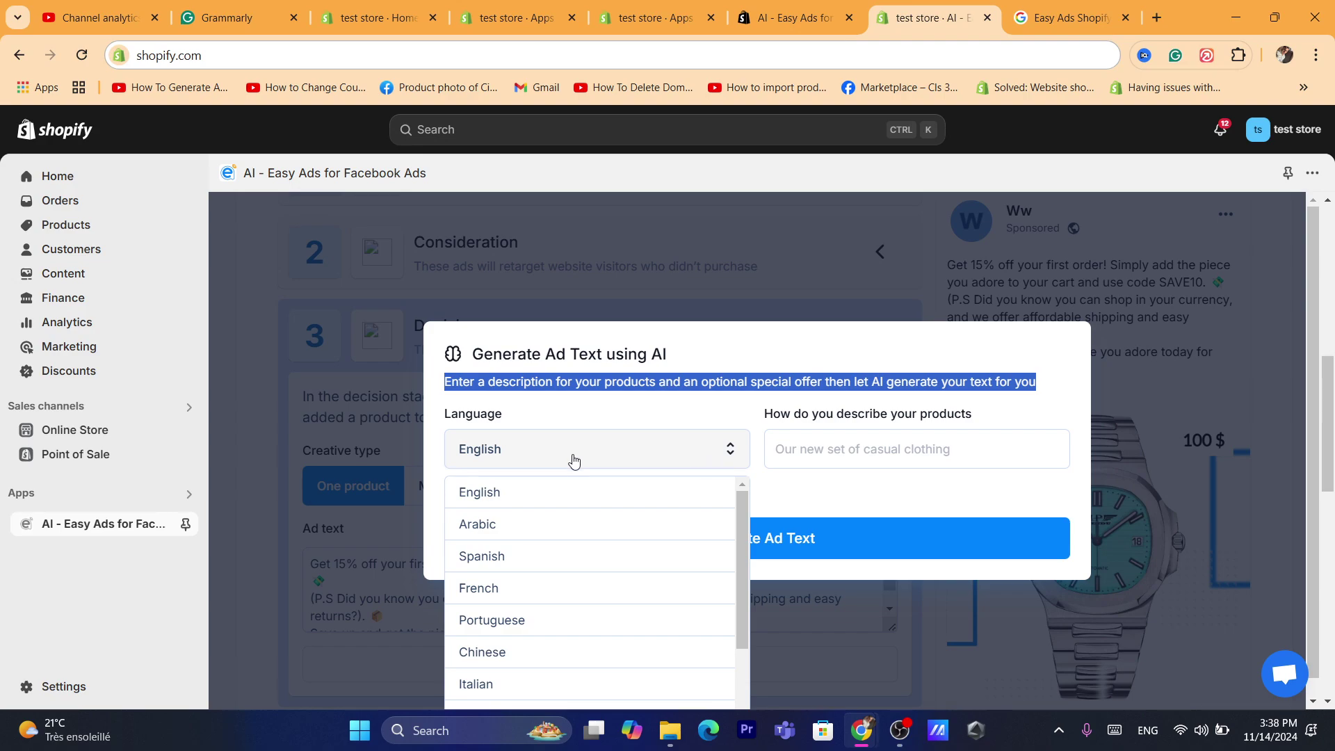
{"action": "left_click_drag", "start_coordinate": [745, 538], "coordinate": [748, 473]}
{"action": "left_click", "coordinate": [810, 486]}
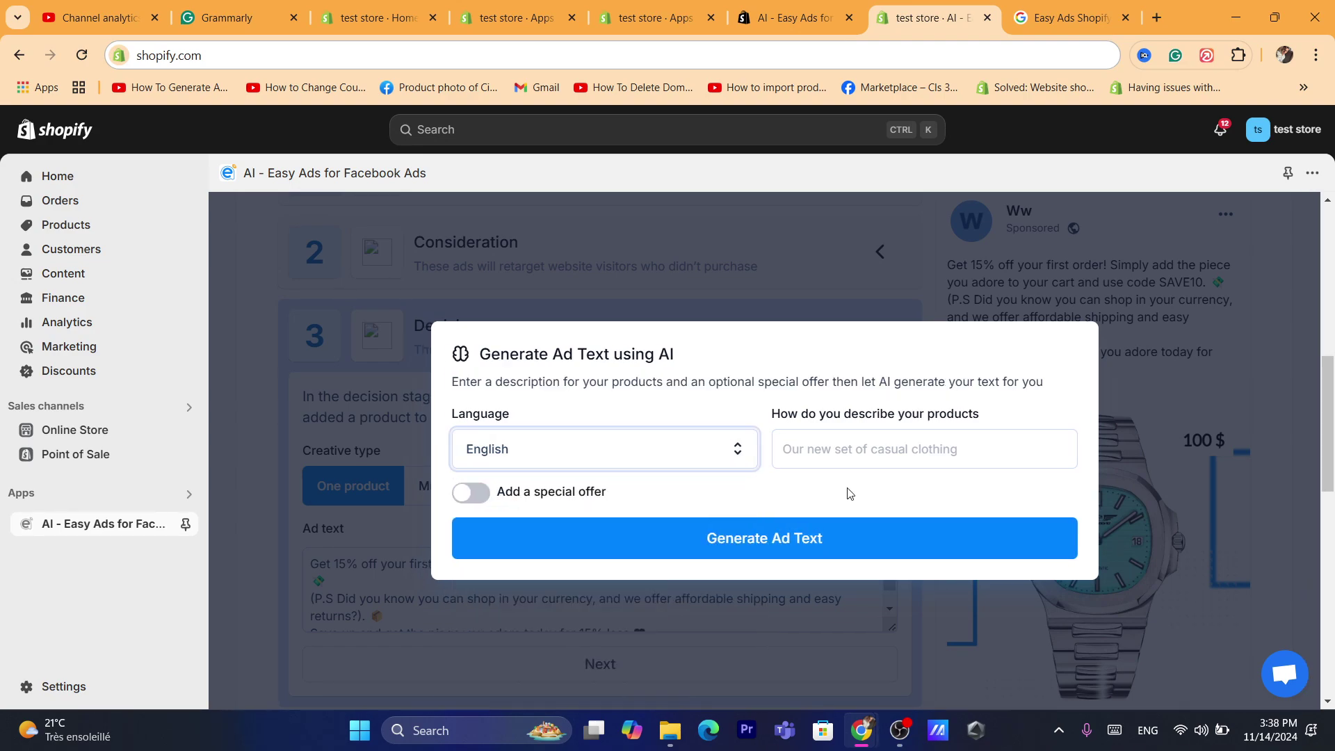
{"action": "left_click", "coordinate": [821, 452]}
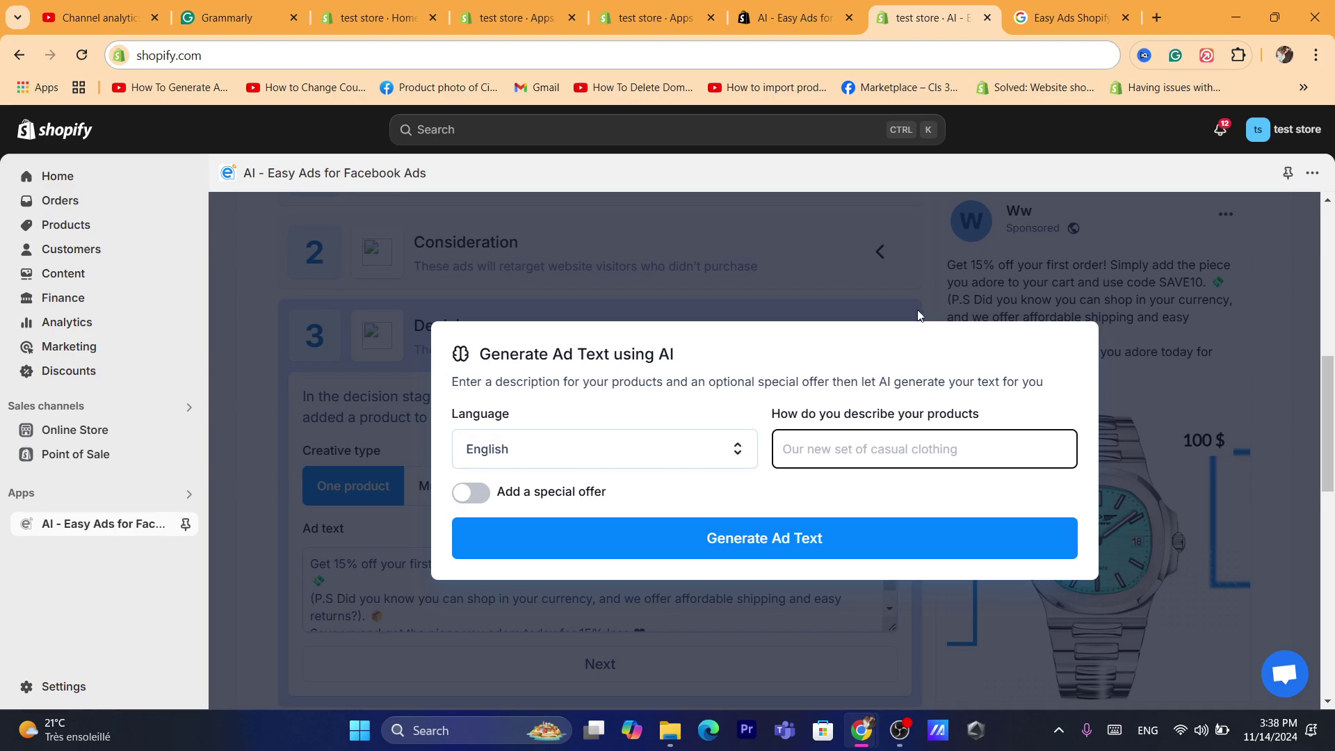
{"action": "left_click", "coordinate": [941, 299]}
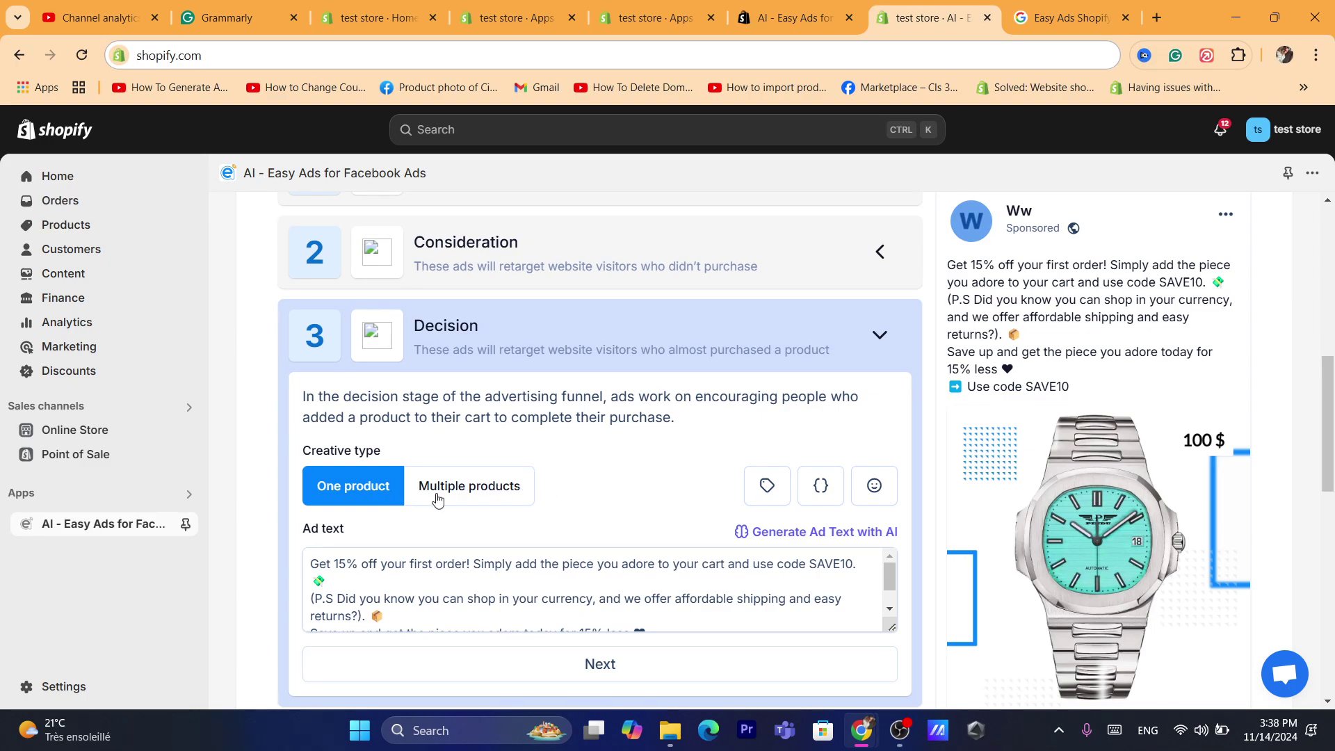
Preview the Decision ad with multiple products and return its creative type to one product
{"action": "left_click", "coordinate": [476, 498]}
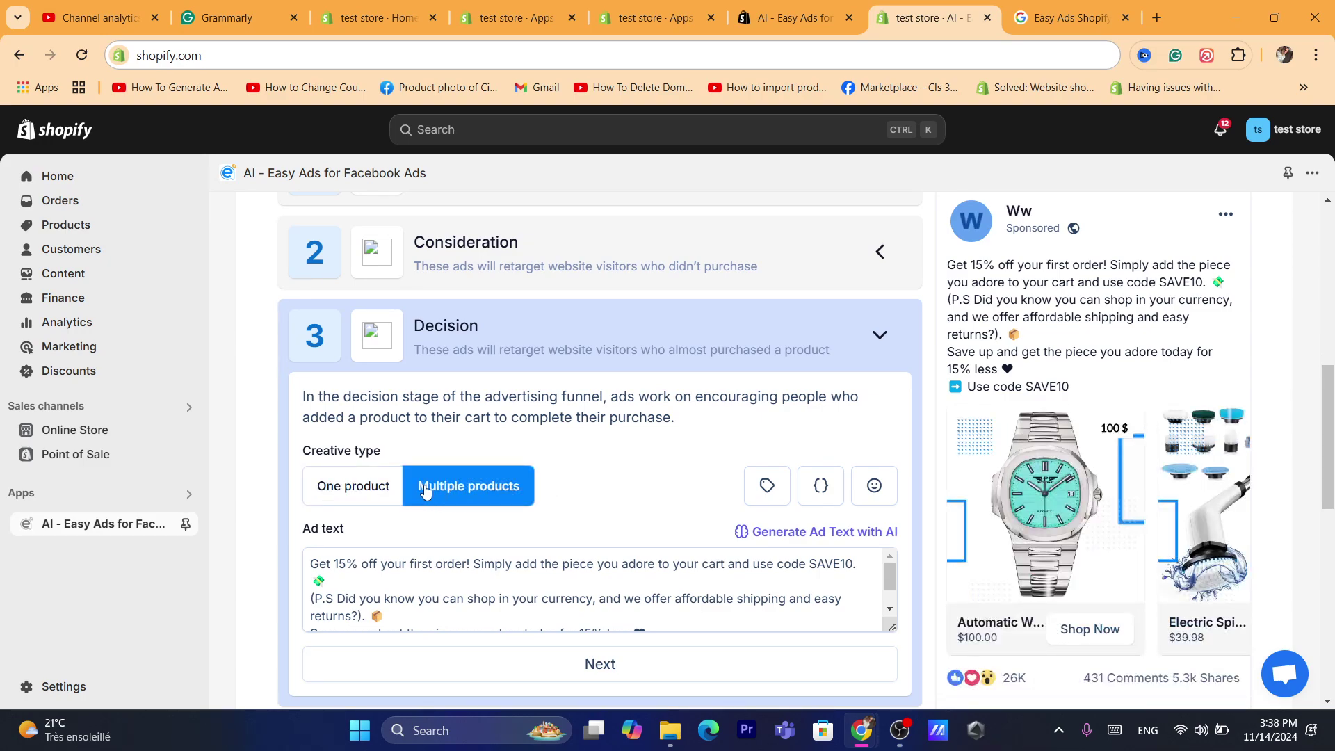
{"action": "left_click", "coordinate": [346, 488]}
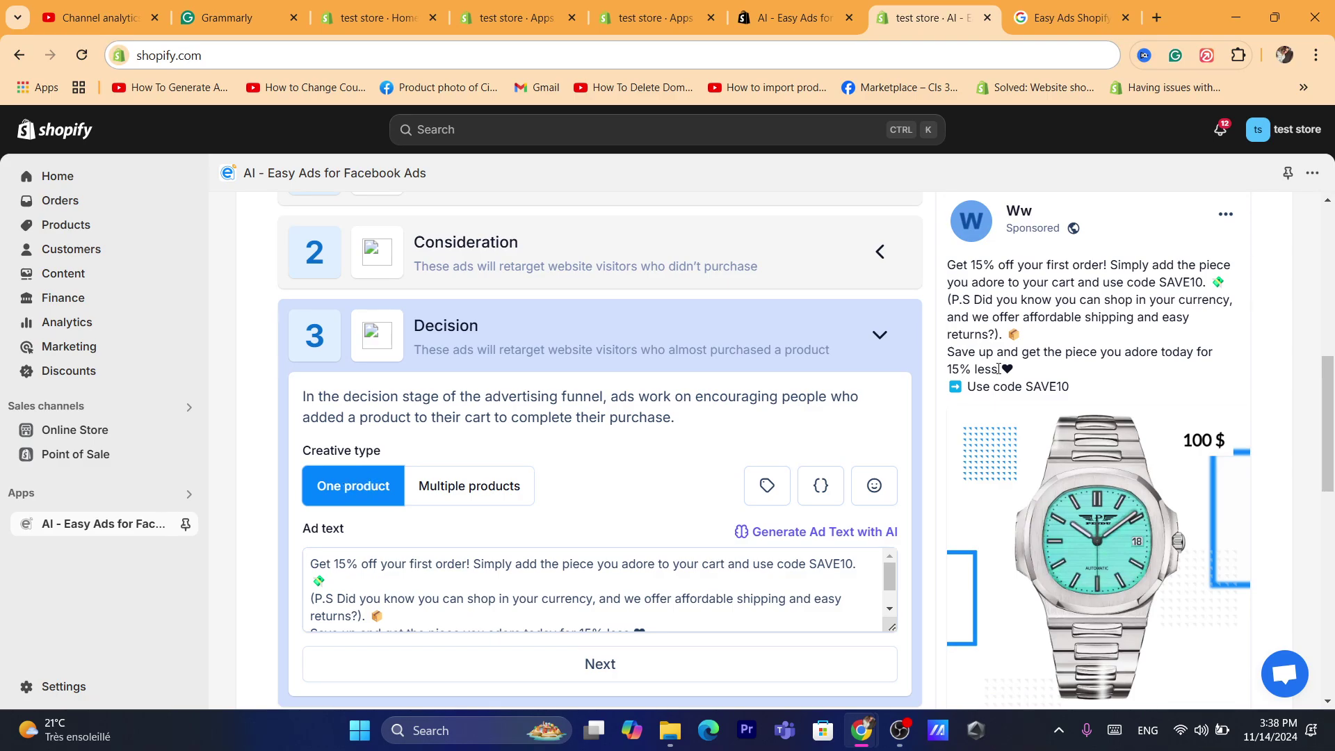
Open the Loyalty stage of the funnel and examine its purchase delay setting, ad text and ad preview
{"action": "scroll", "coordinate": [572, 480], "scroll_direction": "down", "scroll_amount": 4}
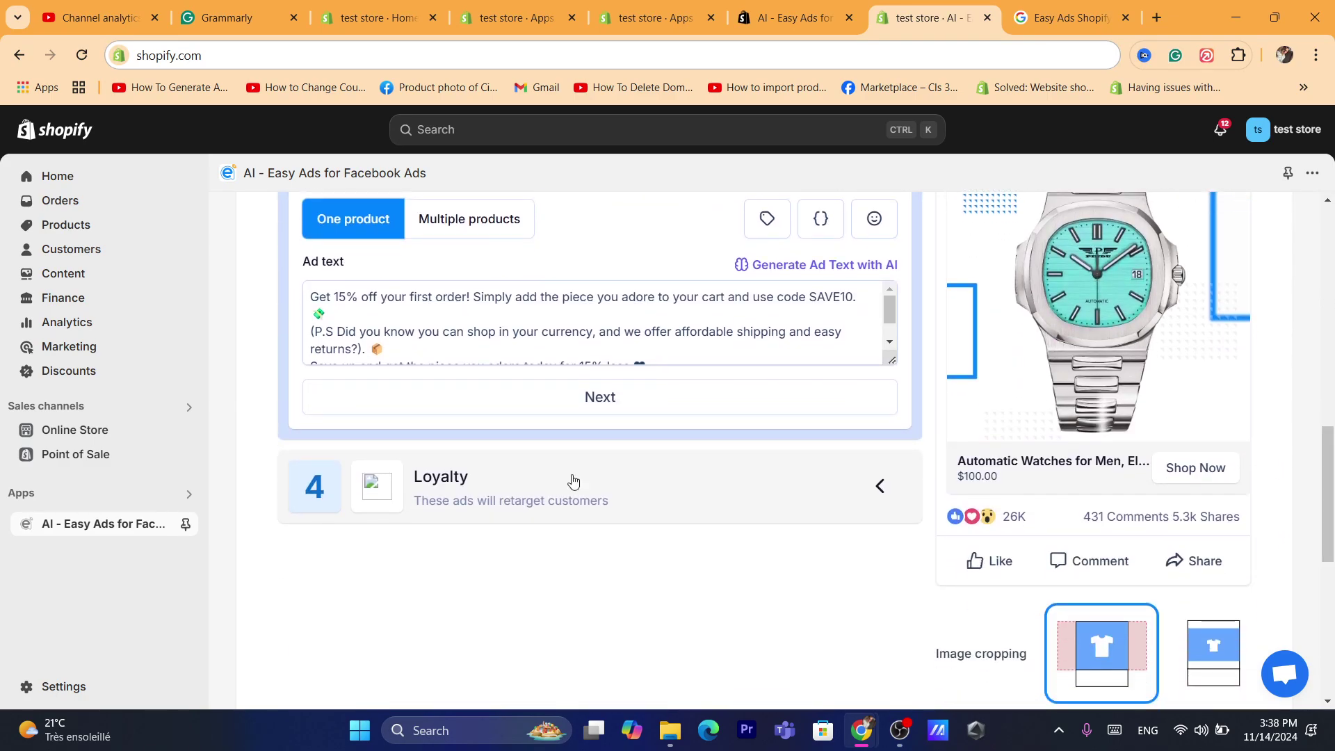
{"action": "left_click", "coordinate": [482, 500]}
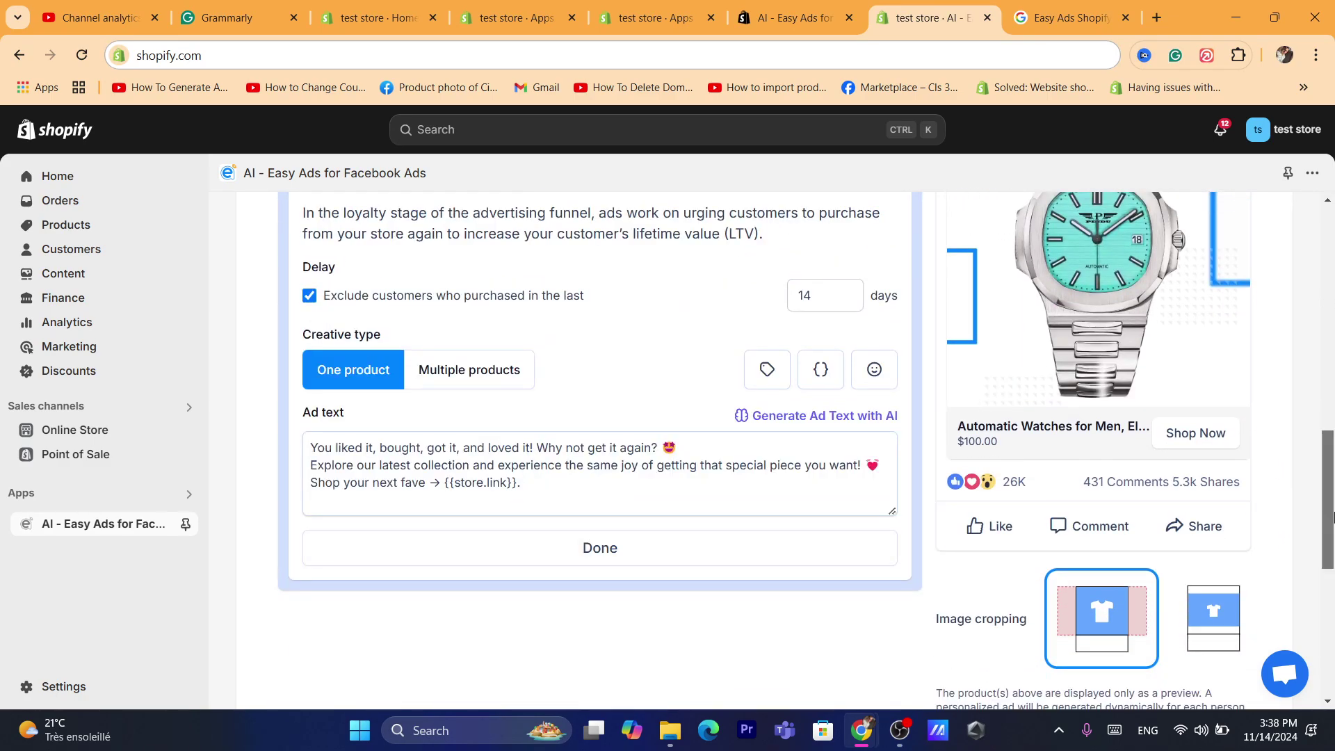
{"action": "scroll", "coordinate": [1323, 464], "scroll_direction": "up", "scroll_amount": 3}
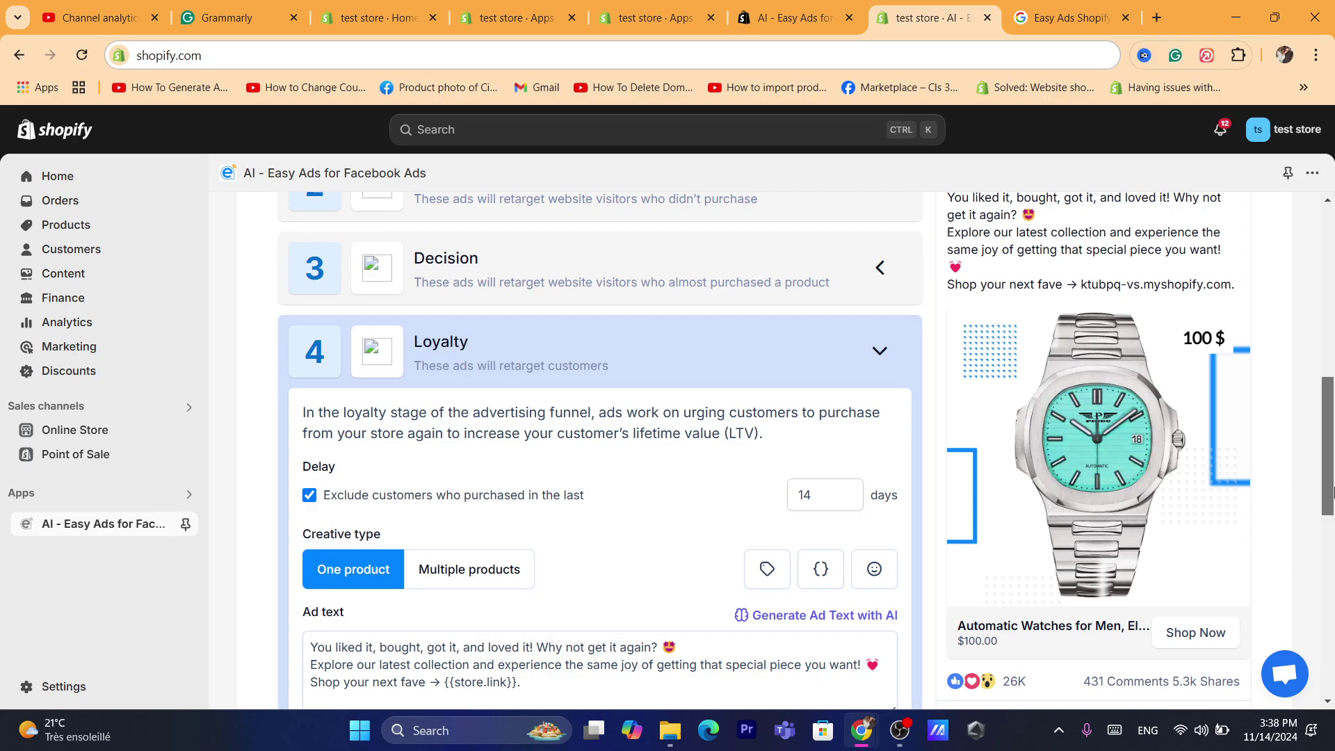
{"action": "scroll", "coordinate": [904, 317], "scroll_direction": "up", "scroll_amount": 2}
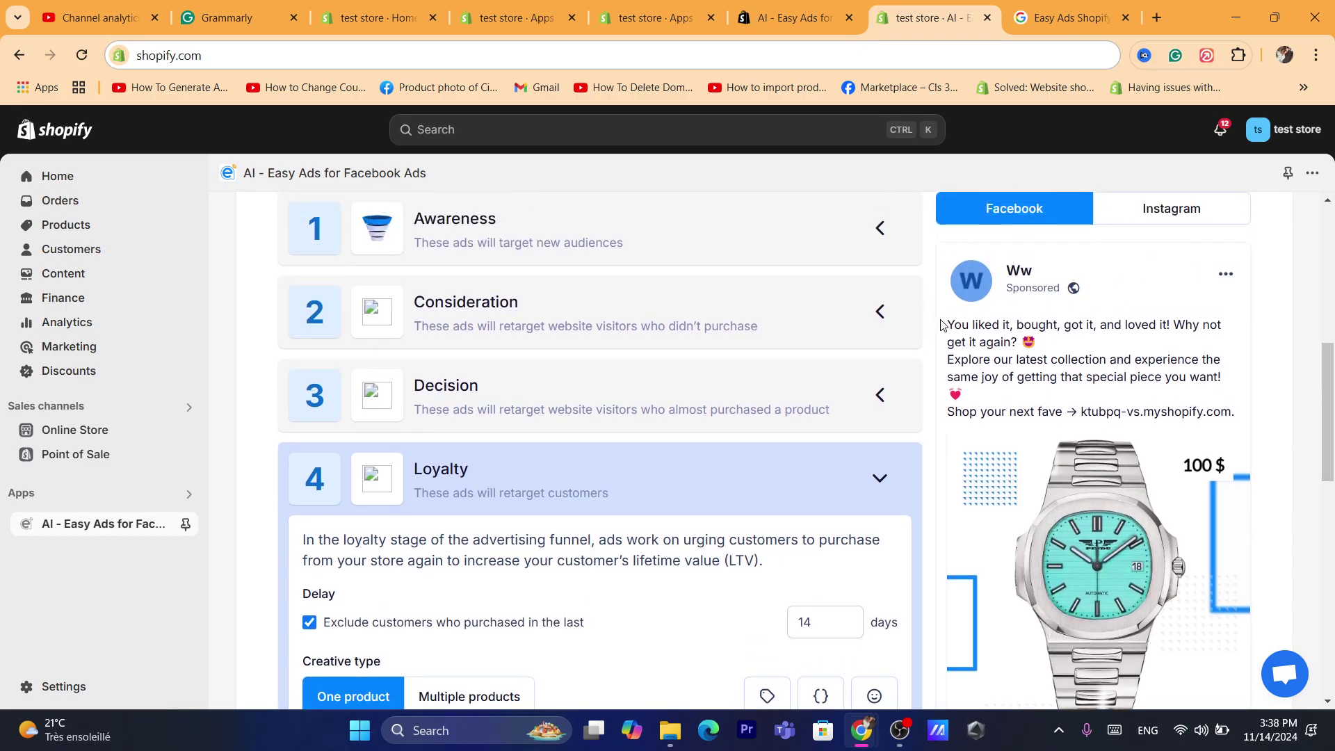
{"action": "left_click_drag", "start_coordinate": [944, 321], "coordinate": [1134, 321]}
{"action": "left_click", "coordinate": [1019, 339]}
{"action": "left_click", "coordinate": [1135, 320]}
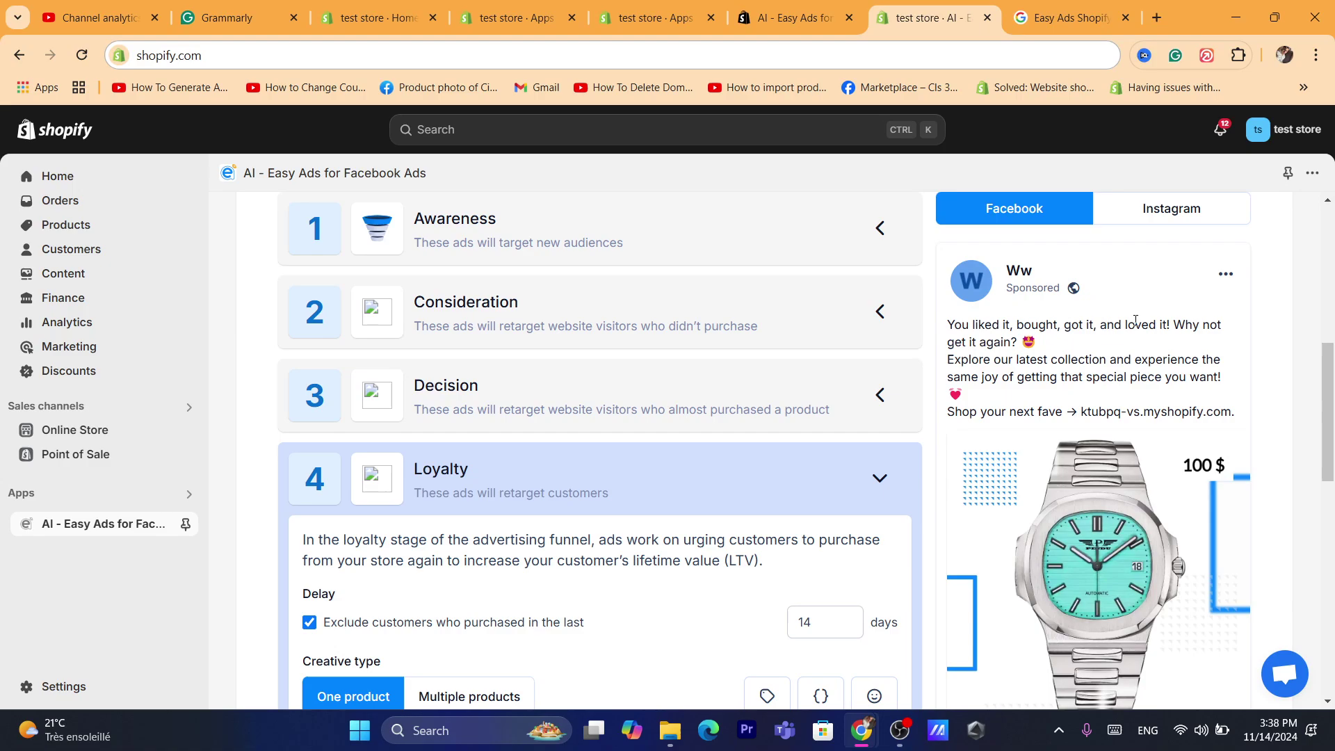
{"action": "triple_click", "coordinate": [995, 336]}
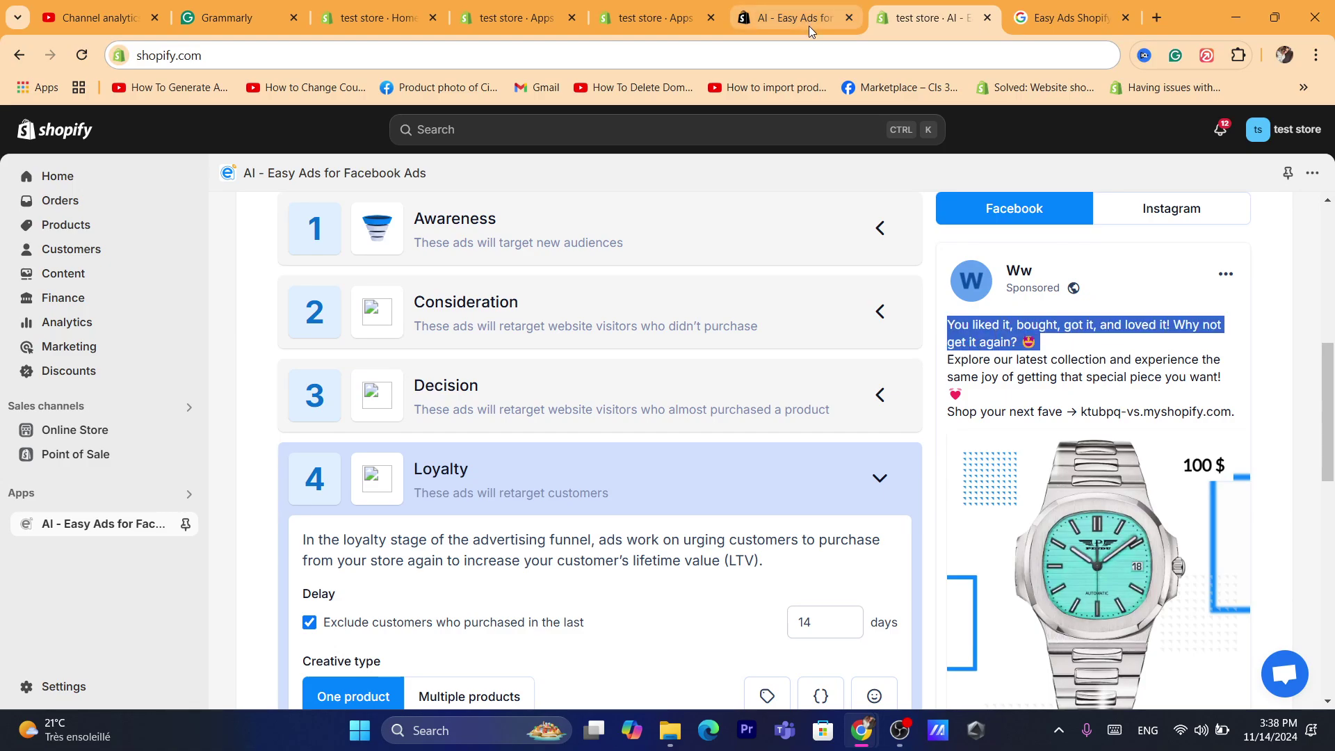
{"action": "left_click", "coordinate": [819, 61]}
{"action": "type", "text": "s"}
{"action": "left_click", "coordinate": [635, 520]}
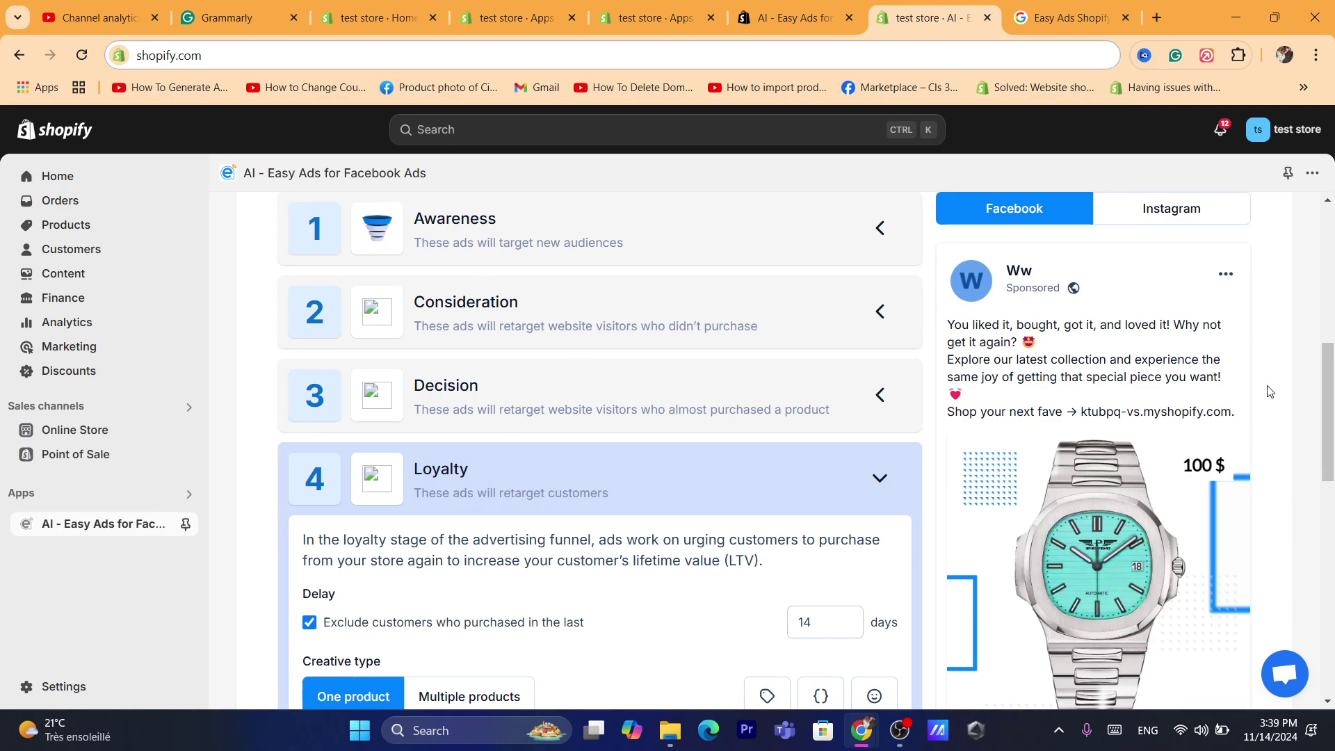
Reopen the Consideration stage and proceed from the funnel setup to the Launch stage
{"action": "scroll", "coordinate": [482, 479], "scroll_direction": "up", "scroll_amount": 2}
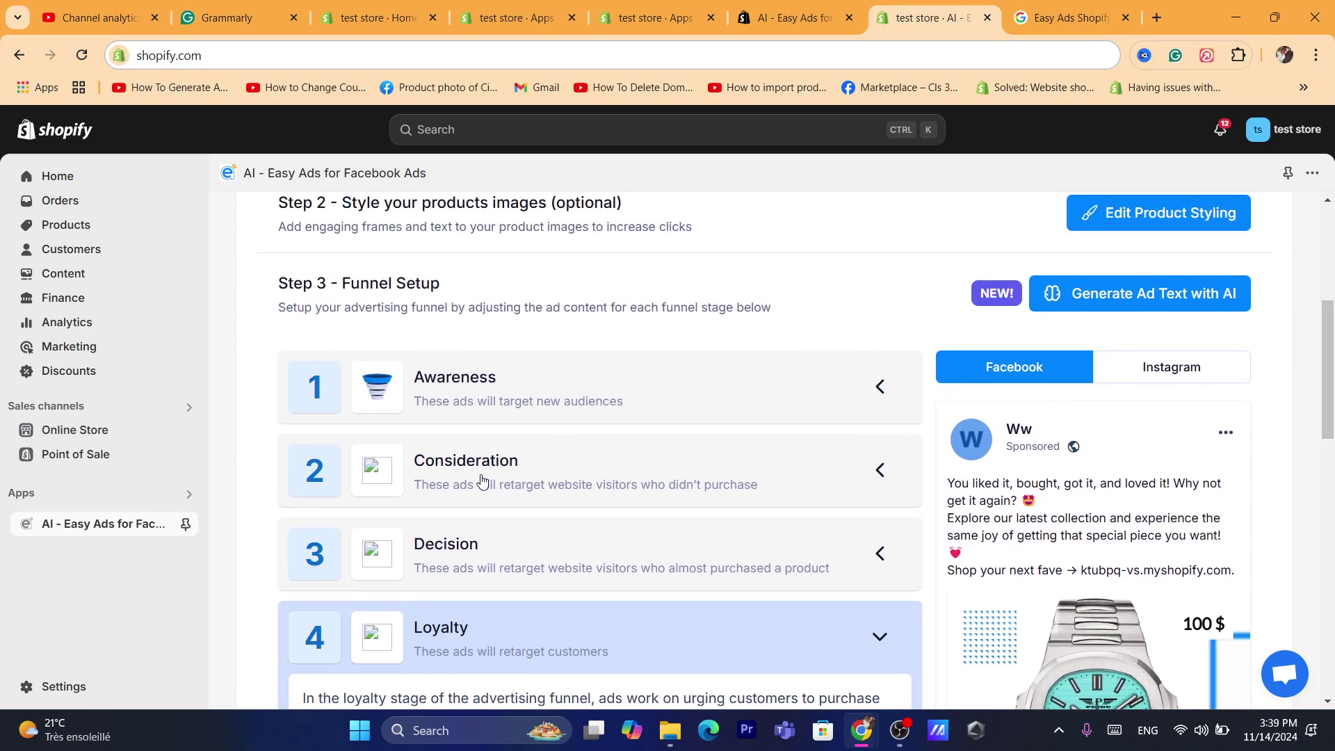
{"action": "left_click", "coordinate": [447, 486]}
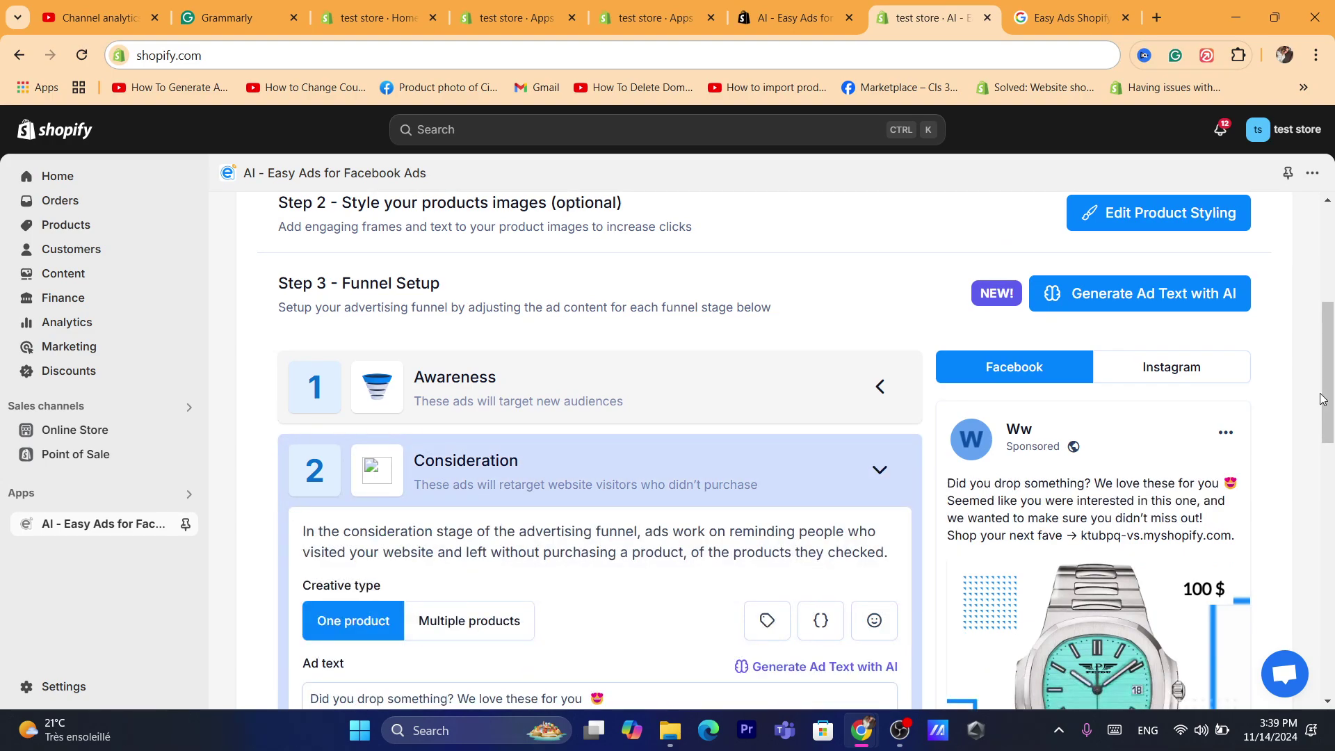
{"action": "left_click_drag", "start_coordinate": [1322, 398], "coordinate": [1332, 567]}
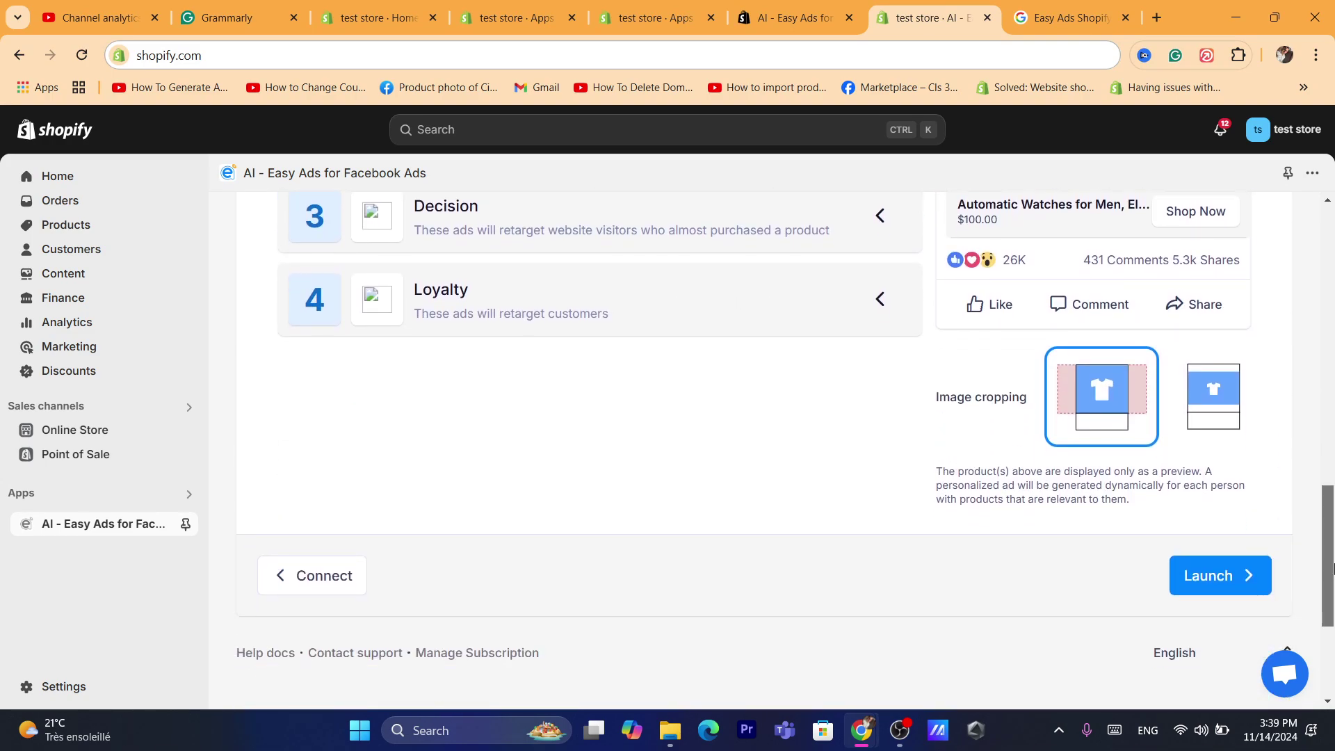
{"action": "left_click", "coordinate": [1234, 580]}
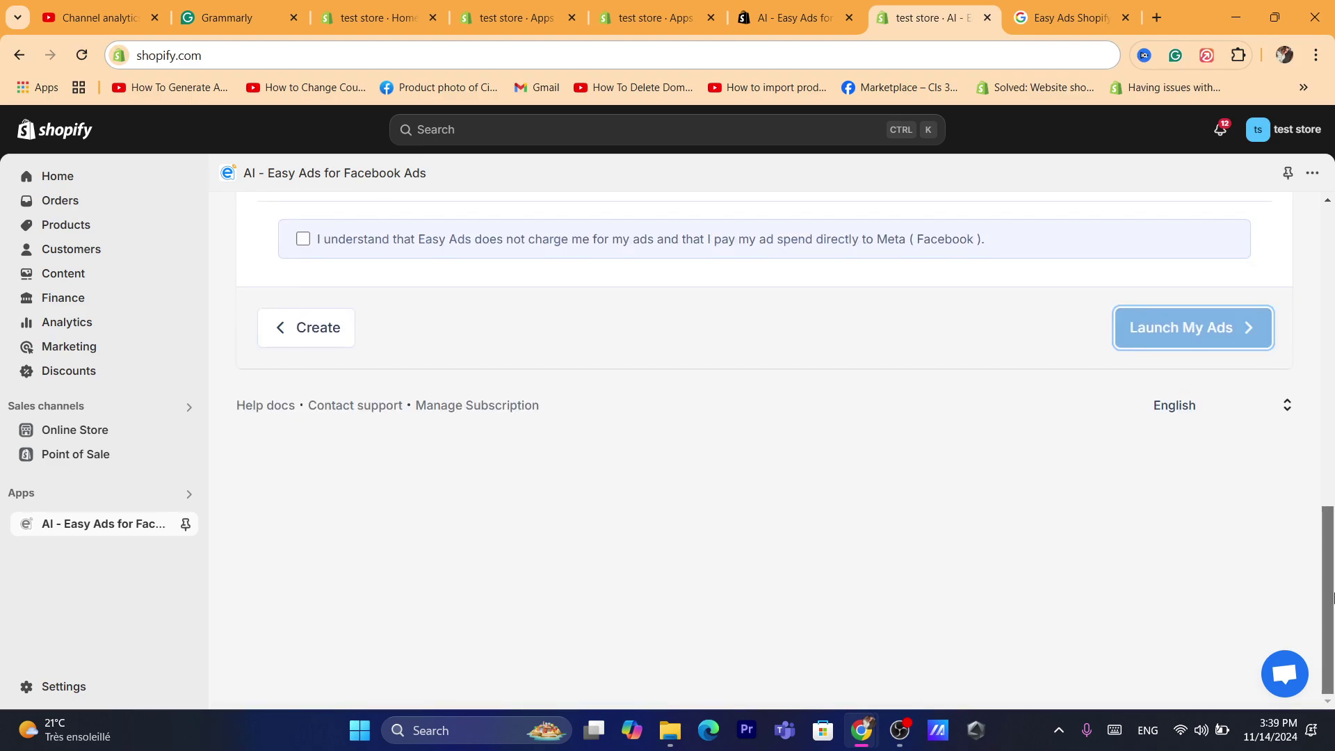
Set the target audience's age range from 18 to 40 in Audience Targeting
{"action": "left_click_drag", "start_coordinate": [1329, 596], "coordinate": [1331, 315]}
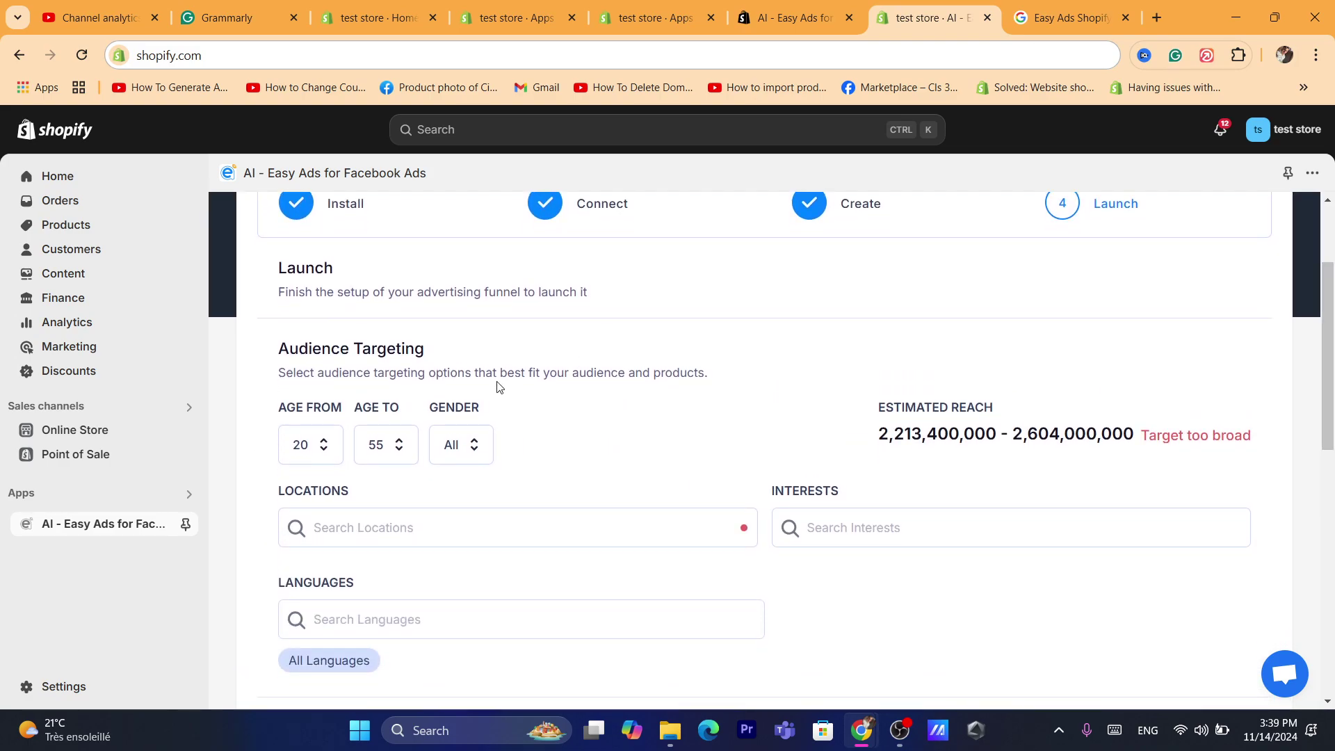
{"action": "triple_click", "coordinate": [449, 374]}
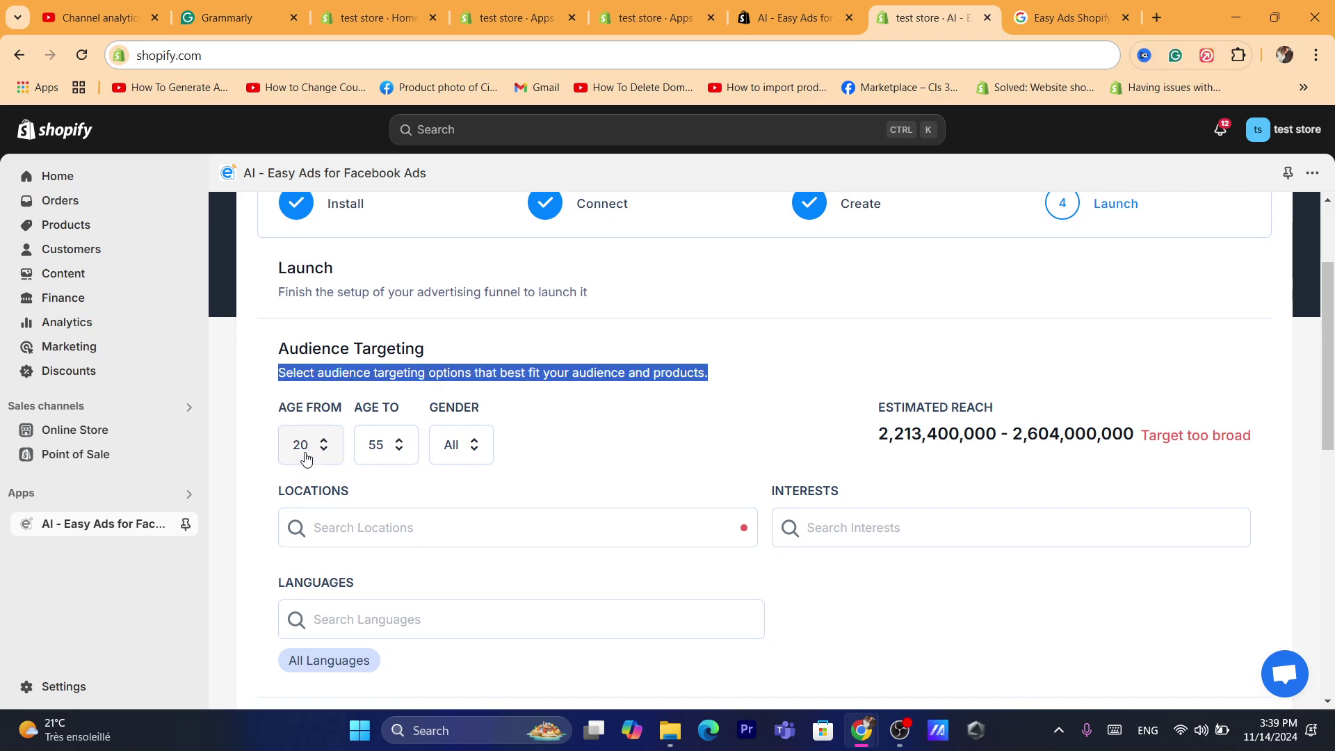
{"action": "left_click", "coordinate": [305, 459]}
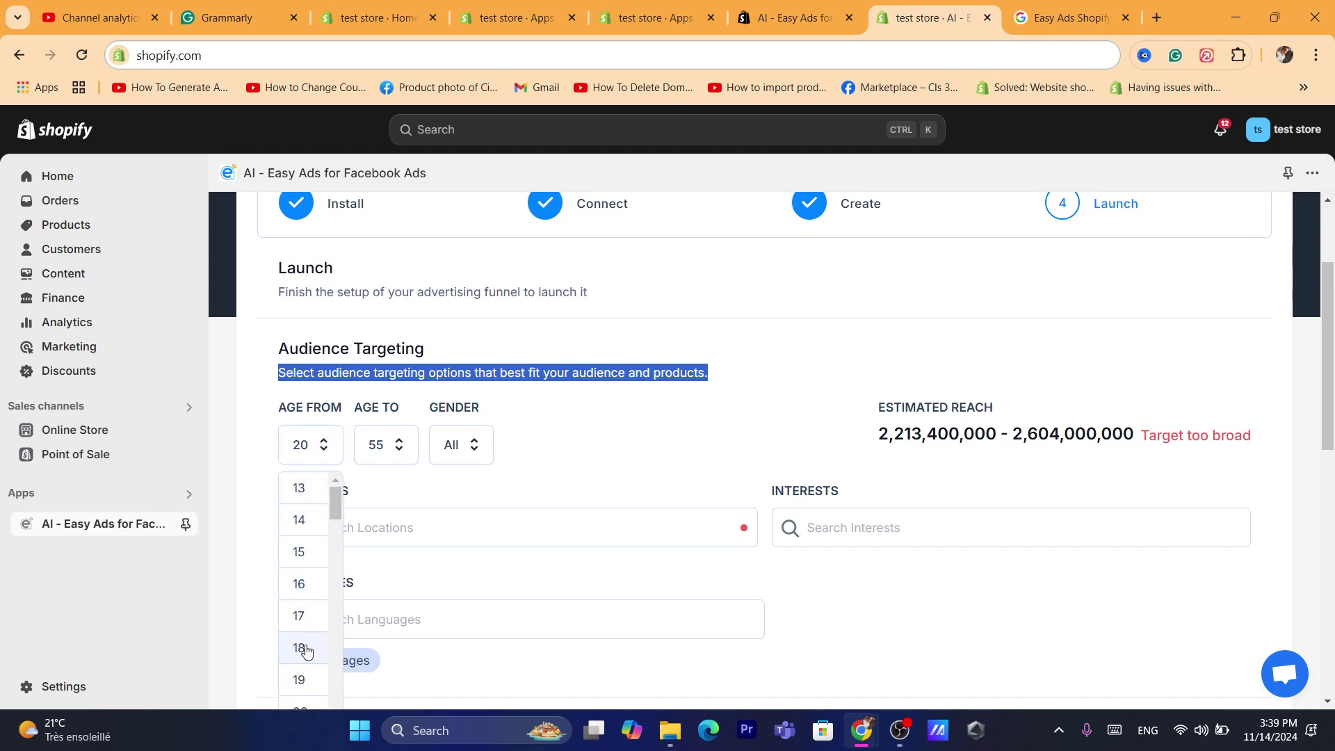
{"action": "left_click", "coordinate": [306, 648]}
{"action": "left_click", "coordinate": [374, 443]}
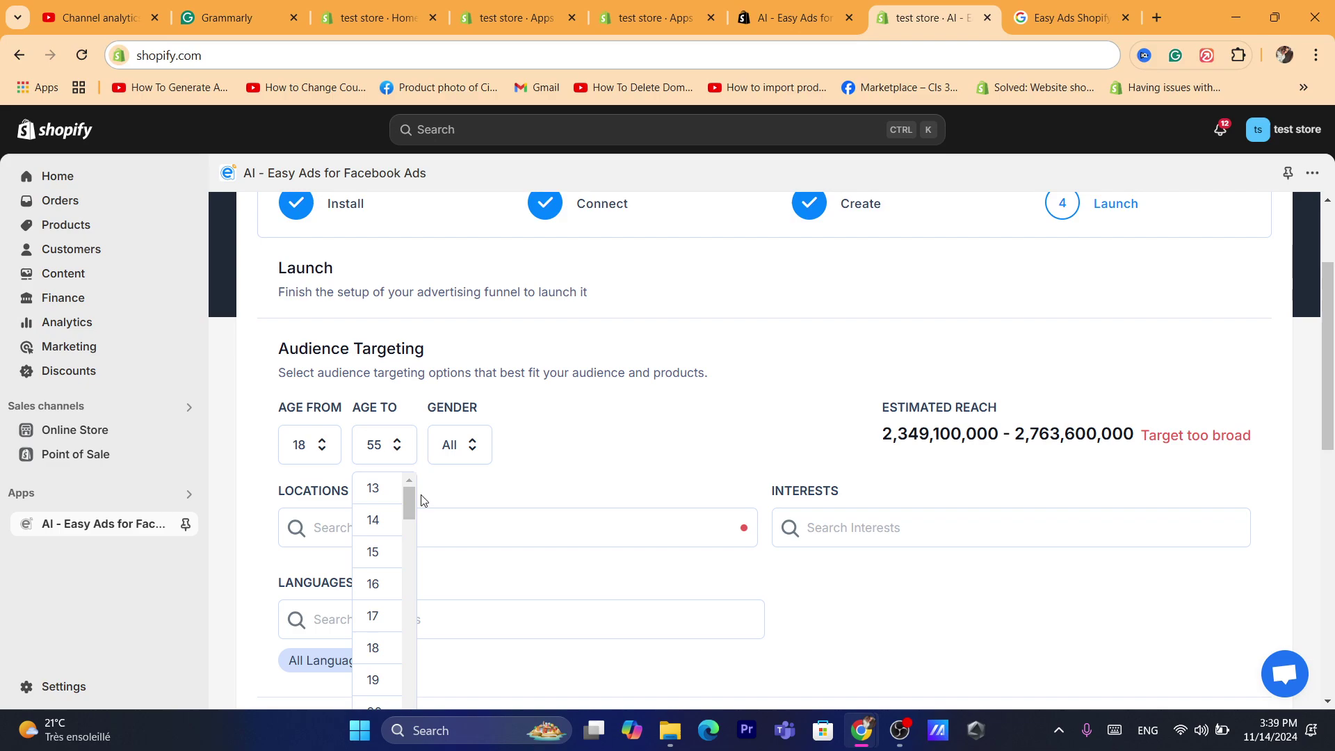
{"action": "left_click_drag", "start_coordinate": [415, 511], "coordinate": [393, 613]}
{"action": "left_click", "coordinate": [393, 613]}
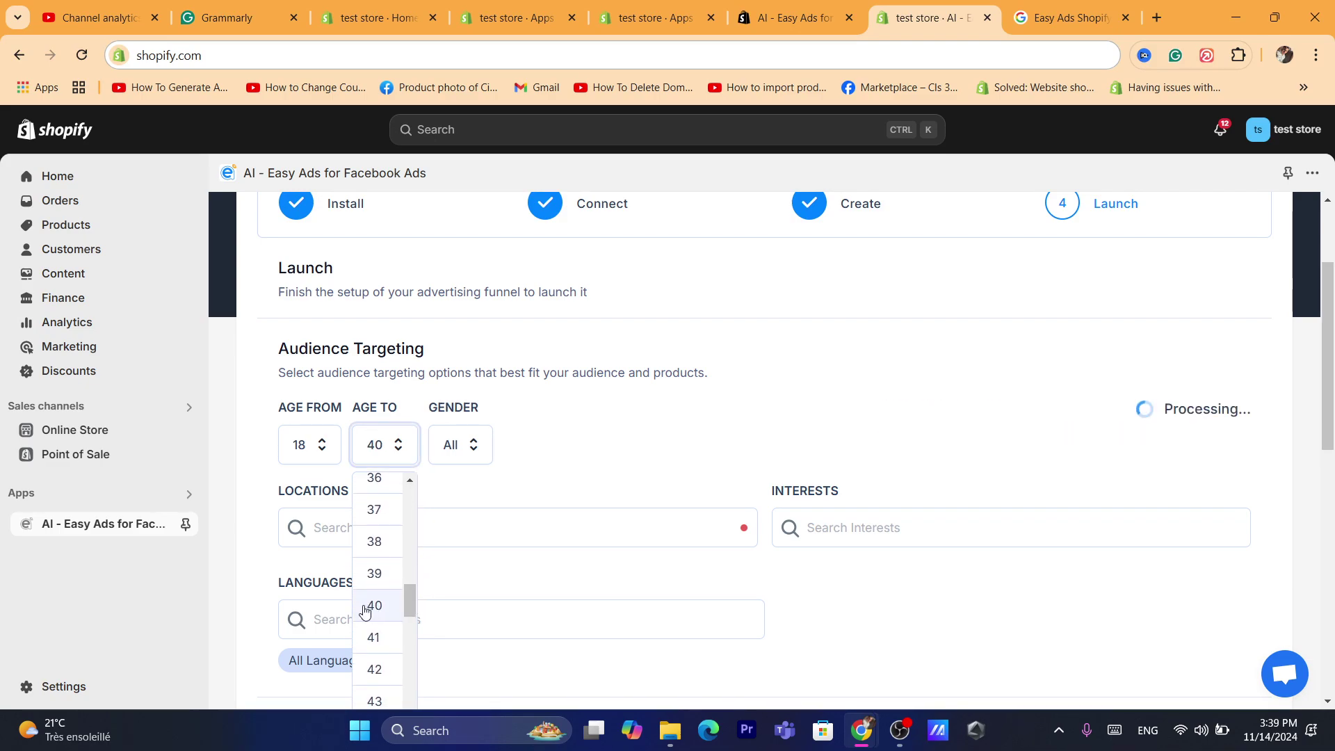
Try limiting the target audience's gender to Male and return it to All
{"action": "left_click", "coordinate": [448, 453]}
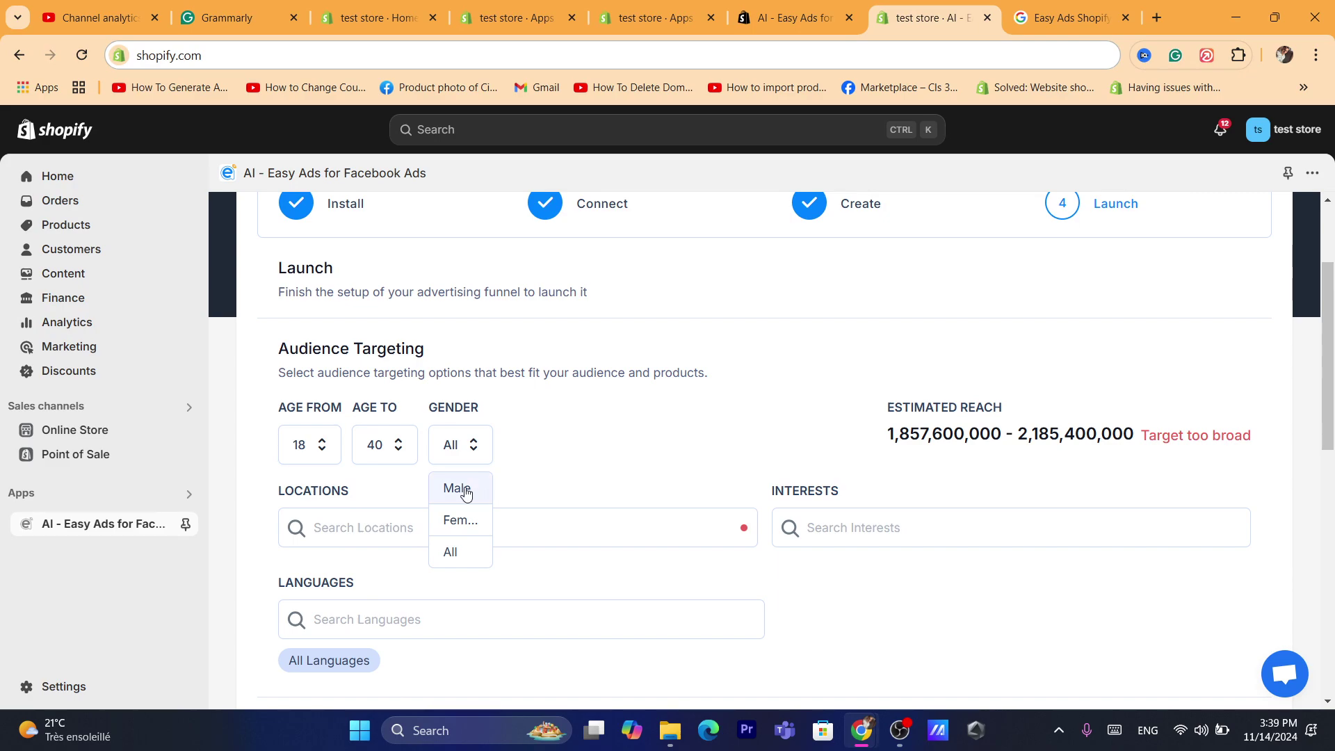
{"action": "left_click", "coordinate": [465, 492]}
{"action": "left_click", "coordinate": [453, 443]}
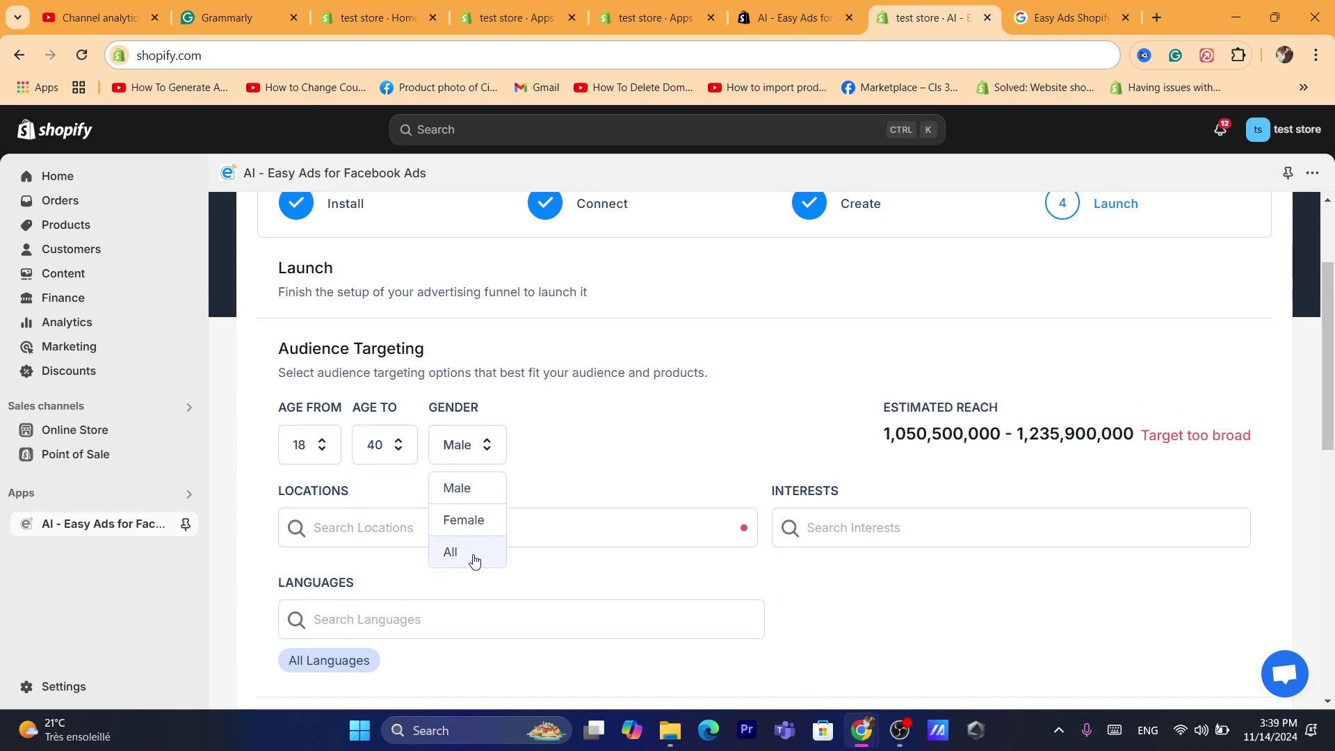
{"action": "left_click", "coordinate": [473, 556]}
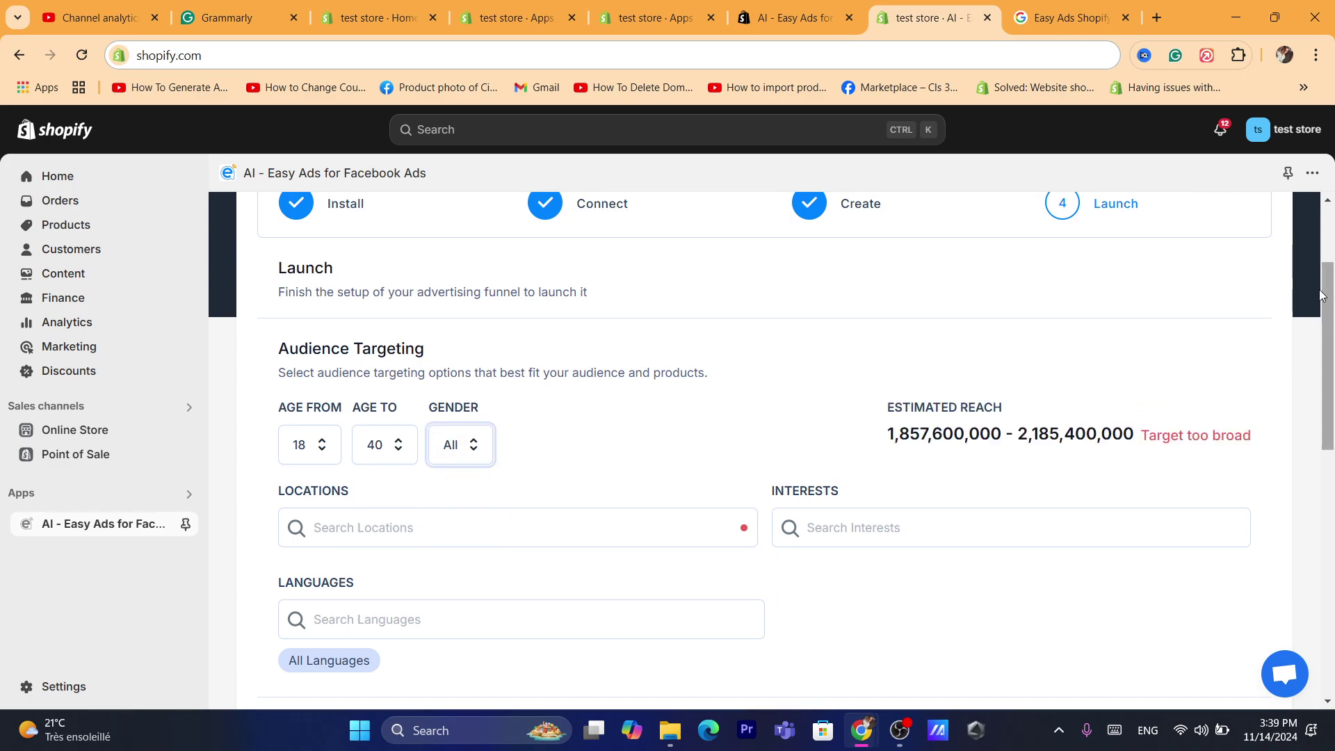
{"action": "scroll", "coordinate": [1325, 292], "scroll_direction": "down", "scroll_amount": 1}
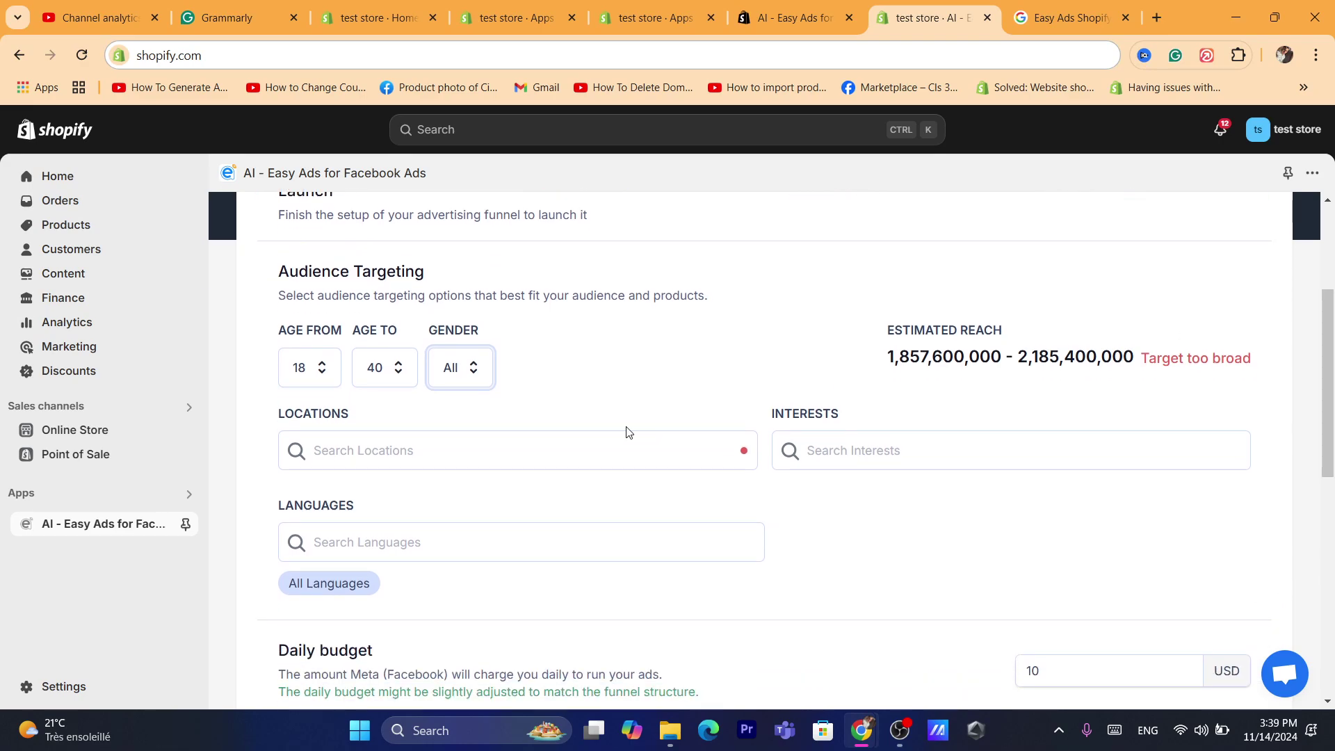
Add Australia as a target location in Audience Targeting
{"action": "left_click", "coordinate": [412, 447]}
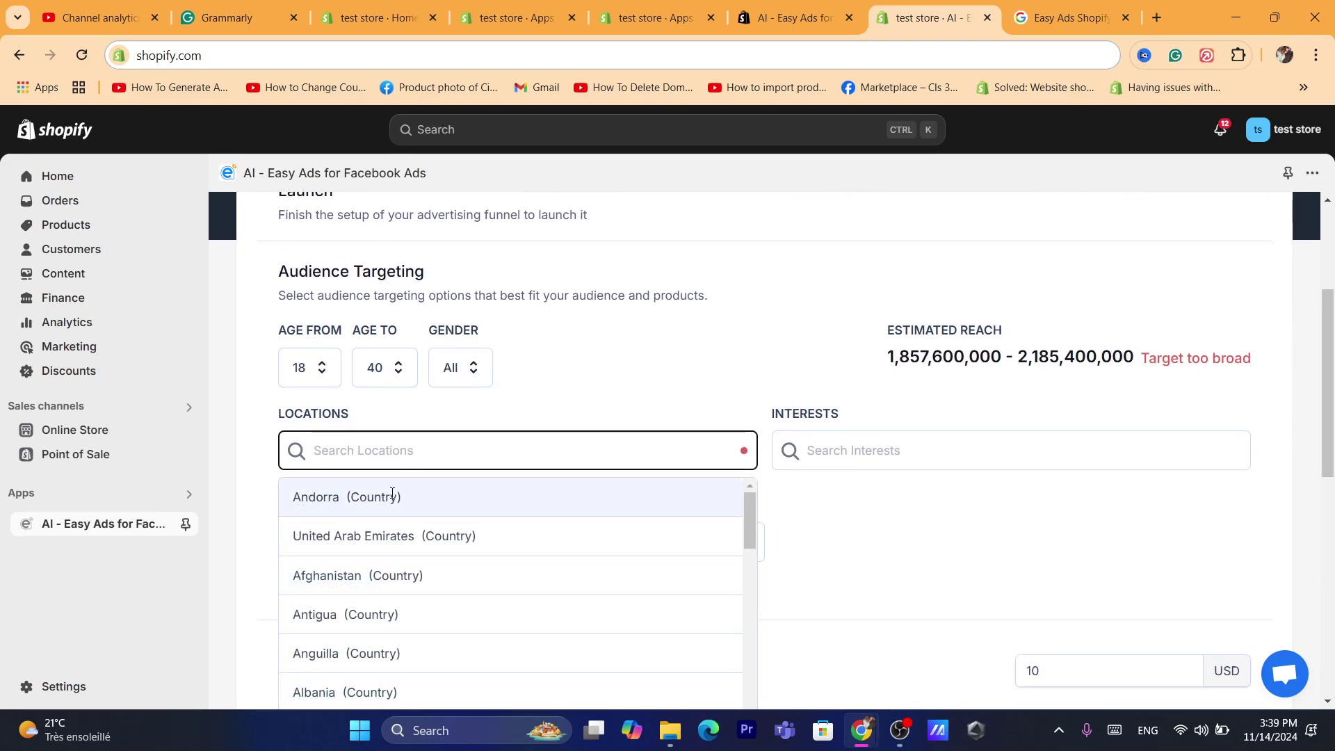
{"action": "left_click_drag", "start_coordinate": [750, 519], "coordinate": [751, 629]}
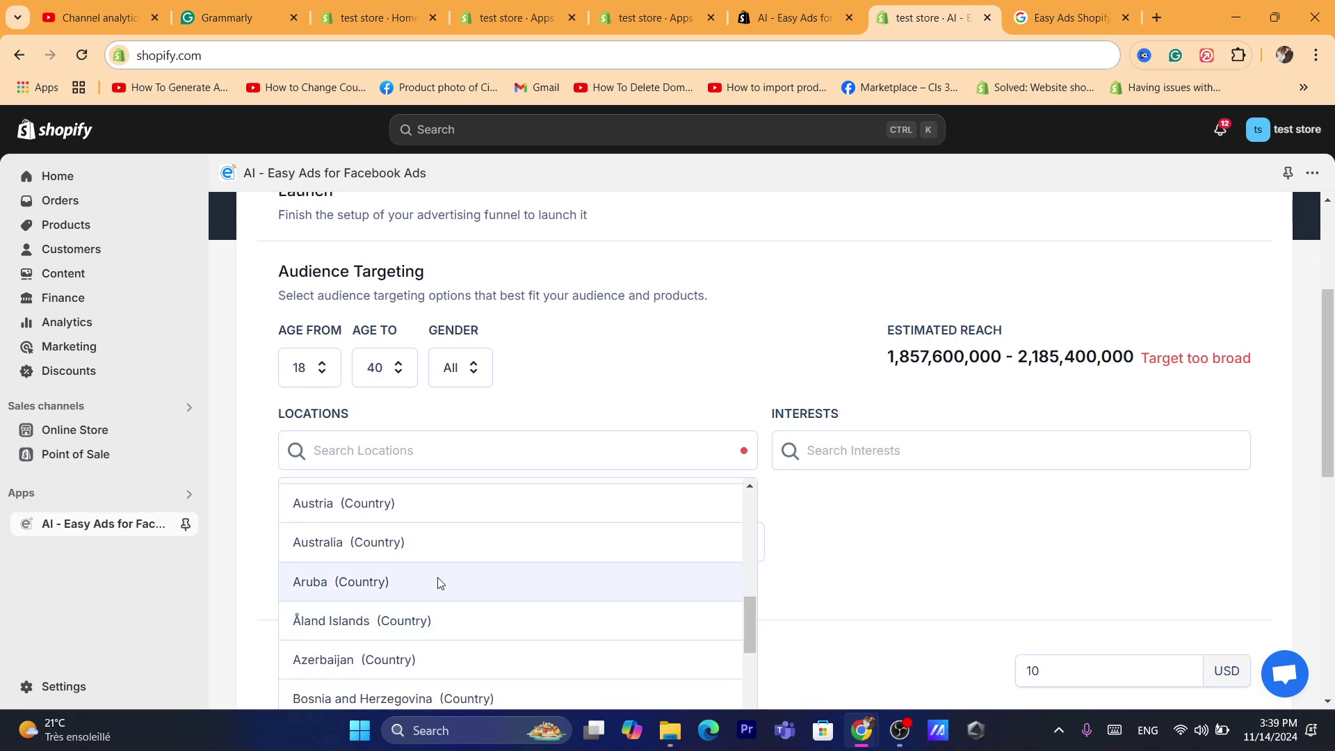
{"action": "left_click", "coordinate": [386, 546]}
Look through the list of further countries offered as target locations
{"action": "left_click", "coordinate": [393, 449]}
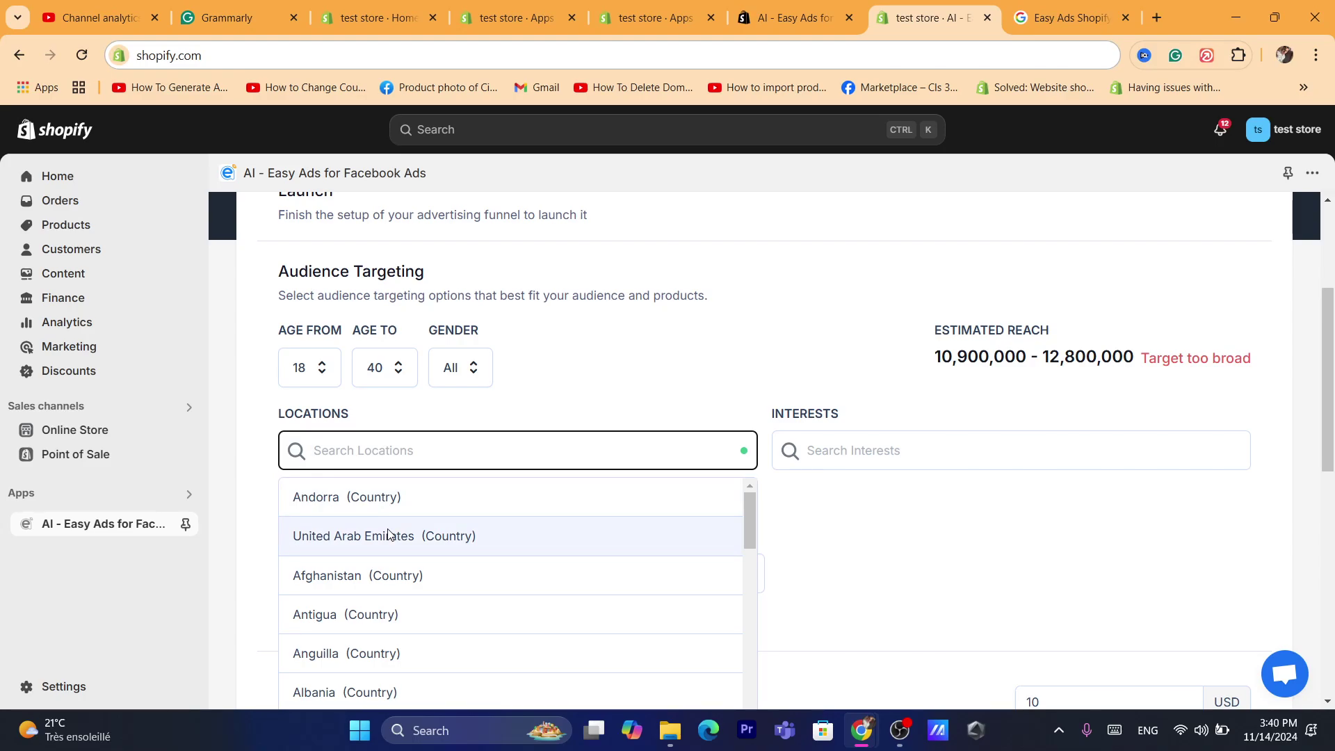
{"action": "left_click_drag", "start_coordinate": [749, 502], "coordinate": [747, 706]}
{"action": "scroll", "coordinate": [730, 487], "scroll_direction": "down", "scroll_amount": 2}
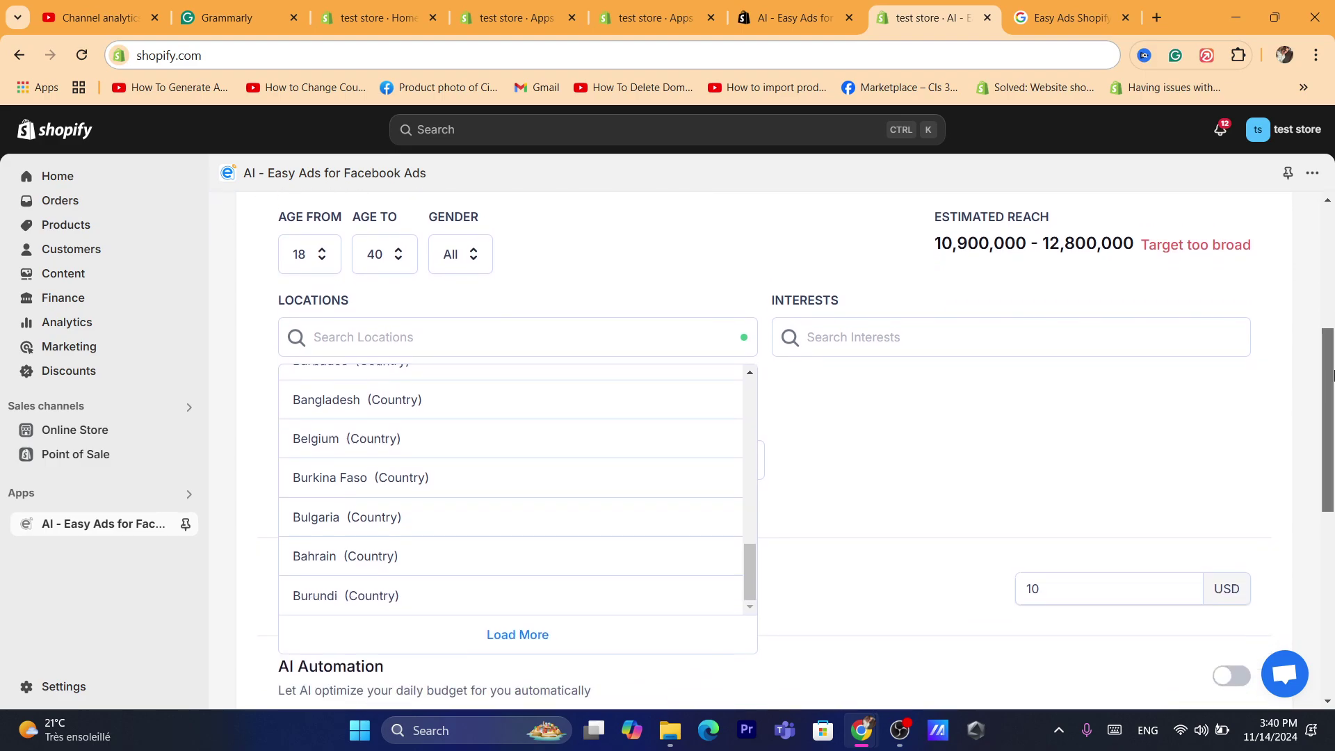
{"action": "left_click_drag", "start_coordinate": [751, 557], "coordinate": [745, 456]}
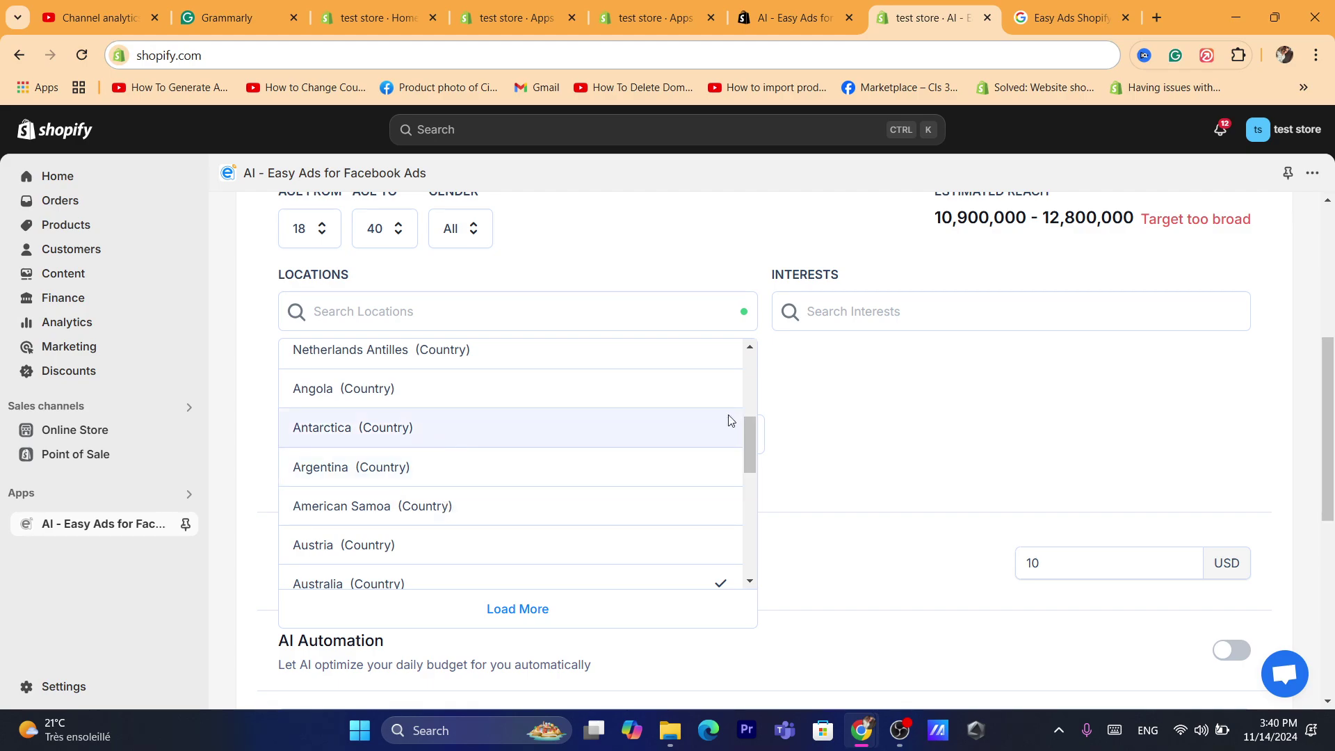
{"action": "left_click_drag", "start_coordinate": [746, 432], "coordinate": [747, 344]}
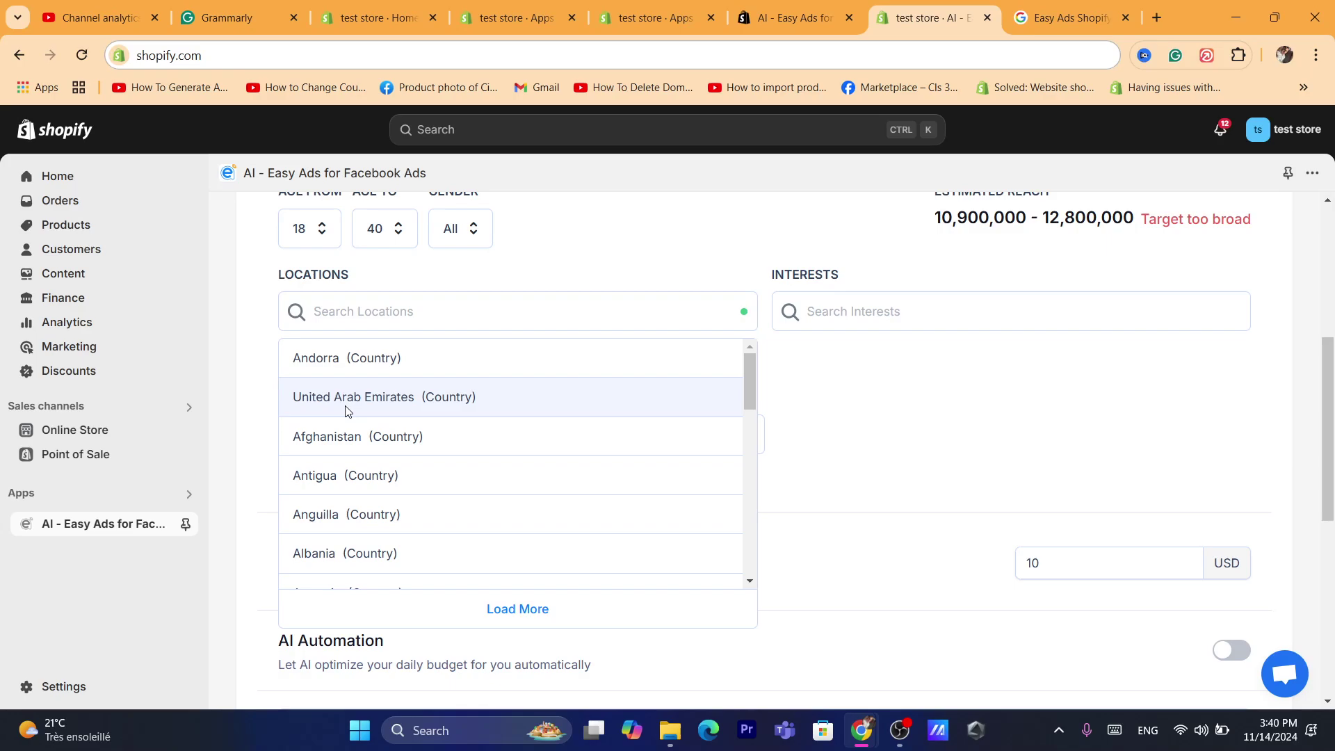
{"action": "left_click", "coordinate": [506, 298]}
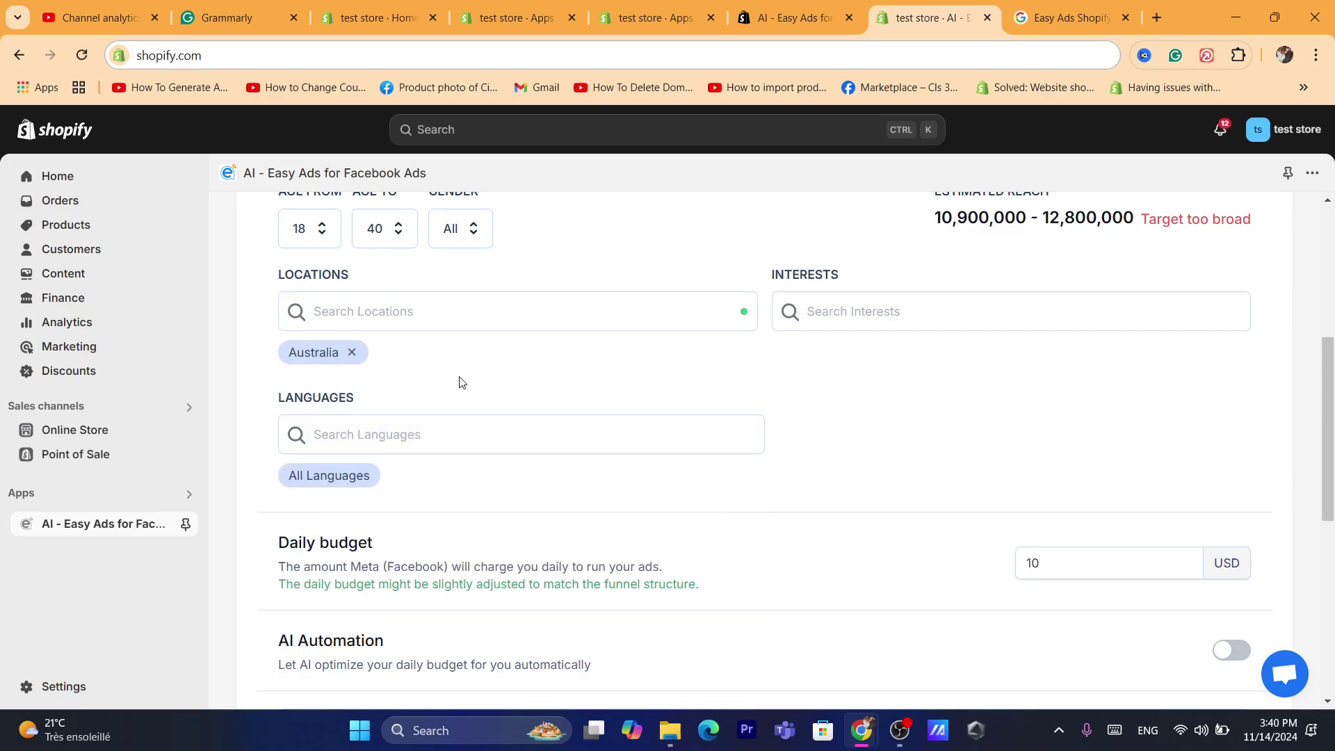
Add English (US) and French (France) as the target audience's languages
{"action": "left_click", "coordinate": [384, 438]}
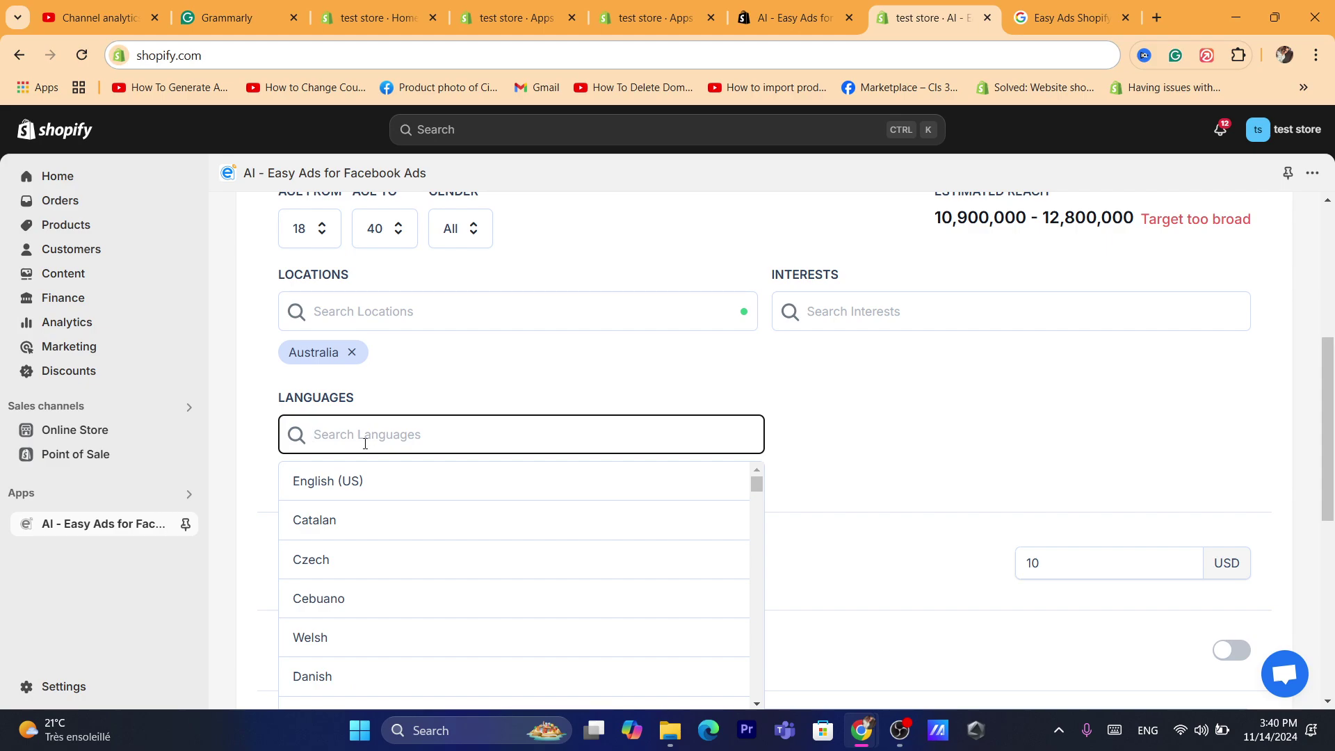
{"action": "type", "text": "e"}
{"action": "left_click", "coordinate": [366, 480]}
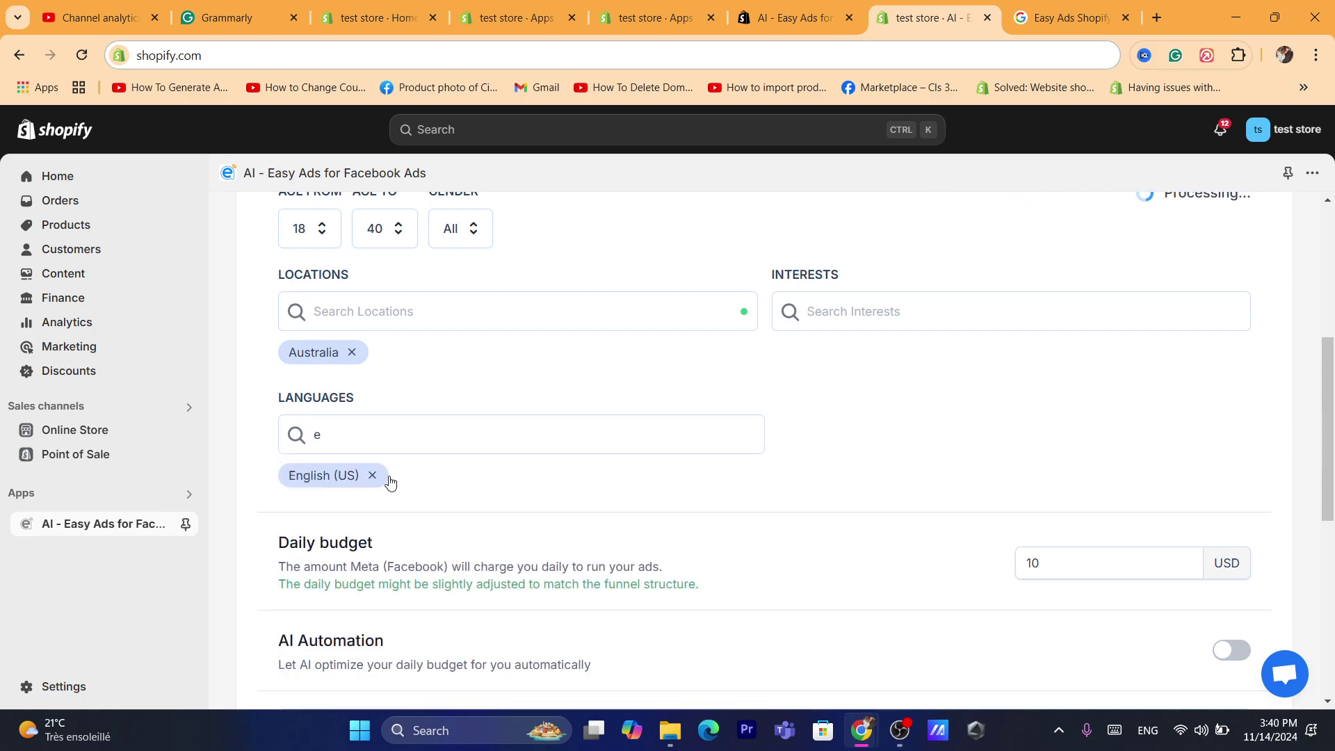
{"action": "left_click", "coordinate": [368, 416]}
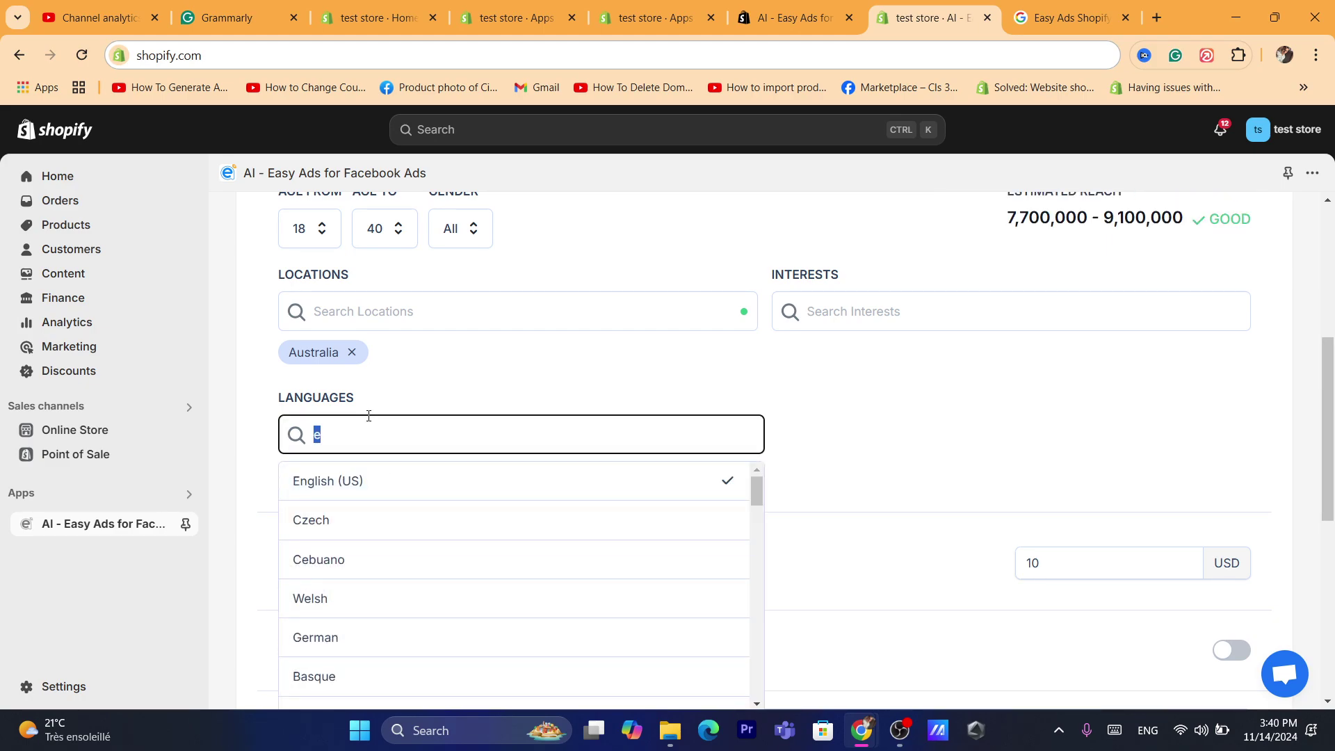
{"action": "key", "text": "BackSpace"}
{"action": "type", "text": "french"}
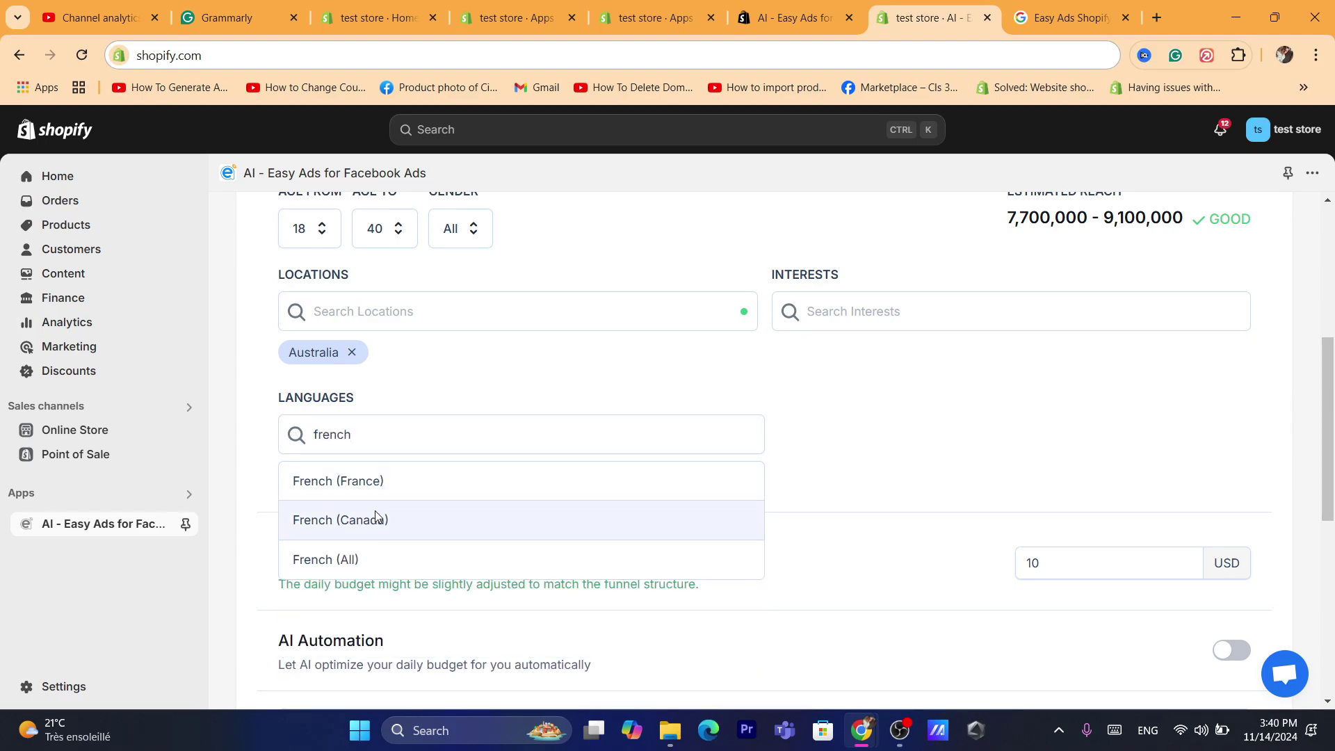
{"action": "left_click", "coordinate": [375, 480]}
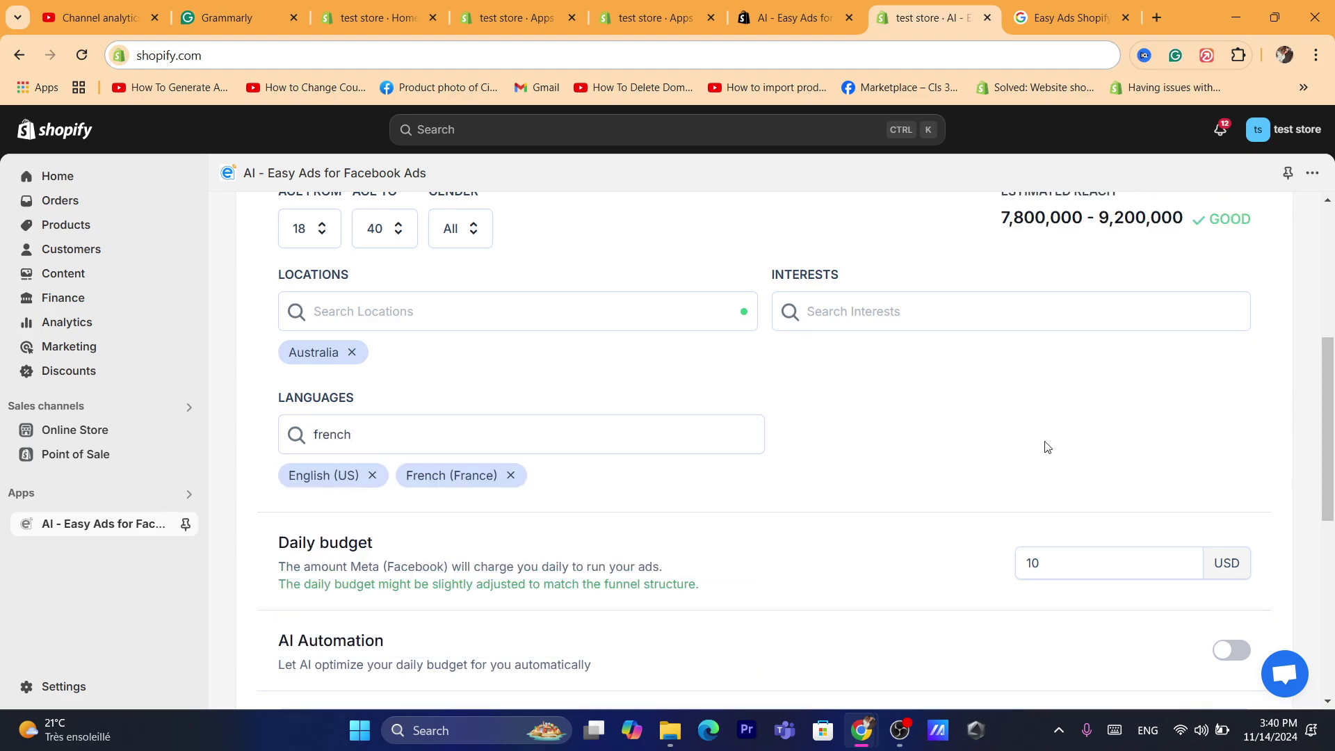
Search the audience interests for "watch" and add Watch (accessories) and Smartwatch (consumer electronics)
{"action": "scroll", "coordinate": [1042, 445], "scroll_direction": "up", "scroll_amount": 1}
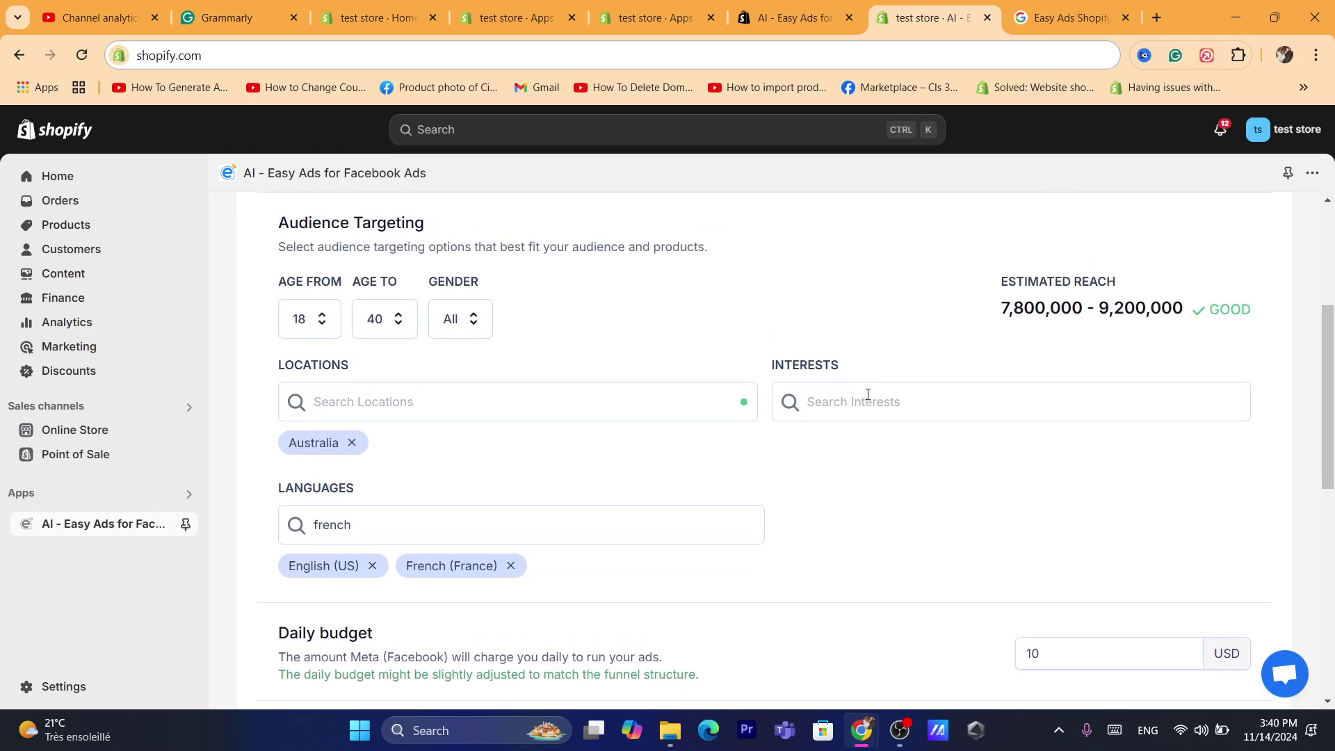
{"action": "left_click", "coordinate": [839, 407]}
{"action": "left_click_drag", "start_coordinate": [1329, 423], "coordinate": [1330, 407]}
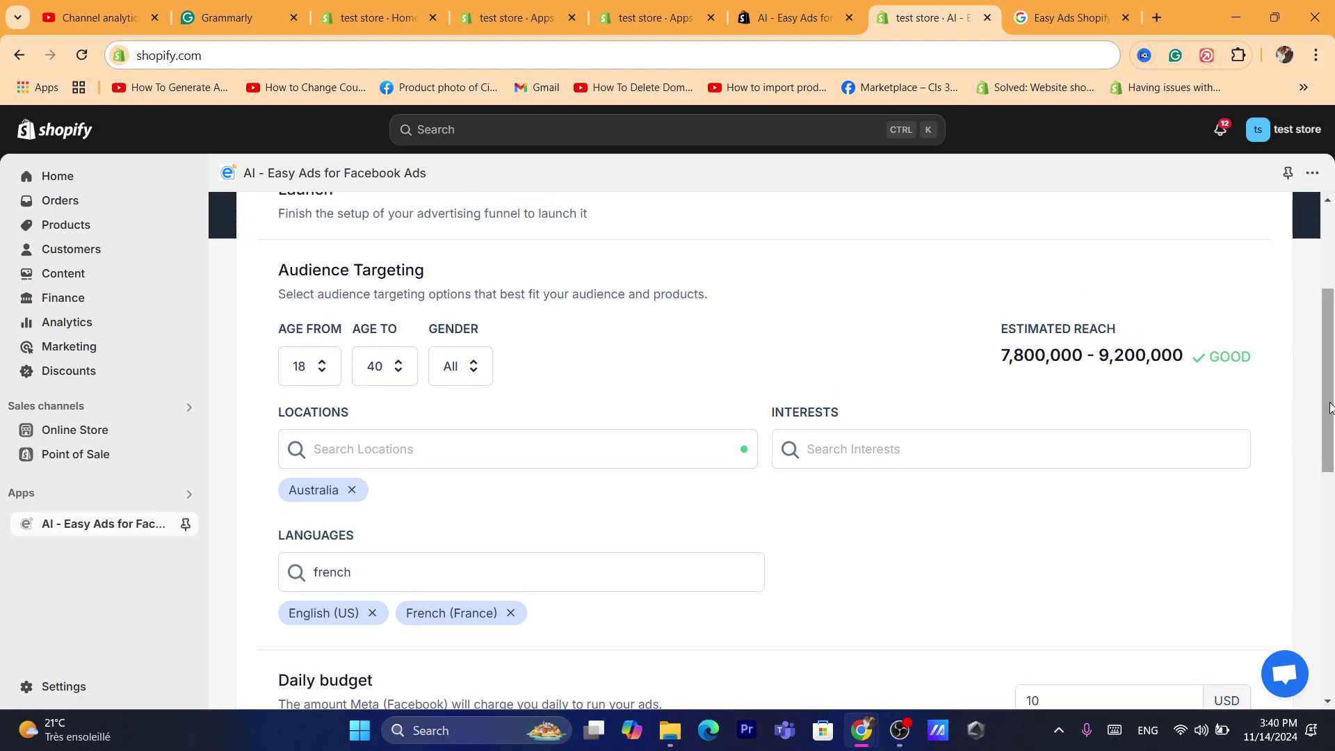
{"action": "left_click", "coordinate": [854, 450]}
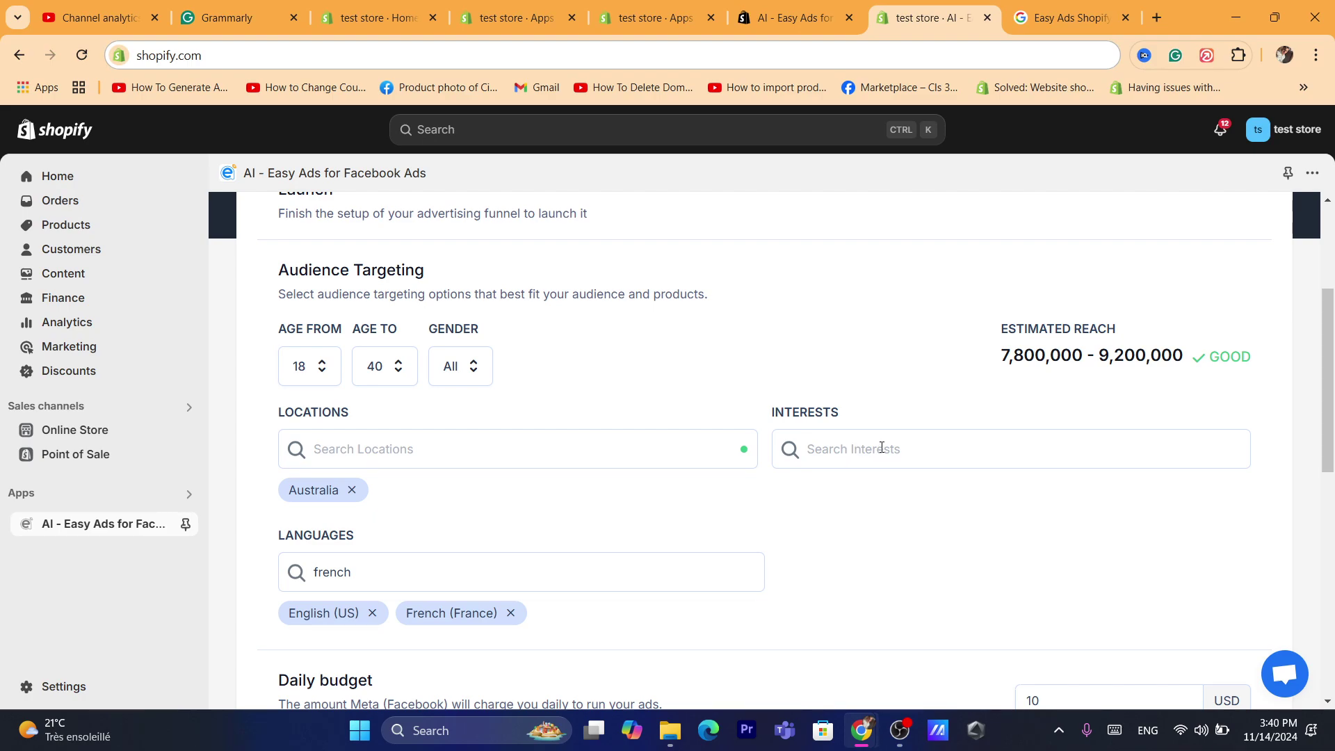
{"action": "left_click_drag", "start_coordinate": [1333, 486], "coordinate": [1330, 416]}
{"action": "left_click", "coordinate": [838, 372]}
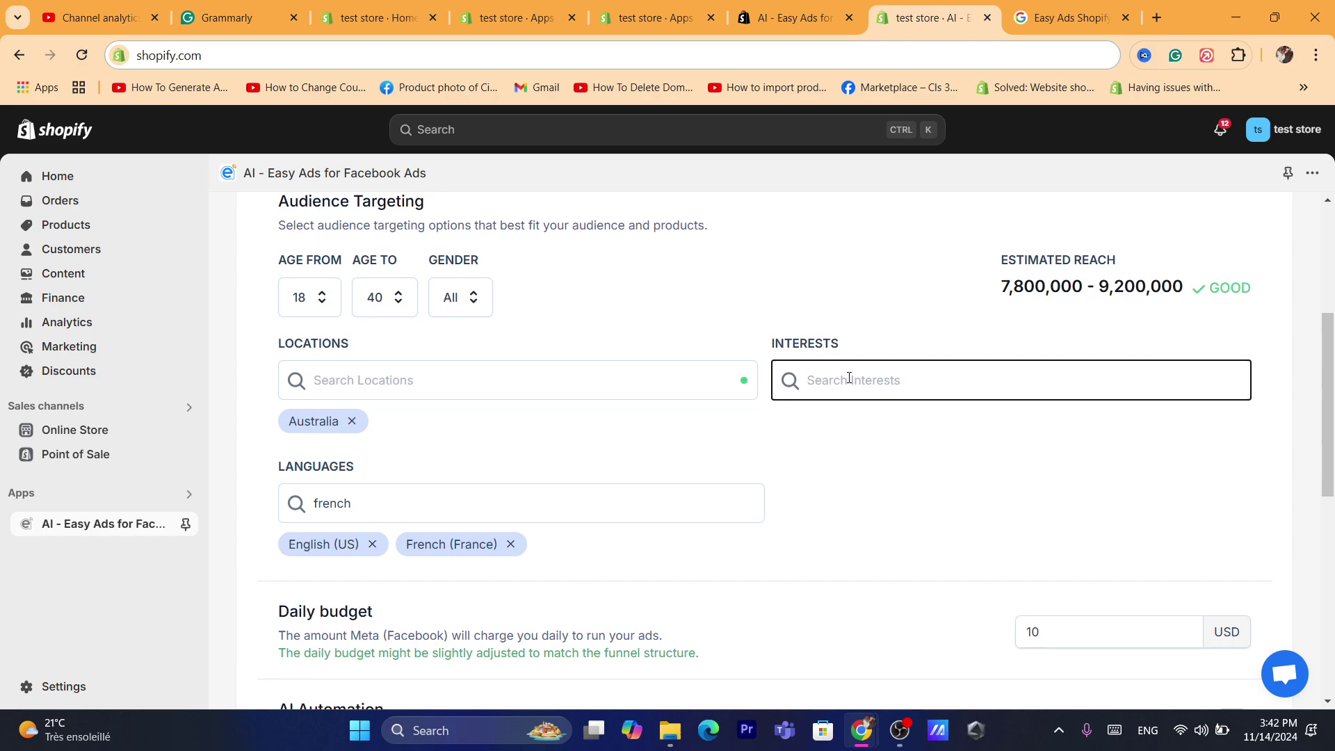
{"action": "type", "text": "watch"}
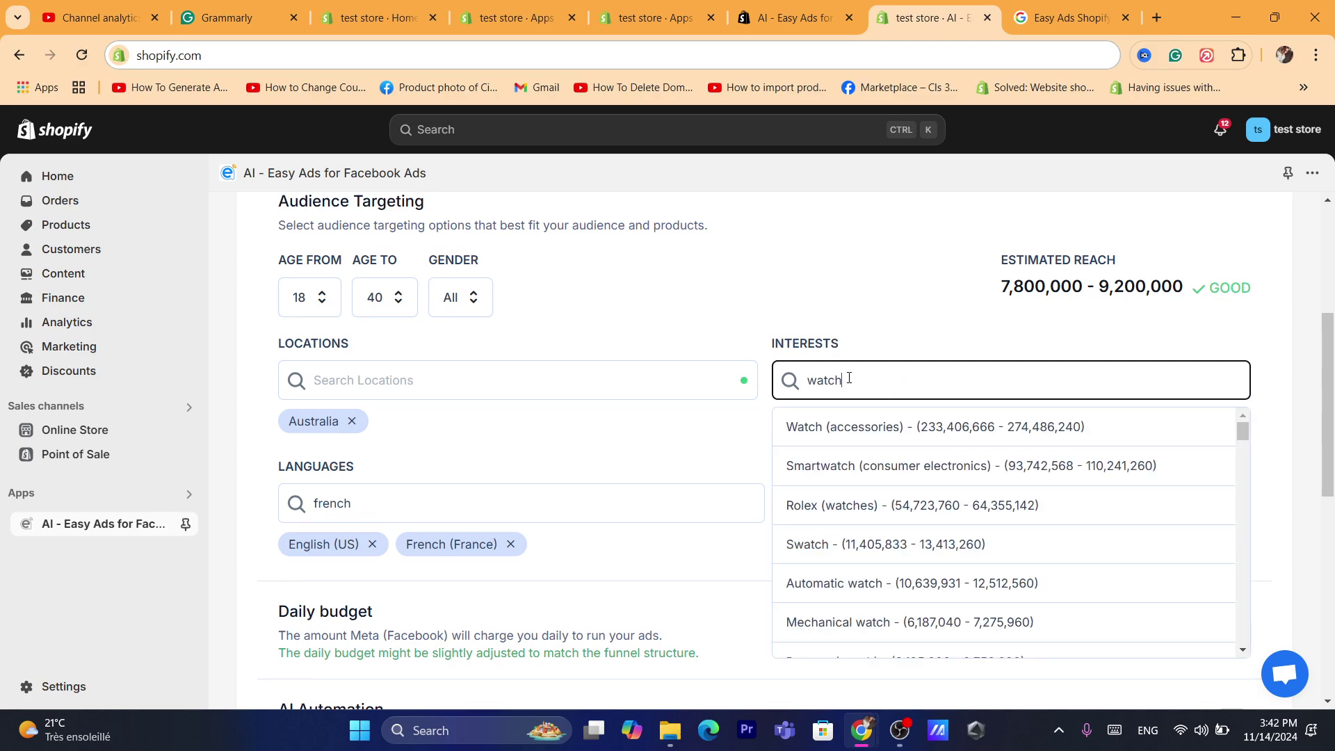
{"action": "left_click", "coordinate": [866, 444]}
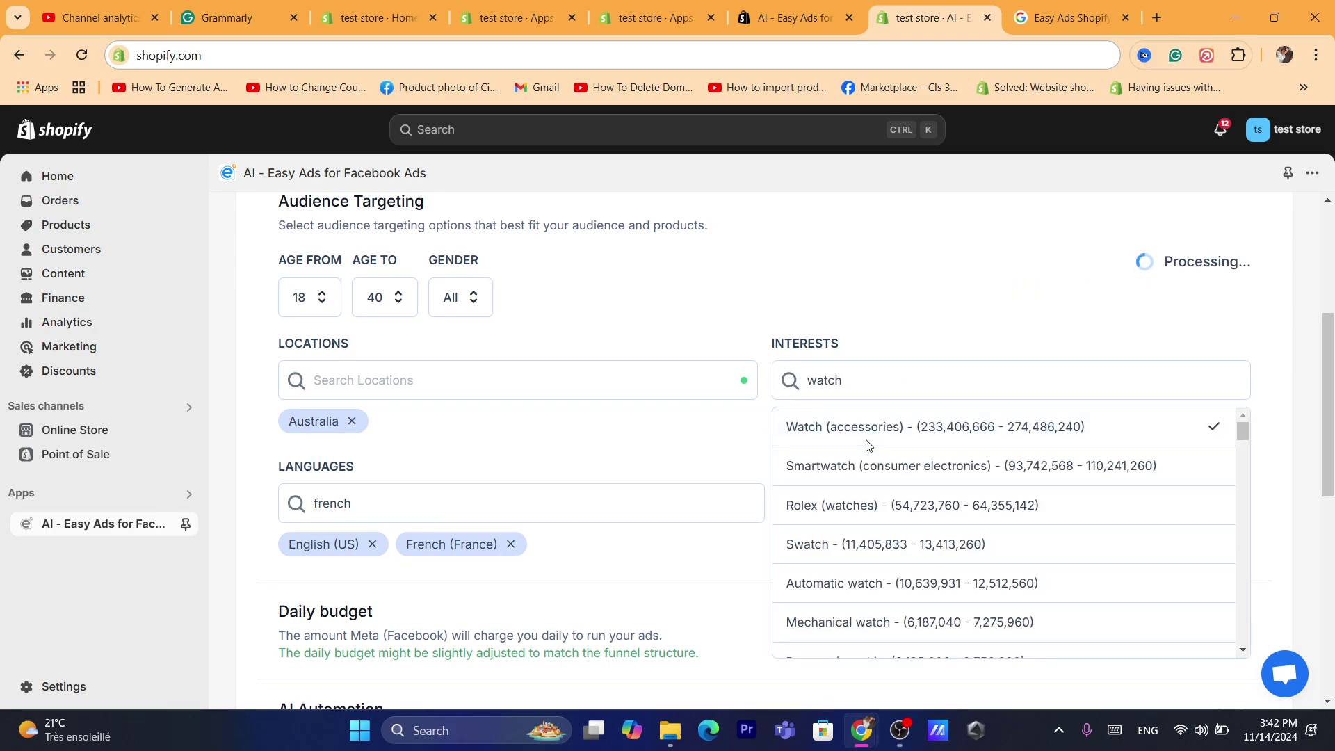
{"action": "double_click", "coordinate": [859, 389]}
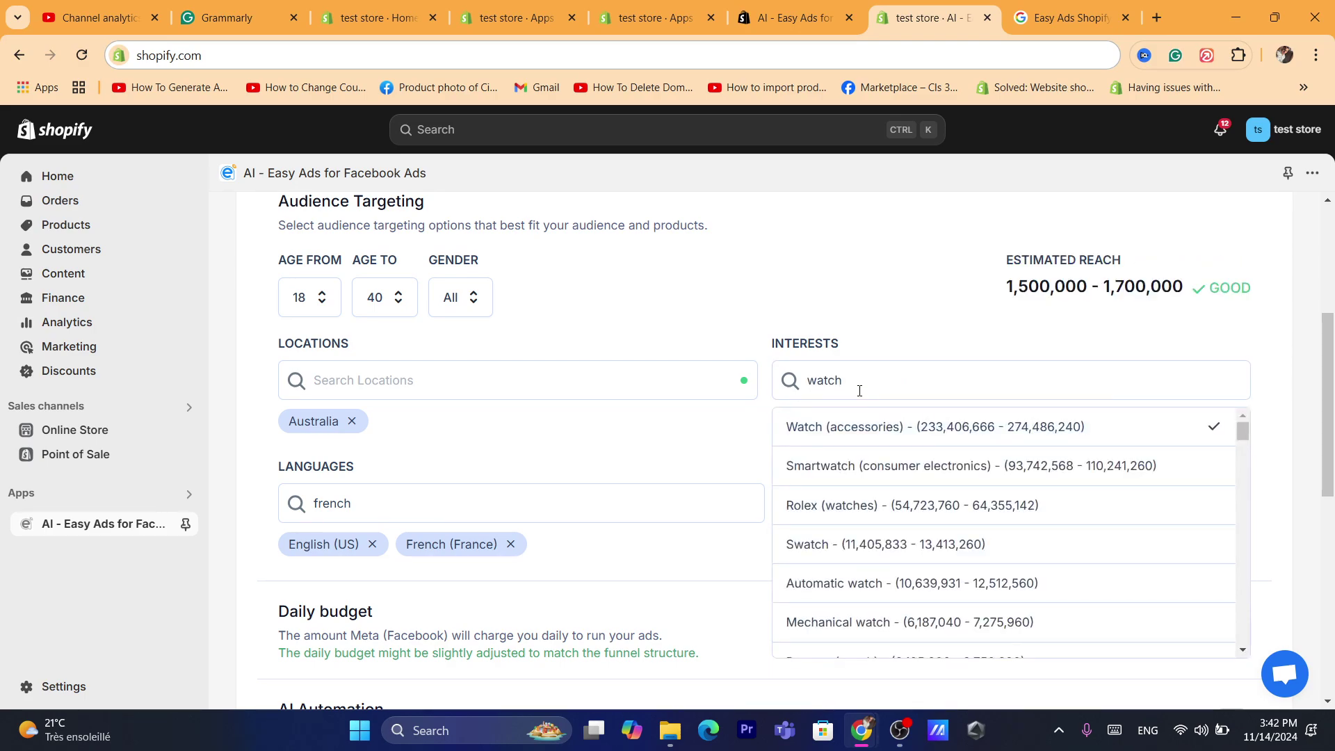
{"action": "left_click", "coordinate": [831, 466]}
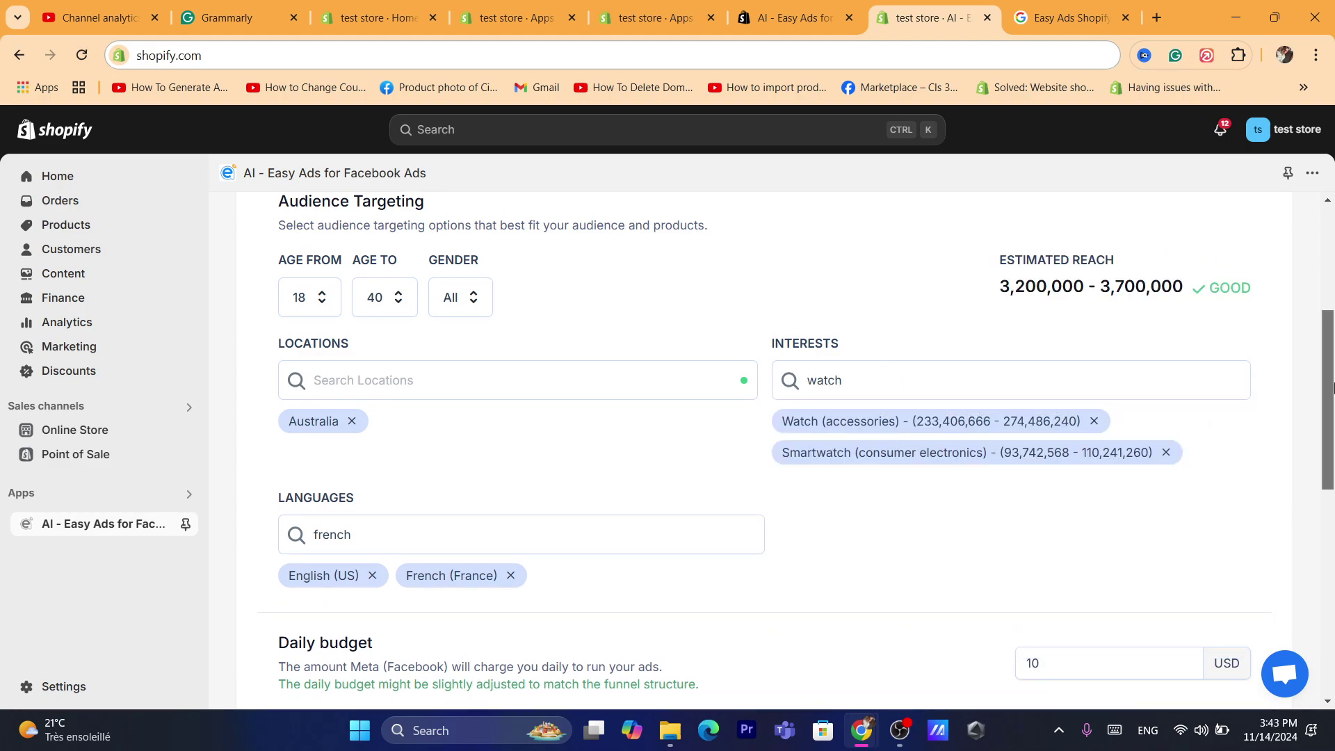
Set the daily budget for the ads to 16 USD
{"action": "scroll", "coordinate": [1331, 428], "scroll_direction": "down", "scroll_amount": 1}
{"action": "scroll", "coordinate": [1331, 428], "scroll_direction": "down", "scroll_amount": 3}
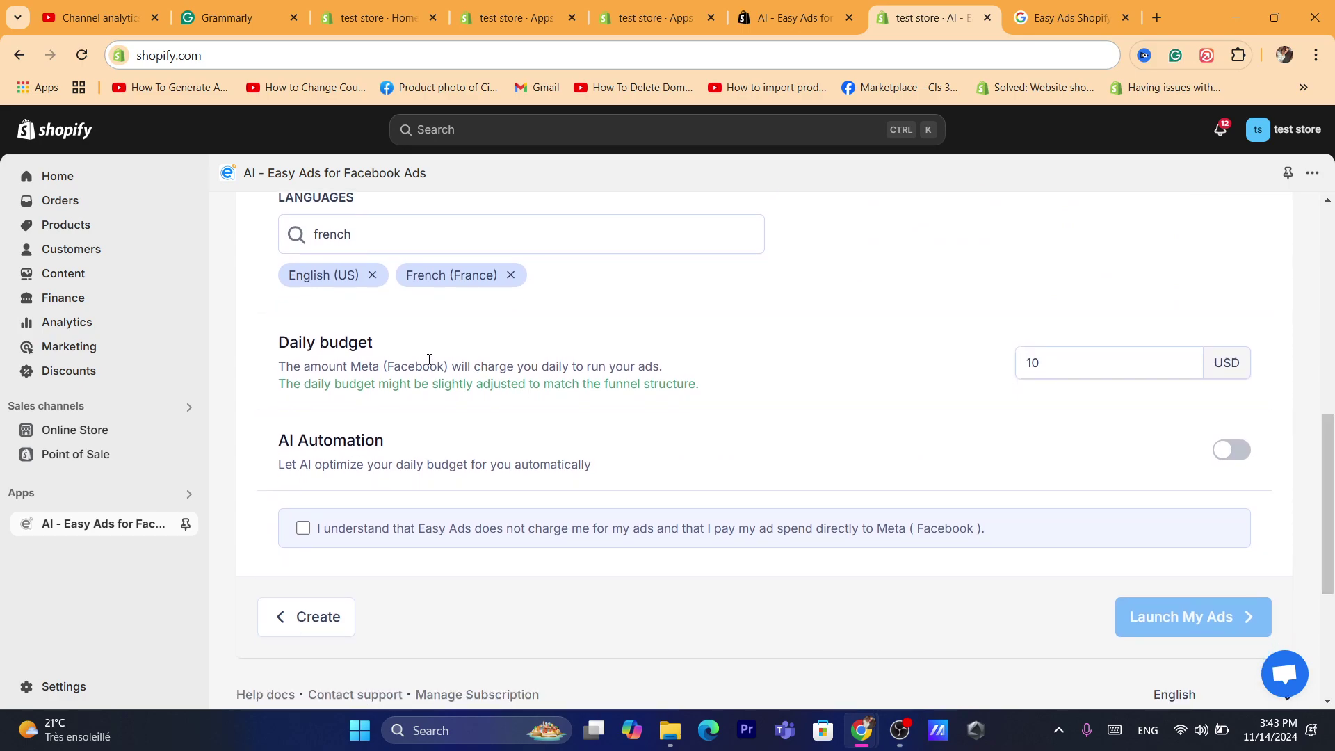
{"action": "triple_click", "coordinate": [304, 345]}
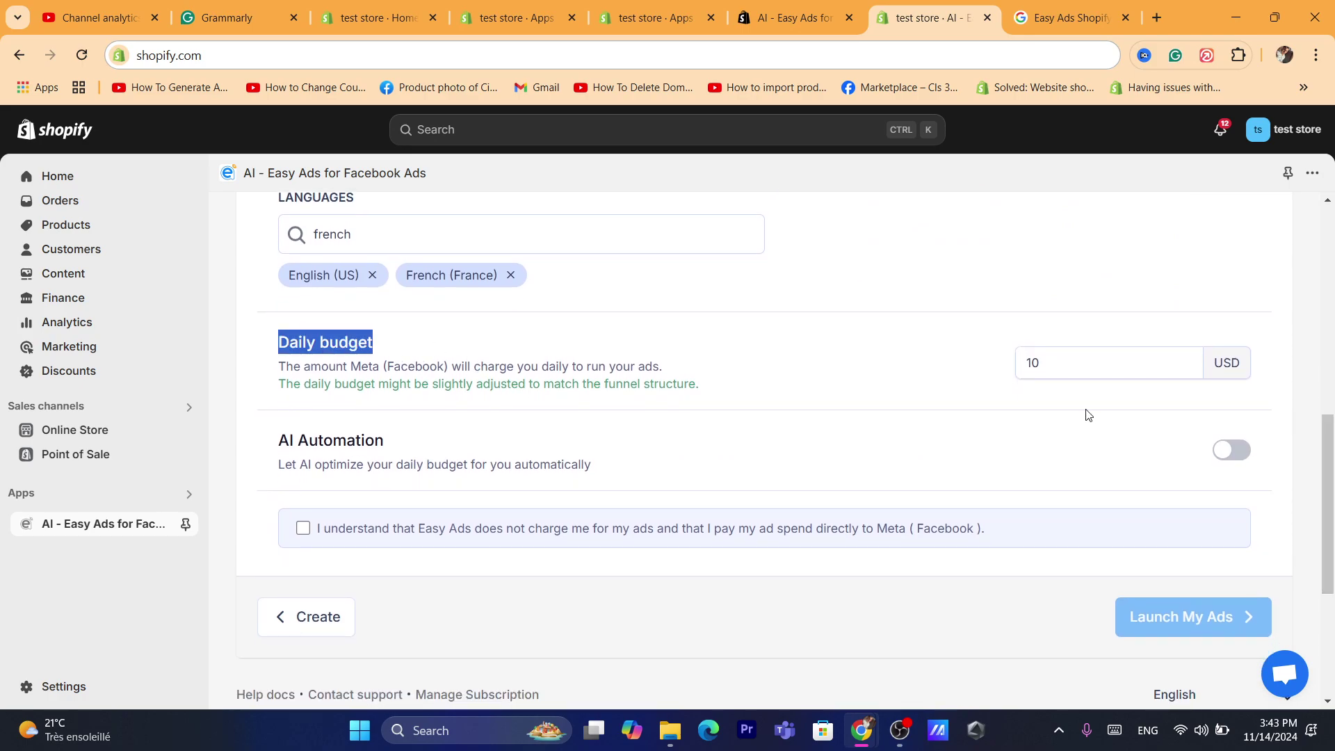
{"action": "left_click", "coordinate": [1061, 366]}
{"action": "double_click", "coordinate": [1062, 366]}
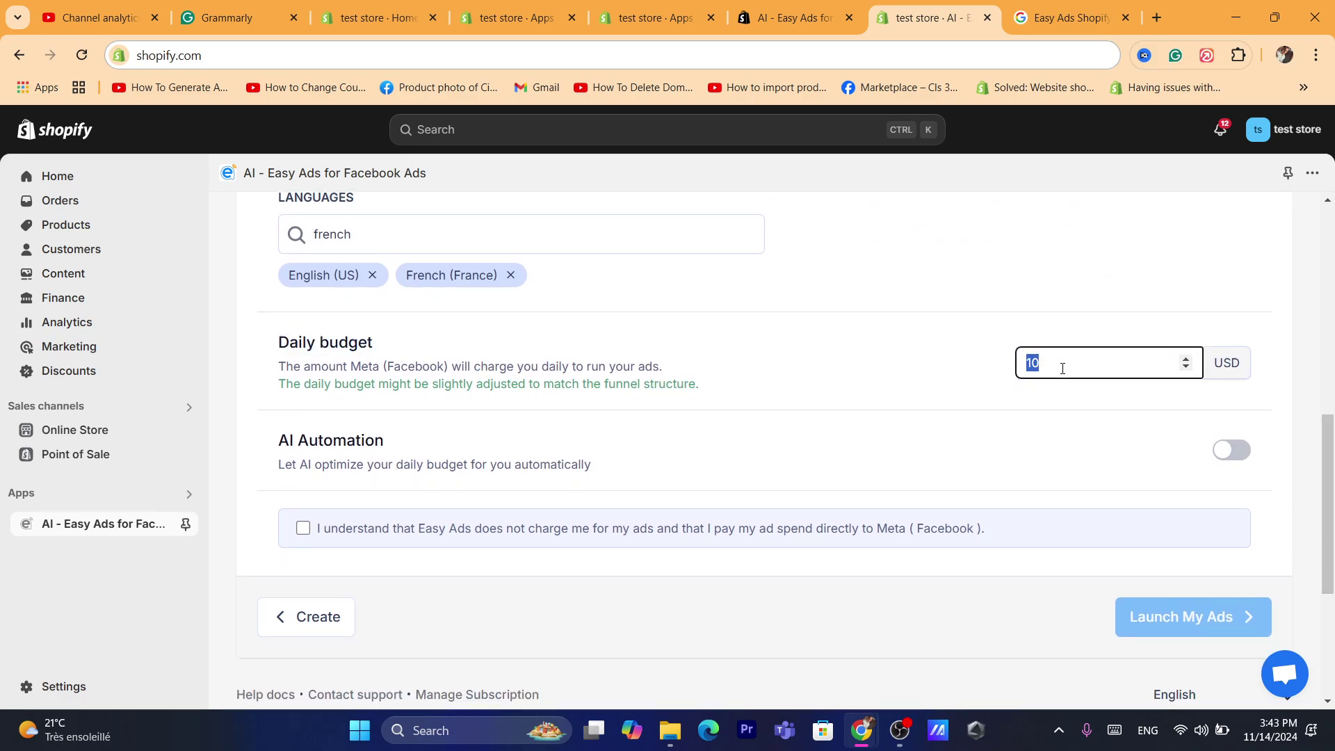
{"action": "type", "text": "20"}
{"action": "left_click", "coordinate": [914, 378]}
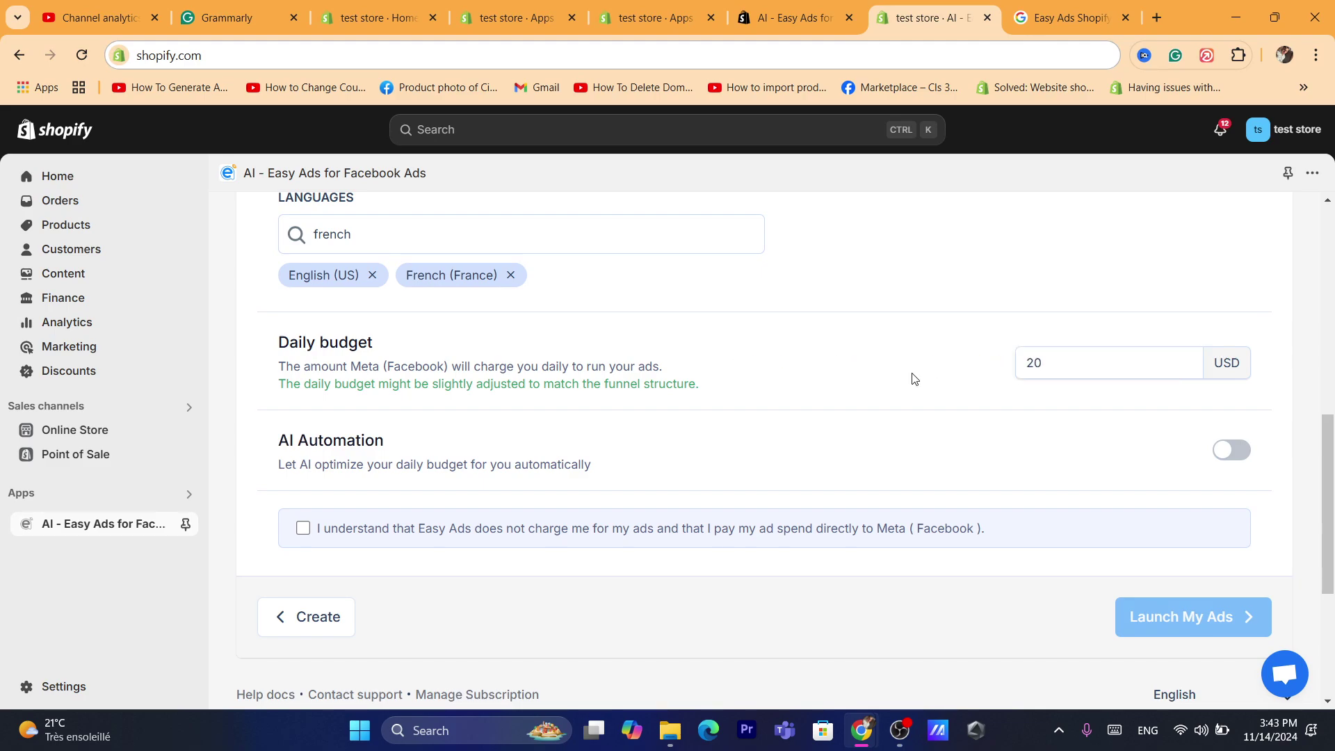
{"action": "double_click", "coordinate": [1233, 362]}
{"action": "left_click", "coordinate": [1186, 367]}
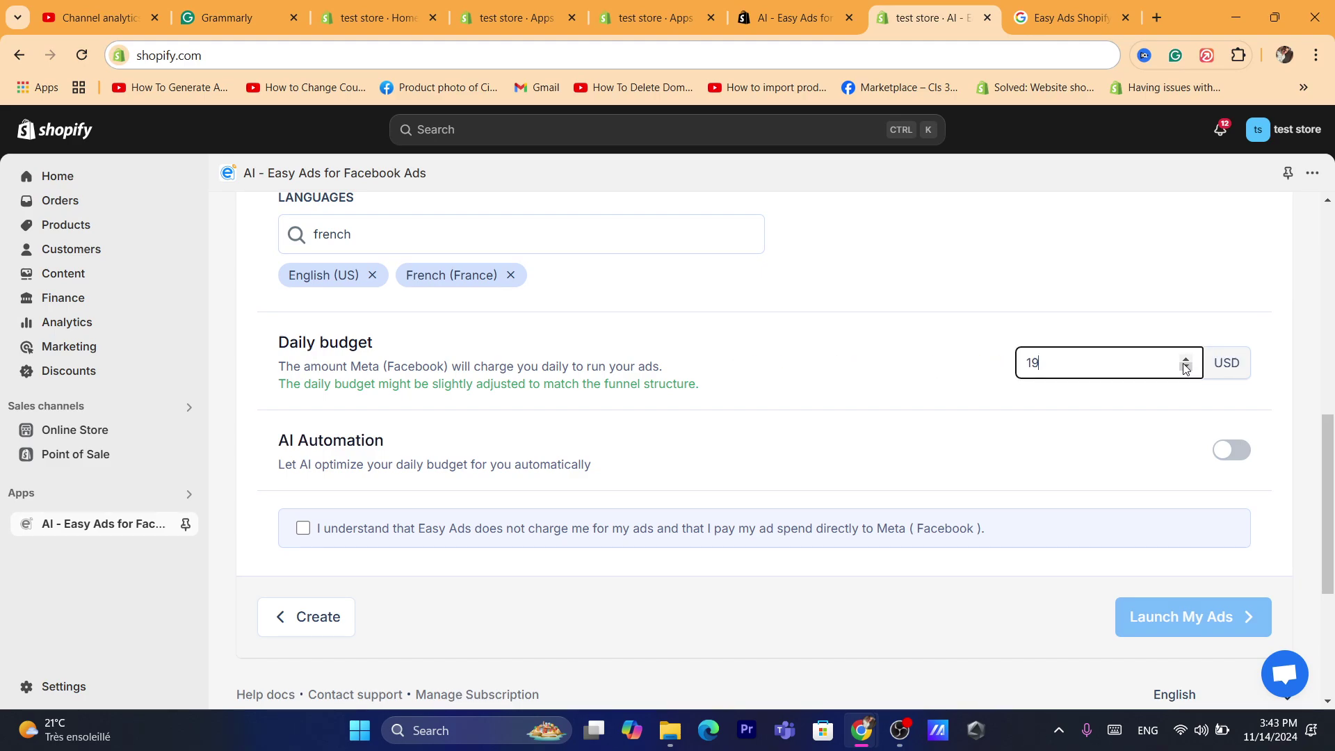
{"action": "double_click", "coordinate": [1048, 363]}
Read the daily budget description and the note about its adjustment to the funnel structure
{"action": "left_click", "coordinate": [345, 377]}
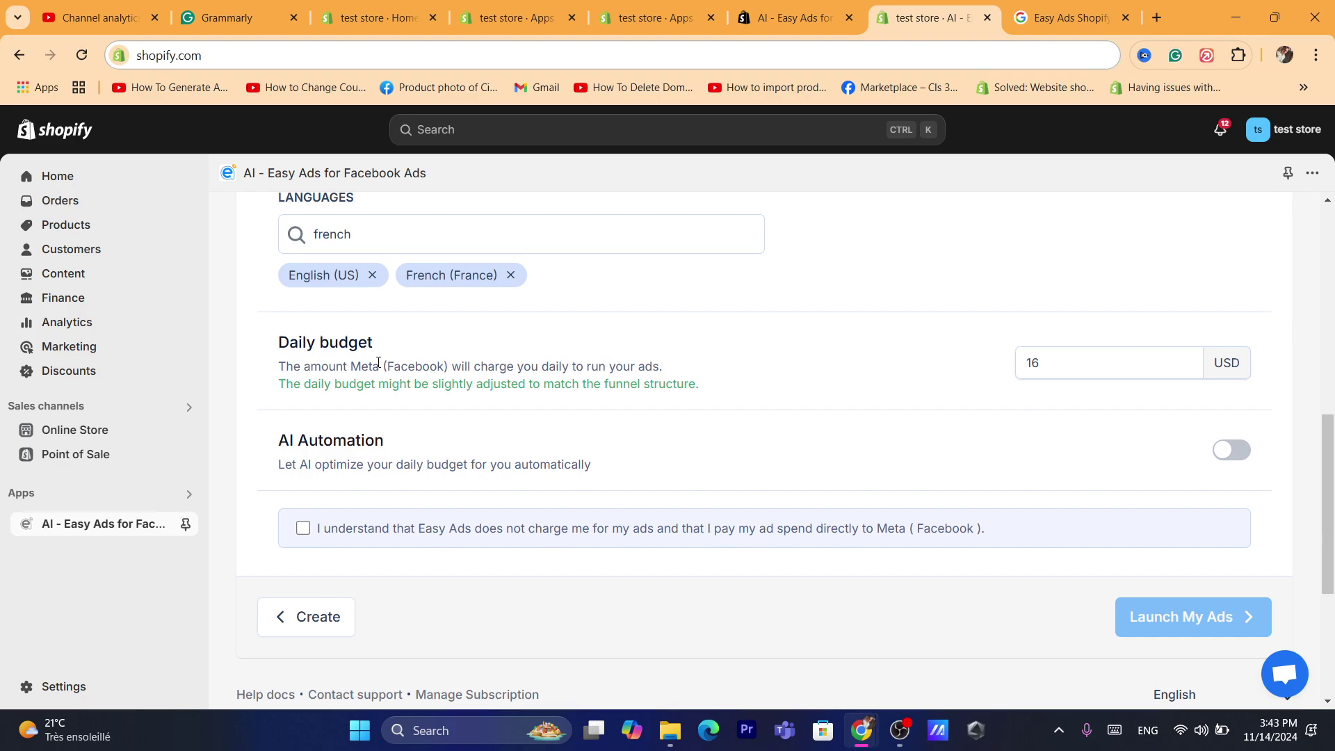
{"action": "triple_click", "coordinate": [305, 387]}
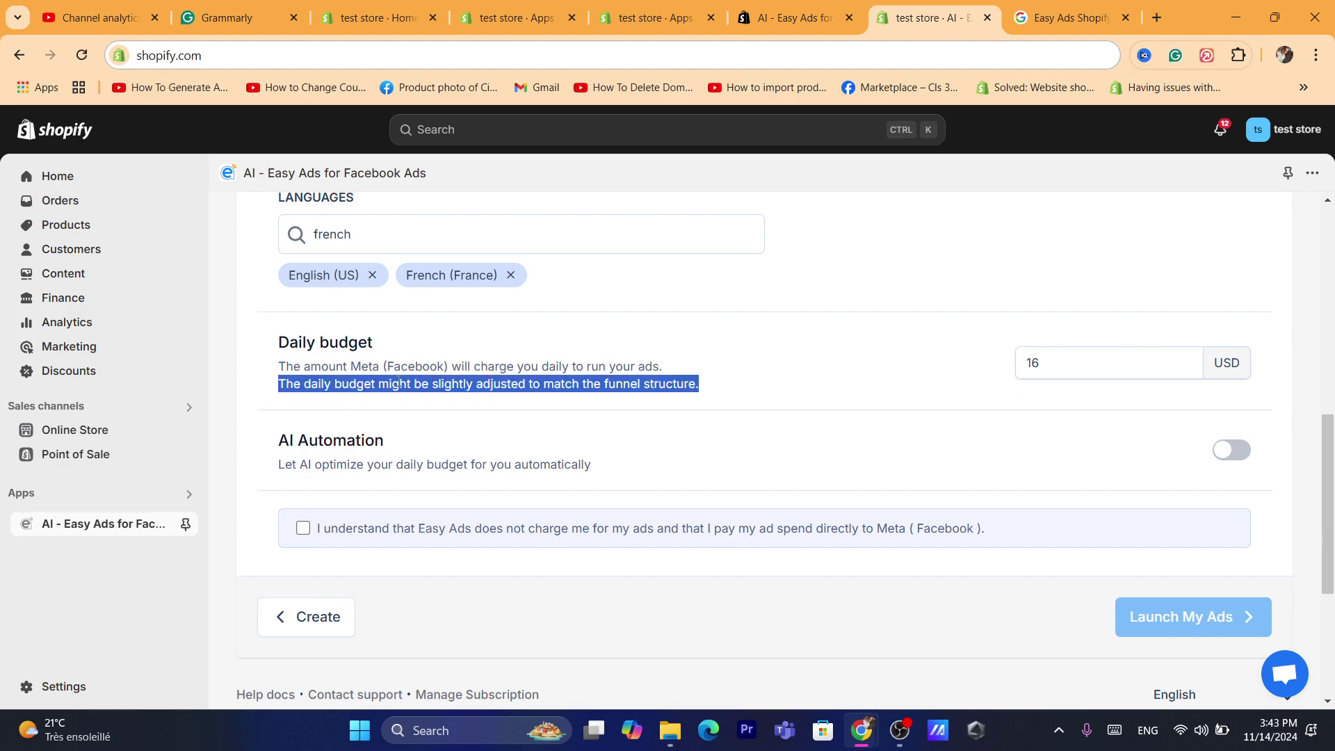
{"action": "triple_click", "coordinate": [355, 384]}
{"action": "triple_click", "coordinate": [590, 385]}
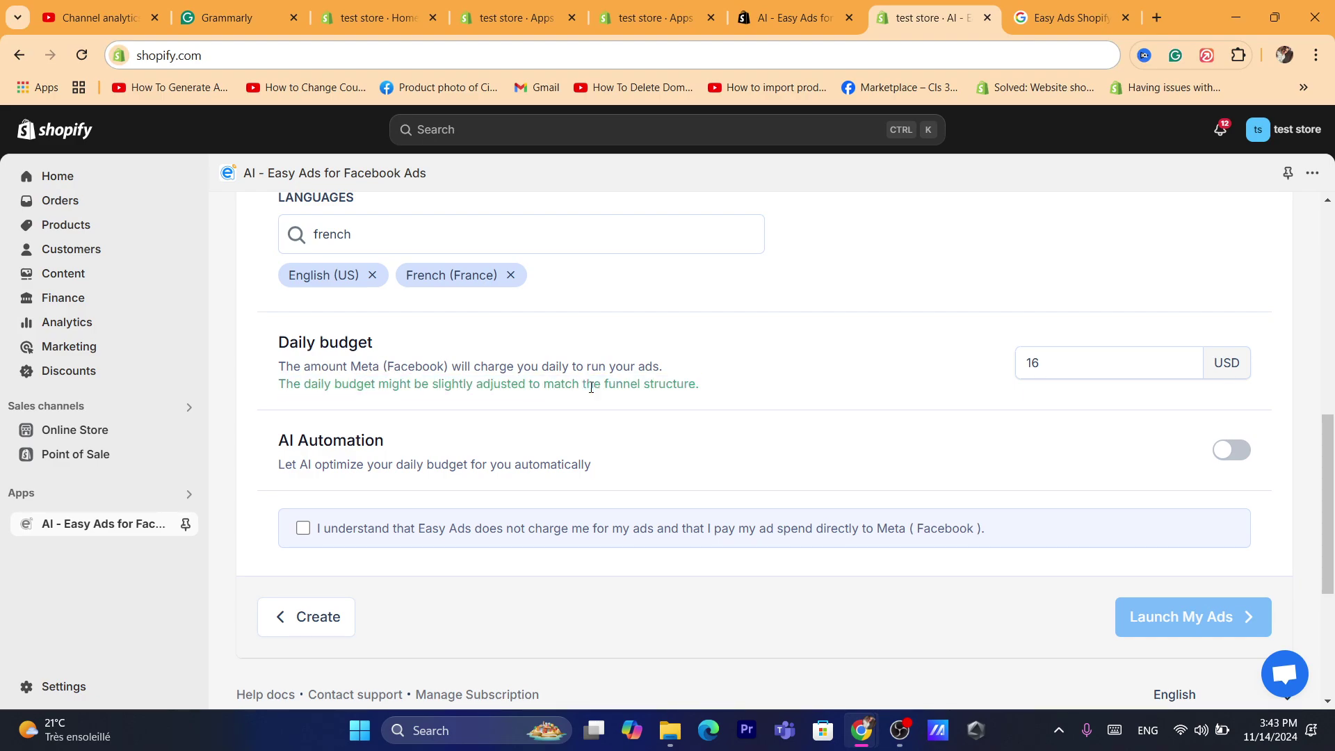
{"action": "triple_click", "coordinate": [706, 386]}
{"action": "left_click_drag", "start_coordinate": [707, 386], "coordinate": [345, 365]}
{"action": "left_click", "coordinate": [293, 363]}
{"action": "left_click_drag", "start_coordinate": [690, 382], "coordinate": [747, 397]}
{"action": "left_click", "coordinate": [748, 397]}
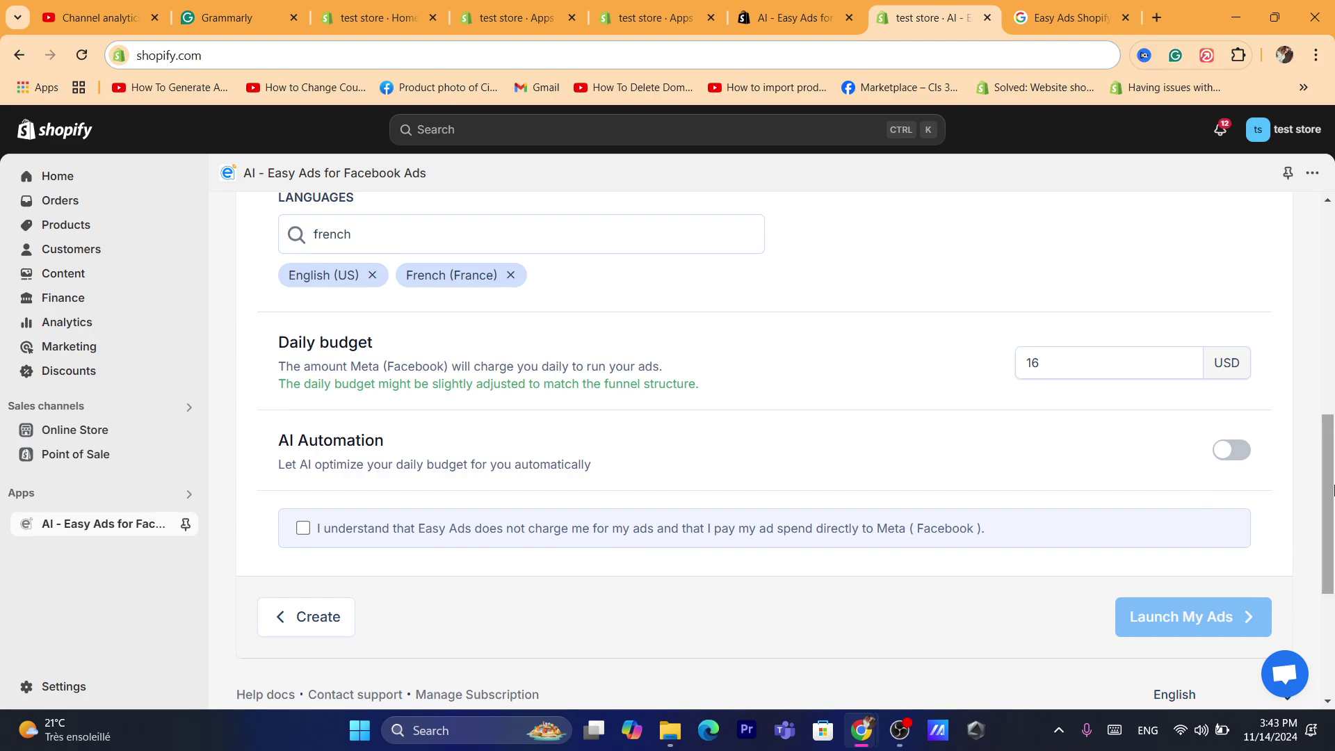
{"action": "scroll", "coordinate": [646, 480], "scroll_direction": "up", "scroll_amount": 2}
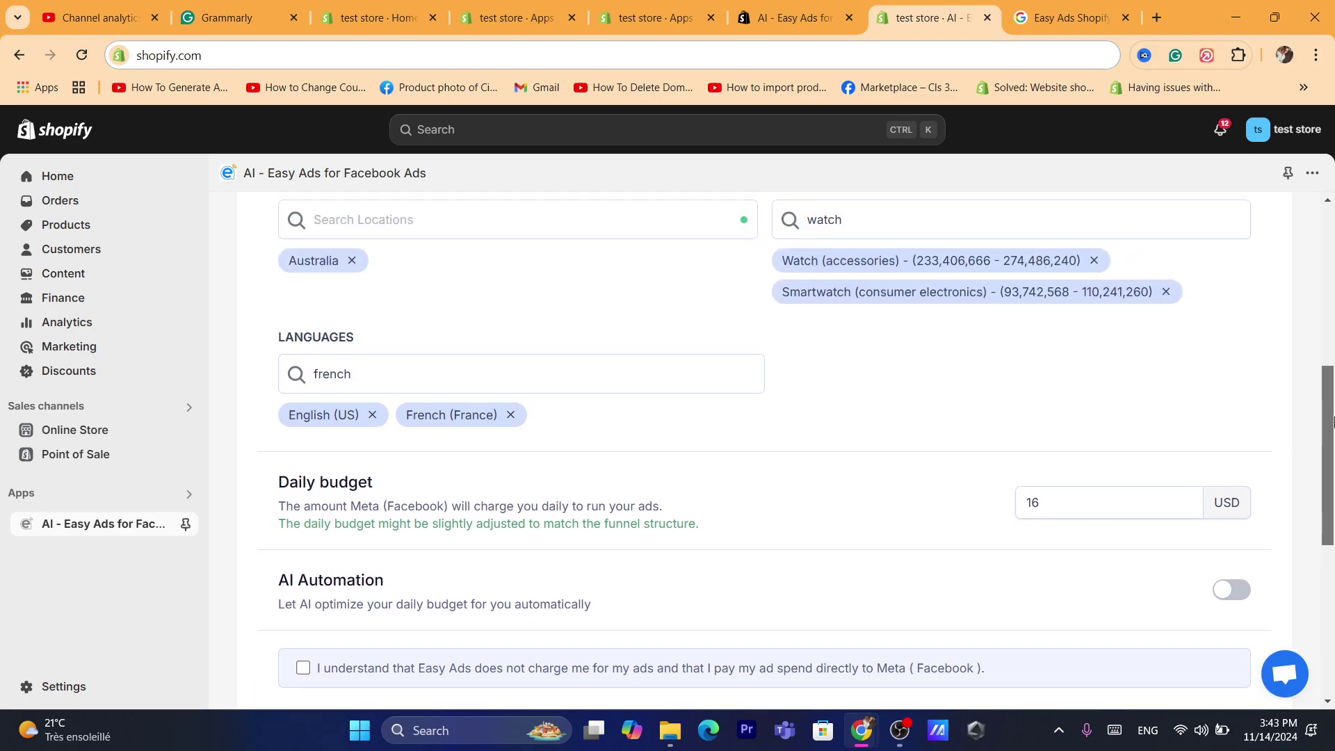
{"action": "scroll", "coordinate": [803, 508], "scroll_direction": "down", "scroll_amount": 2}
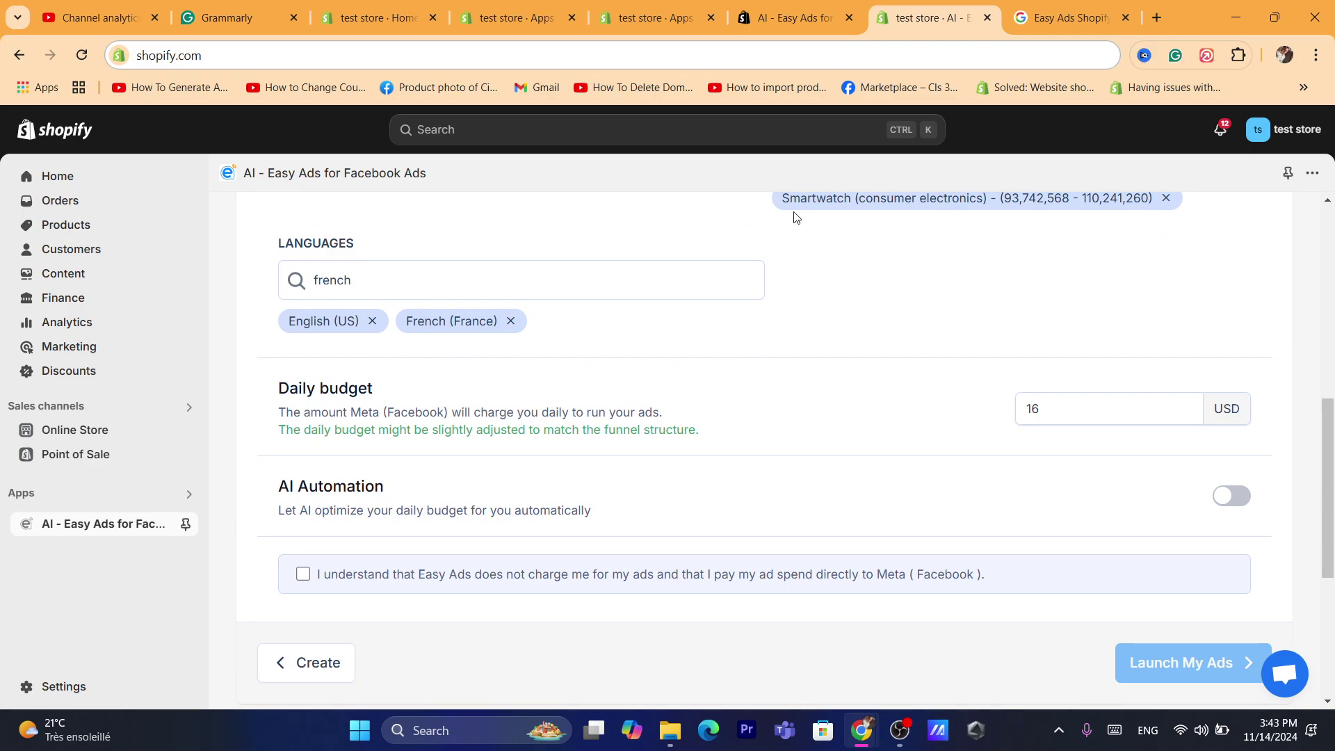
{"action": "left_click", "coordinate": [735, 60]}
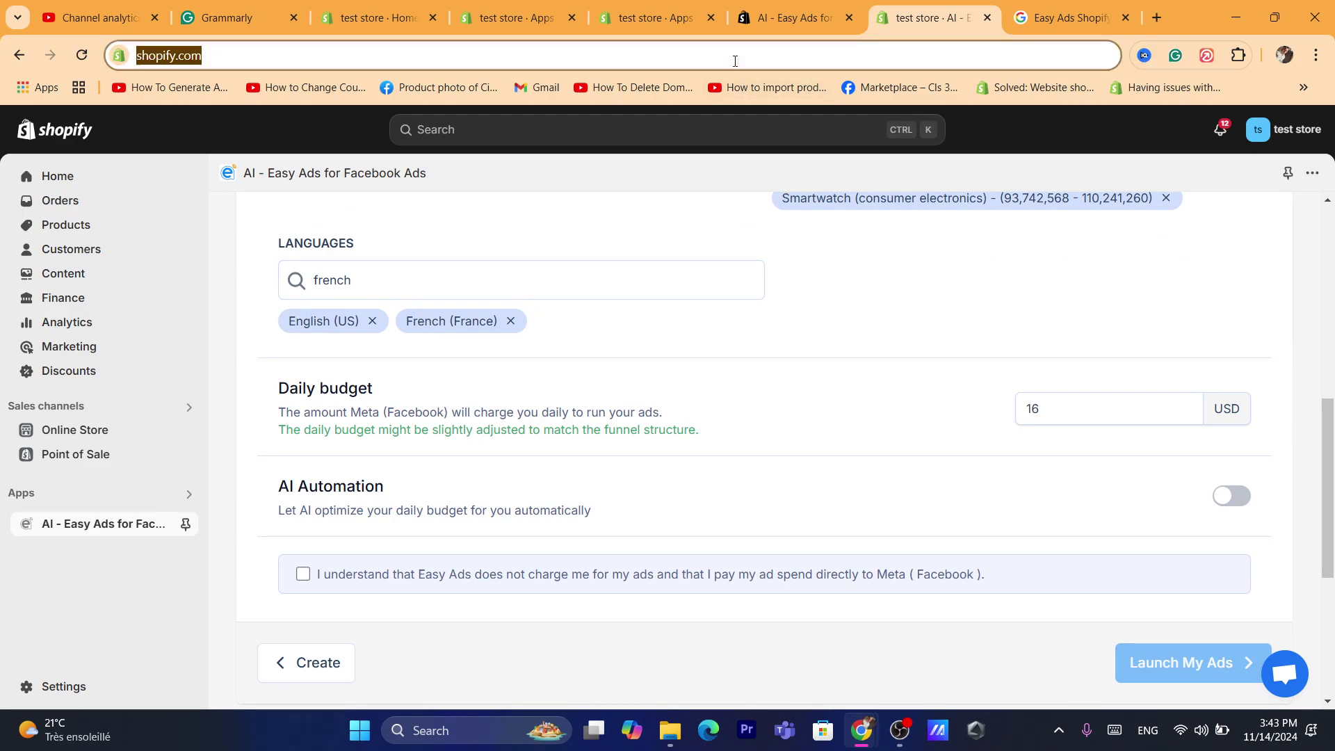
{"action": "type", "text": "x"}
{"action": "left_click", "coordinate": [712, 512]}
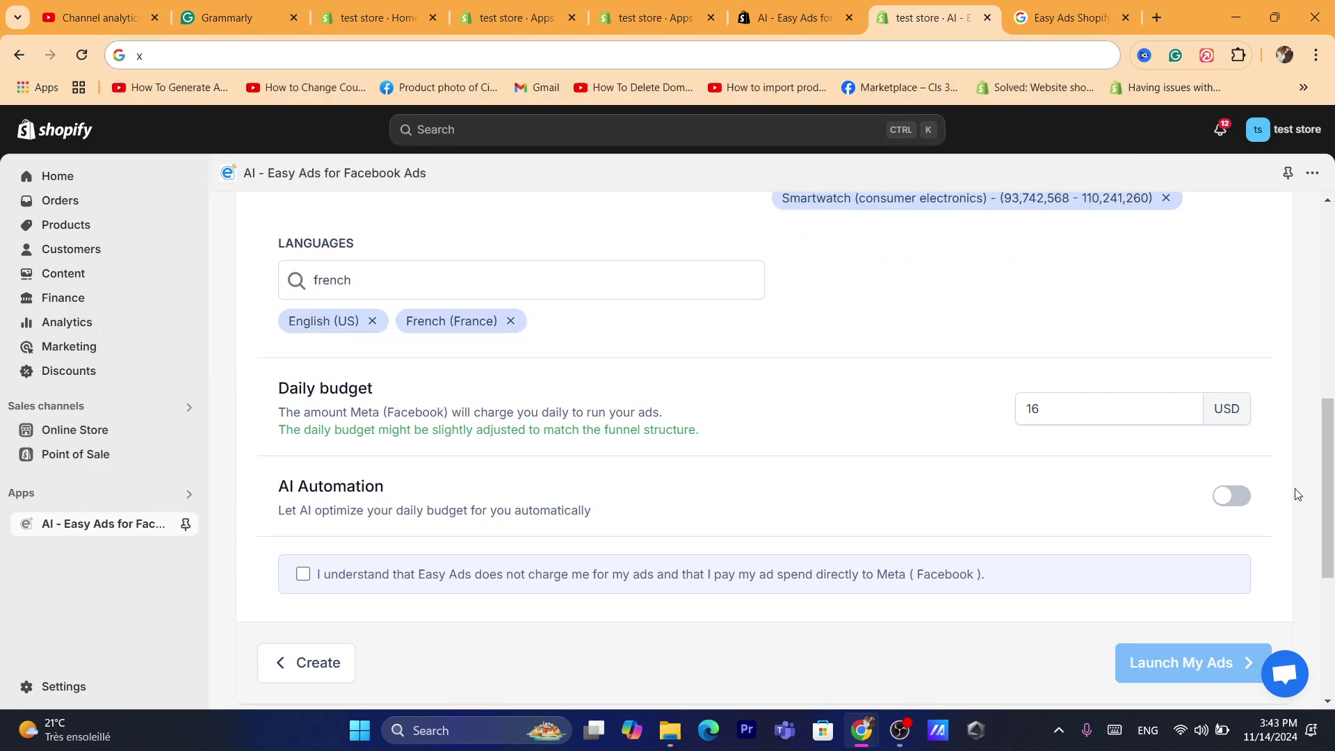
Turn on AI Automation so that the daily budget is optimized automatically
{"action": "left_click", "coordinate": [1240, 502]}
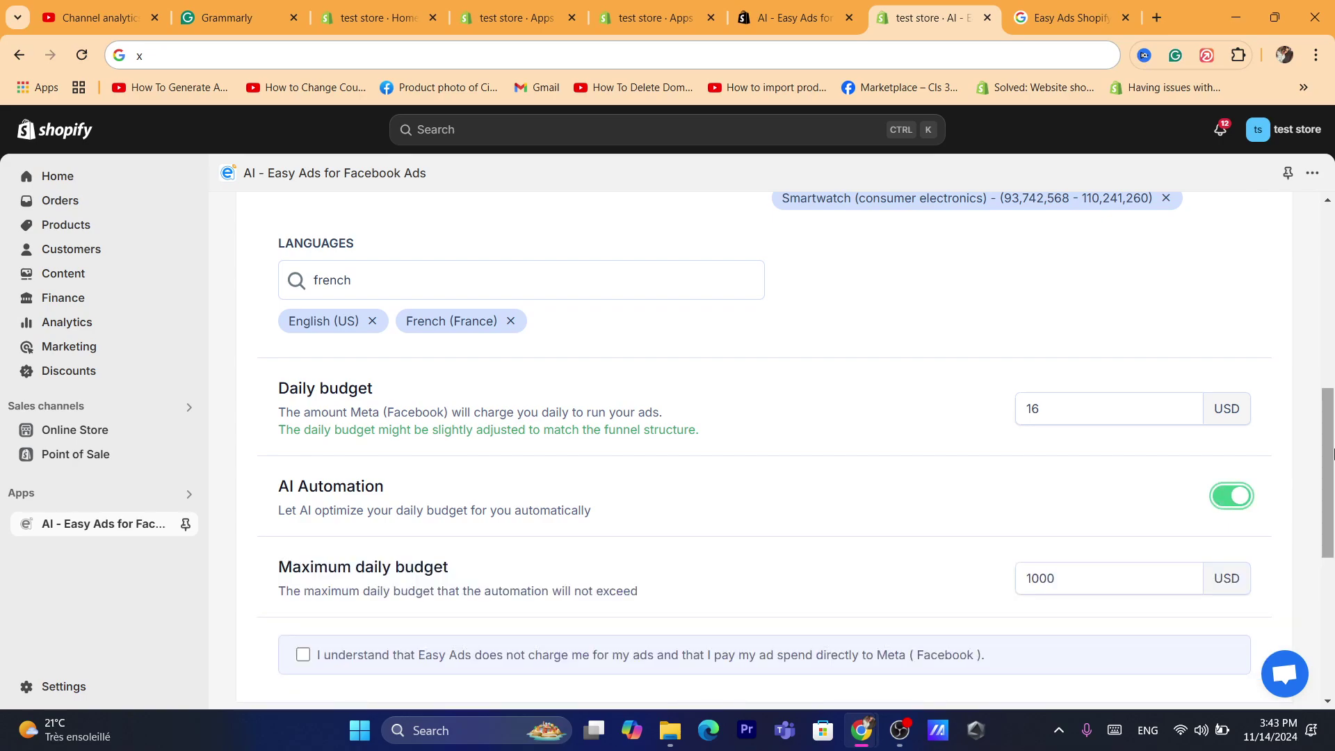
{"action": "scroll", "coordinate": [846, 411], "scroll_direction": "down", "scroll_amount": 1}
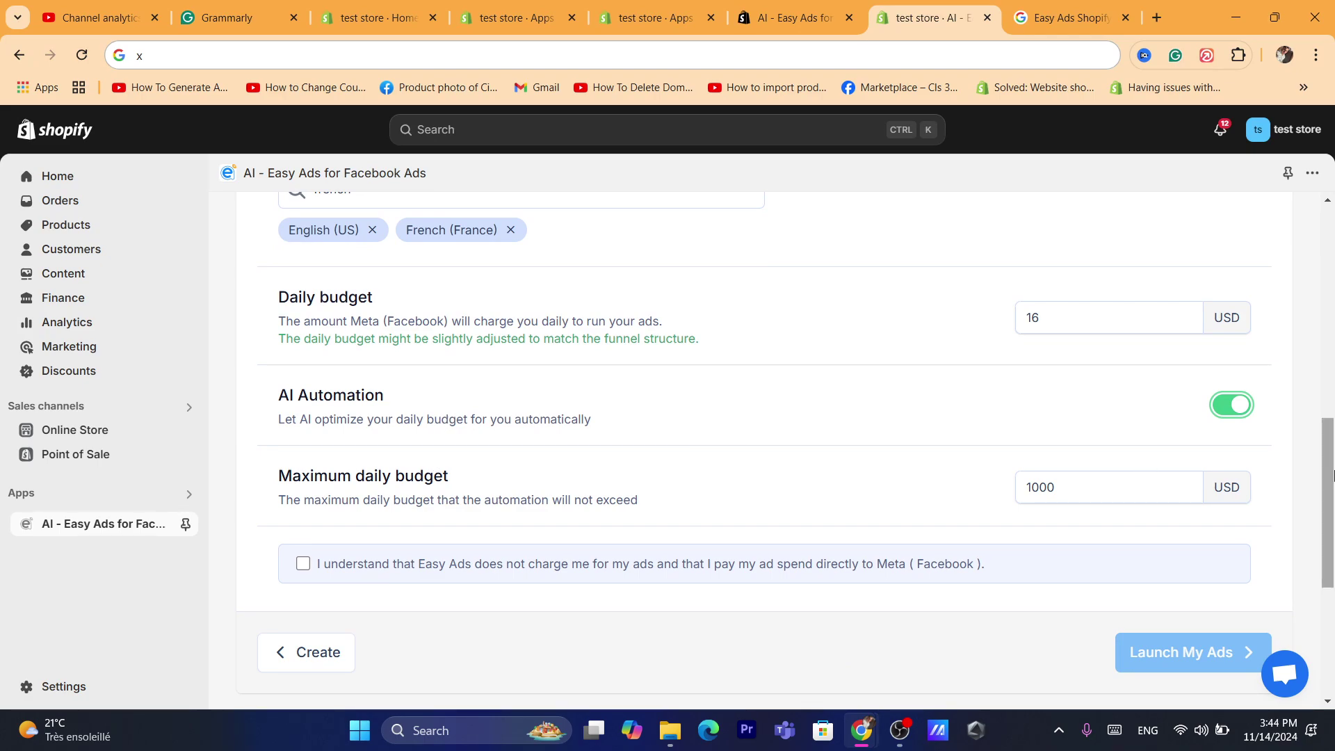
Set the maximum daily budget that the automation may not exceed to 20 USD
{"action": "scroll", "coordinate": [1332, 501], "scroll_direction": "down", "scroll_amount": 1}
{"action": "double_click", "coordinate": [1067, 412]}
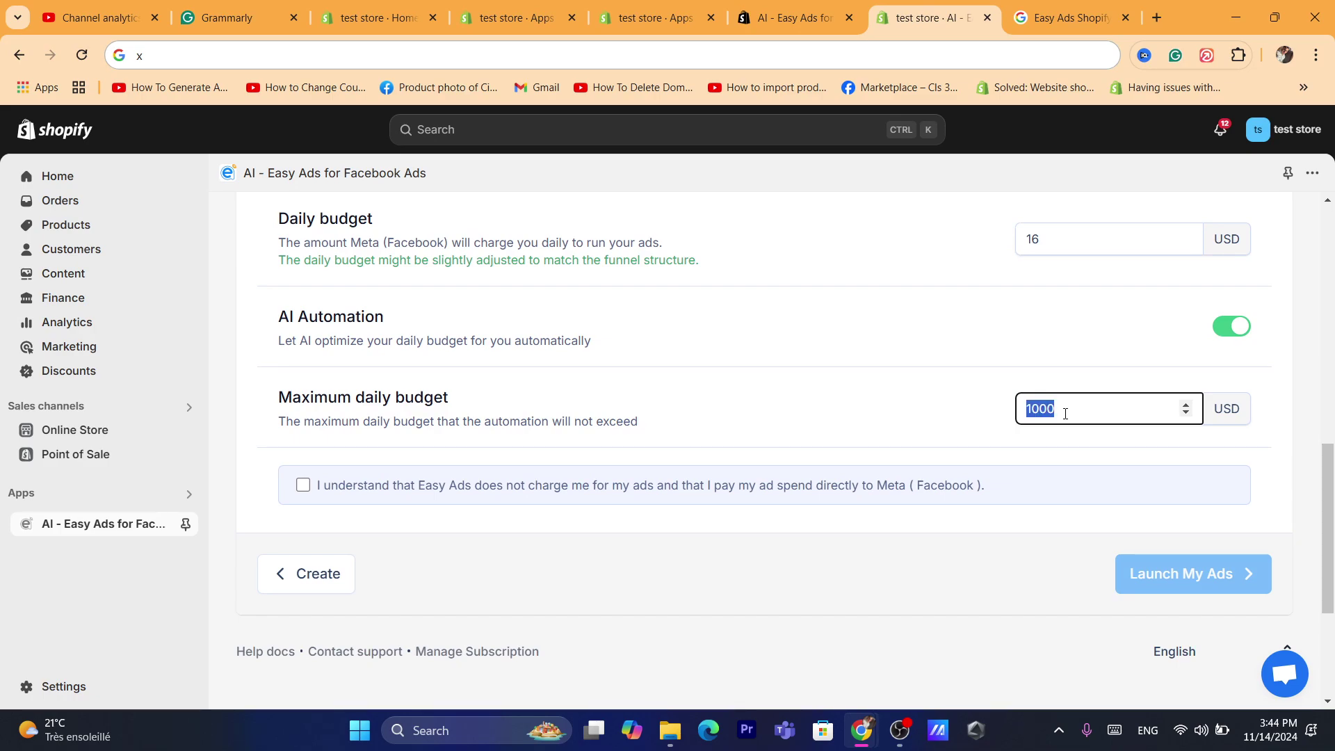
{"action": "type", "text": "20"}
{"action": "left_click", "coordinate": [1079, 440]}
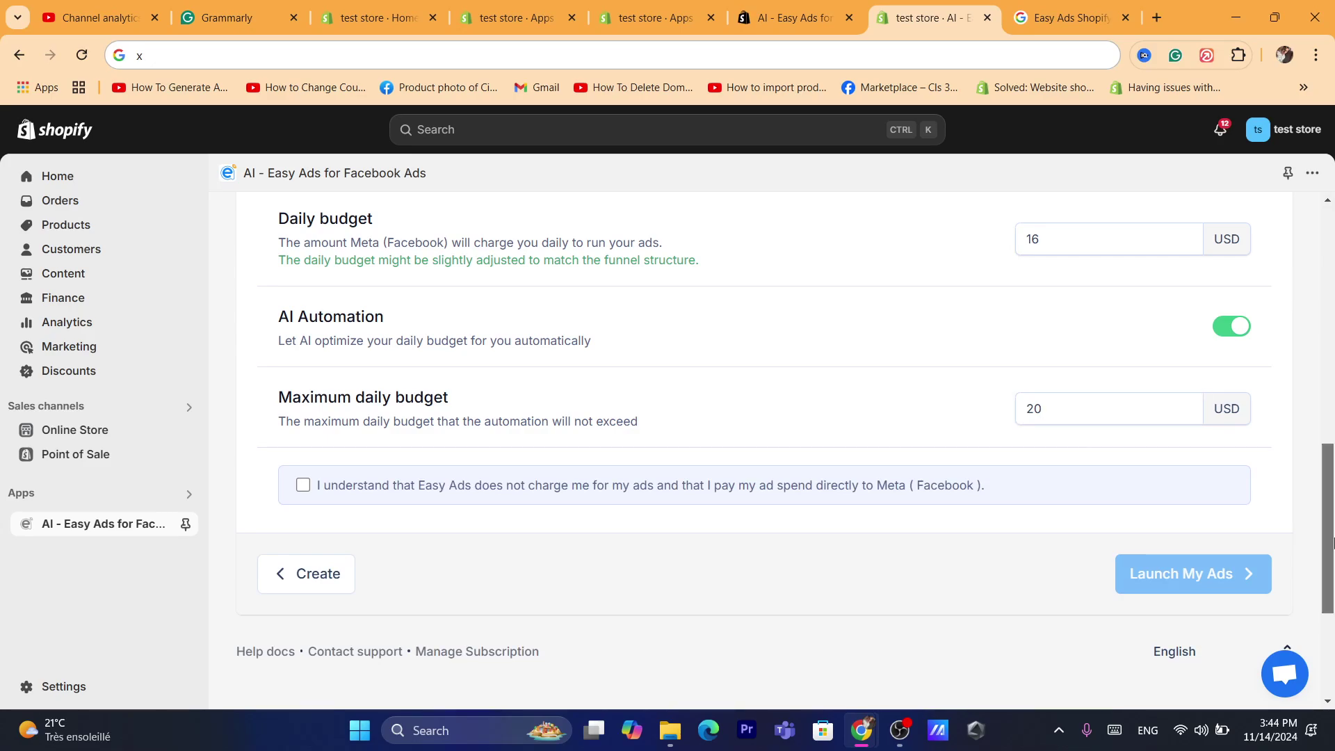
Acknowledge that ad spend is paid directly to Meta and launch the ads
{"action": "scroll", "coordinate": [511, 452], "scroll_direction": "down", "scroll_amount": 1}
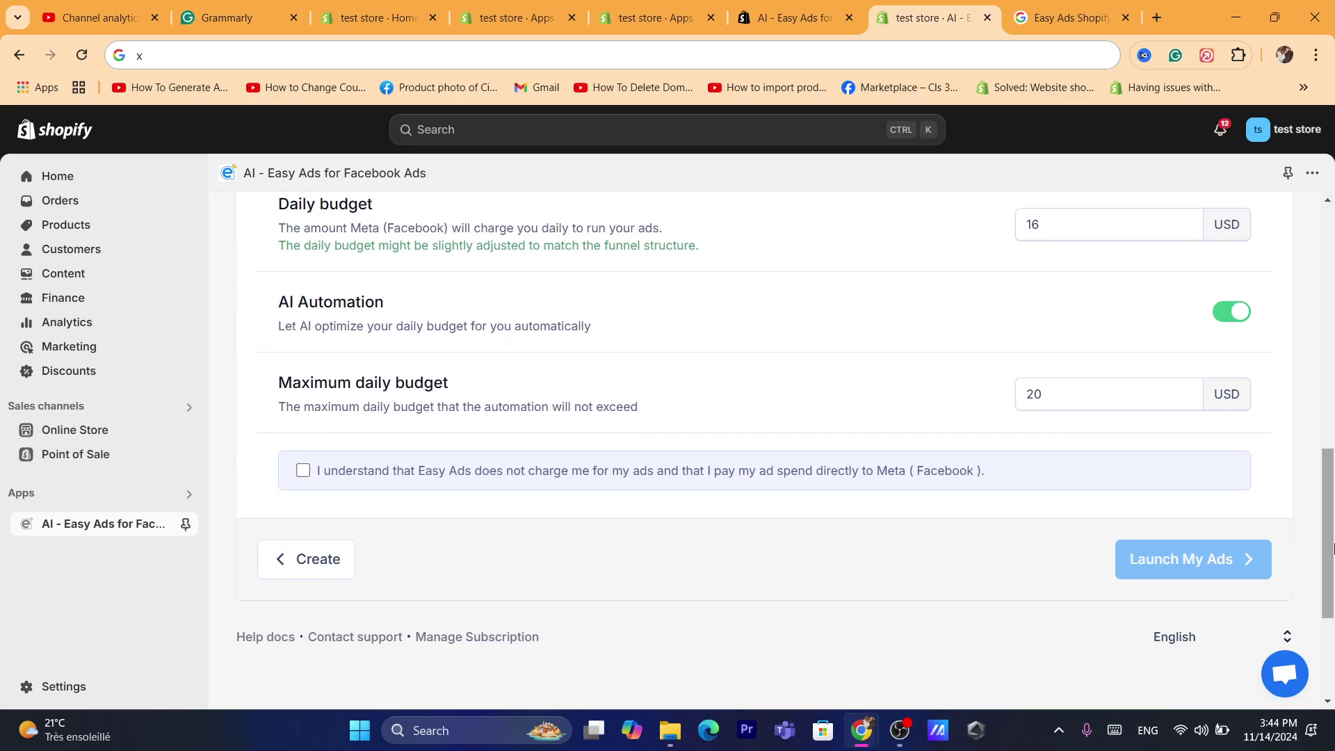
{"action": "left_click", "coordinate": [304, 471]}
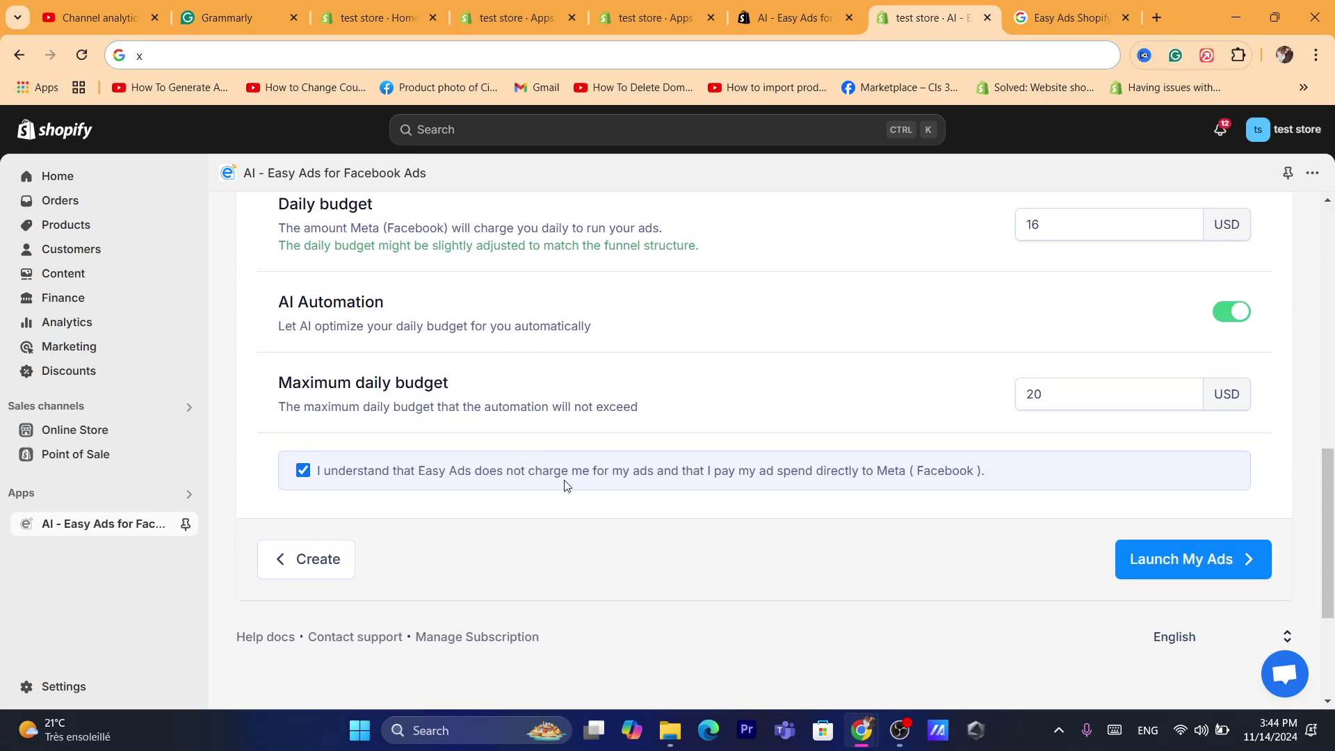
{"action": "left_click", "coordinate": [1203, 571]}
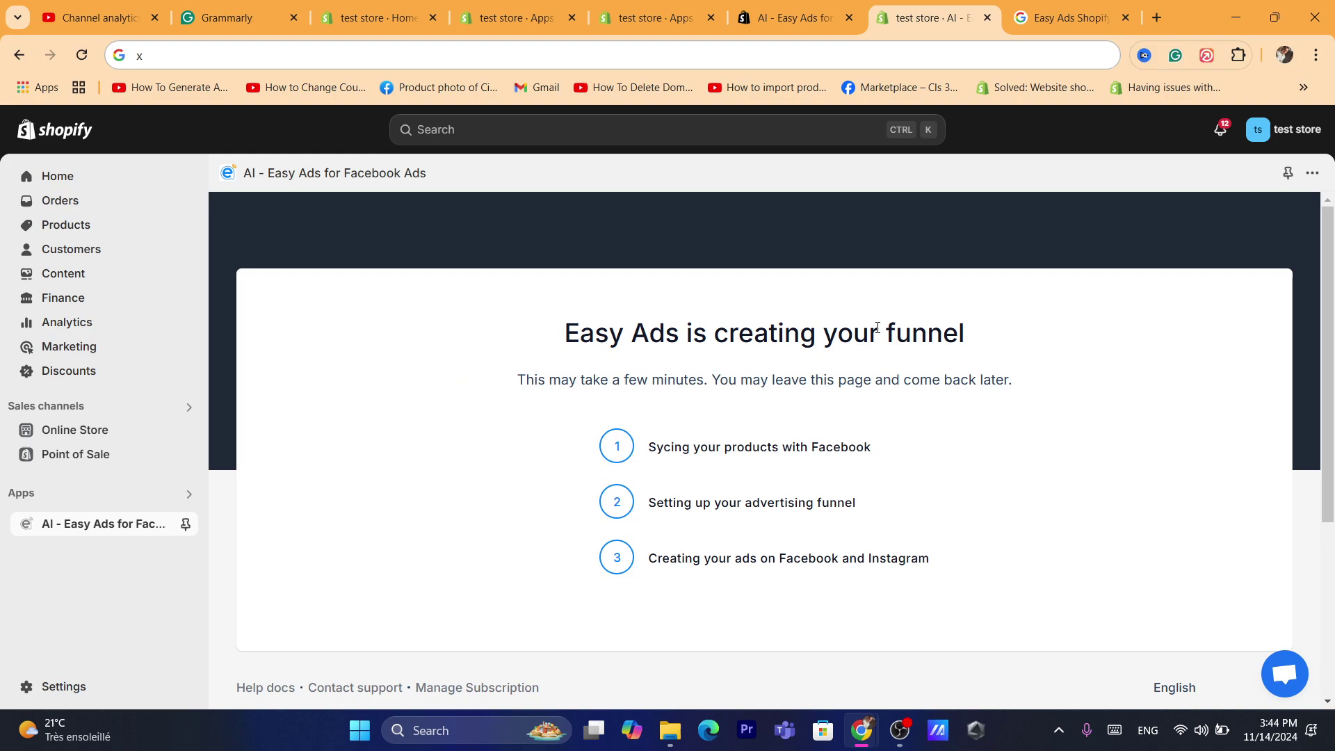
Read the funnel creation message and the note about how long it takes
{"action": "left_click_drag", "start_coordinate": [595, 335], "coordinate": [965, 339]}
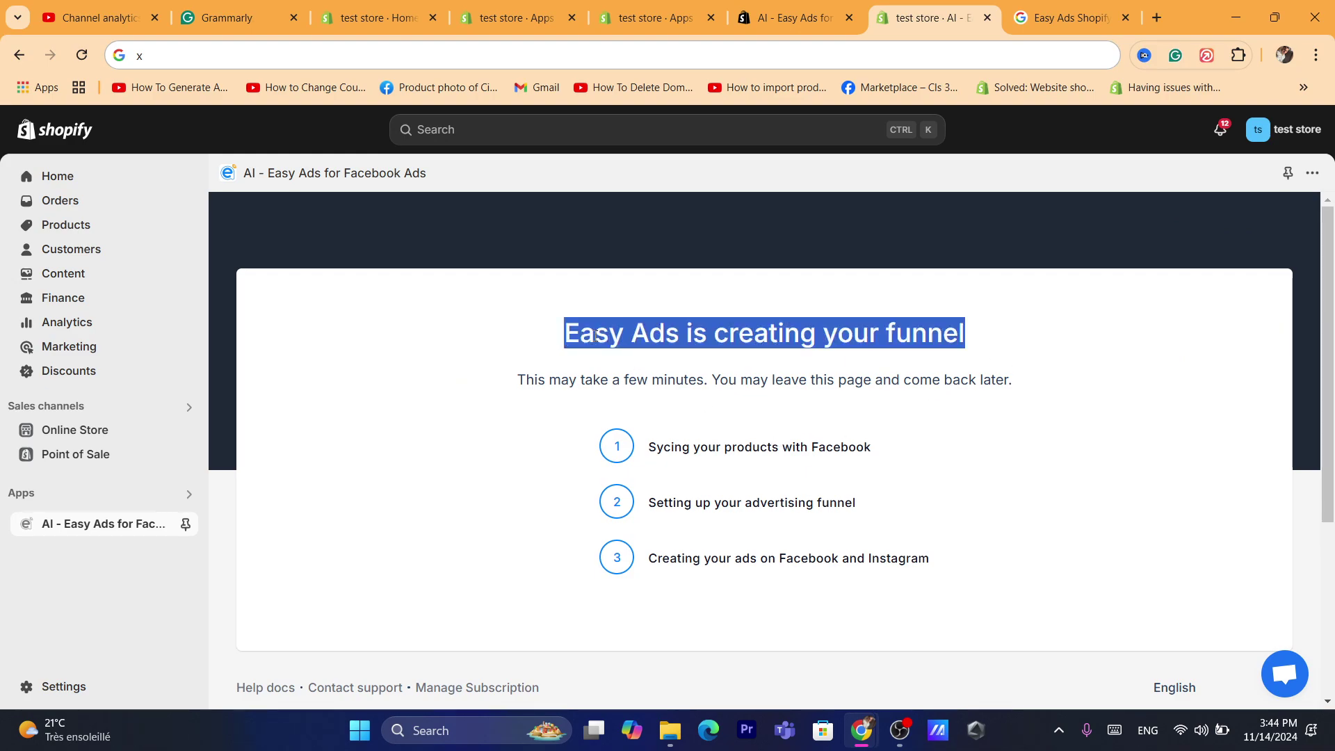
{"action": "left_click", "coordinate": [835, 369]}
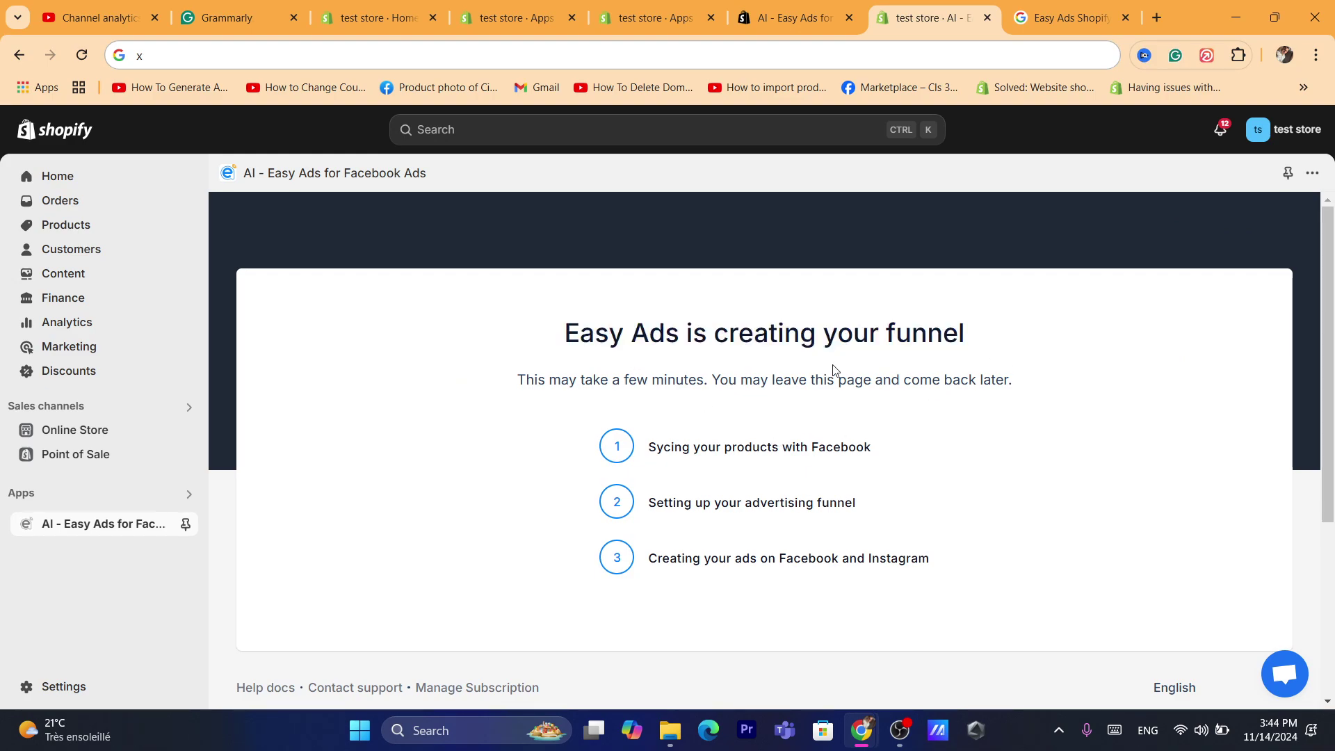
{"action": "triple_click", "coordinate": [725, 379]}
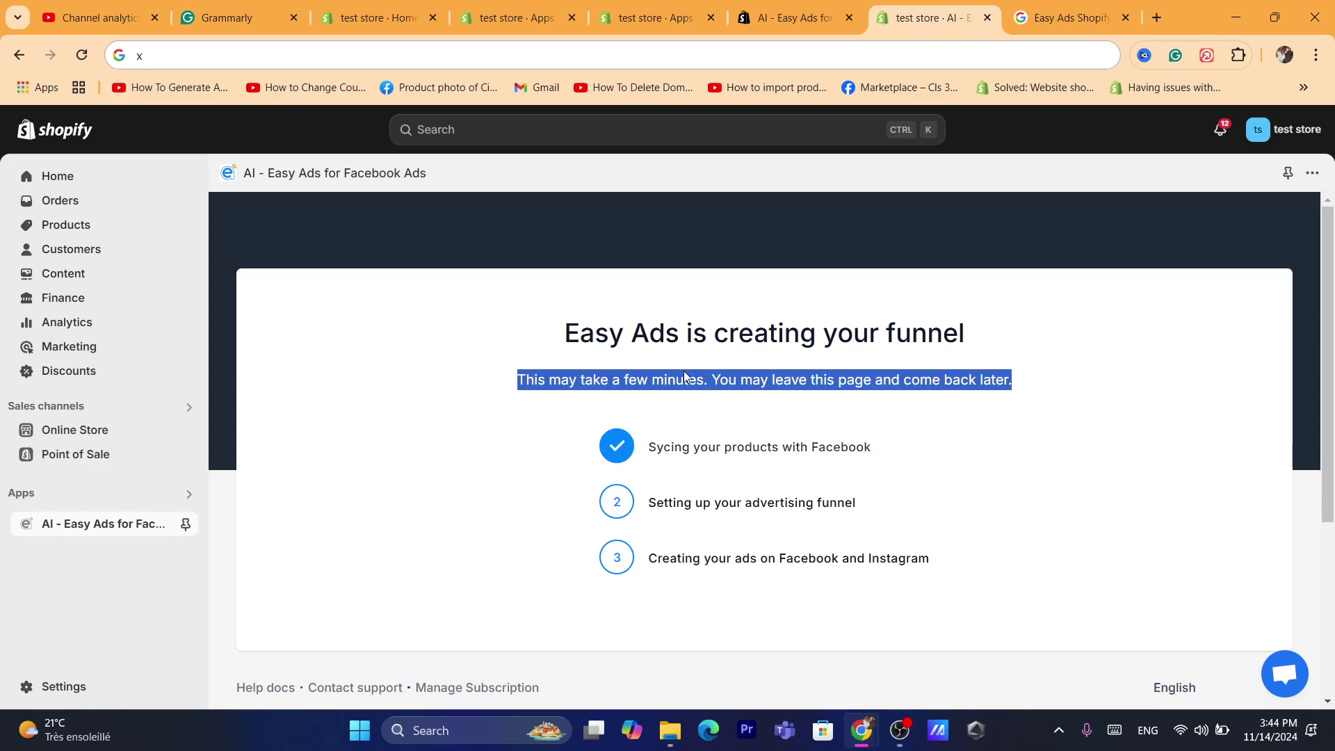
{"action": "left_click", "coordinate": [643, 353]}
{"action": "triple_click", "coordinate": [648, 381]}
{"action": "left_click", "coordinate": [649, 381]}
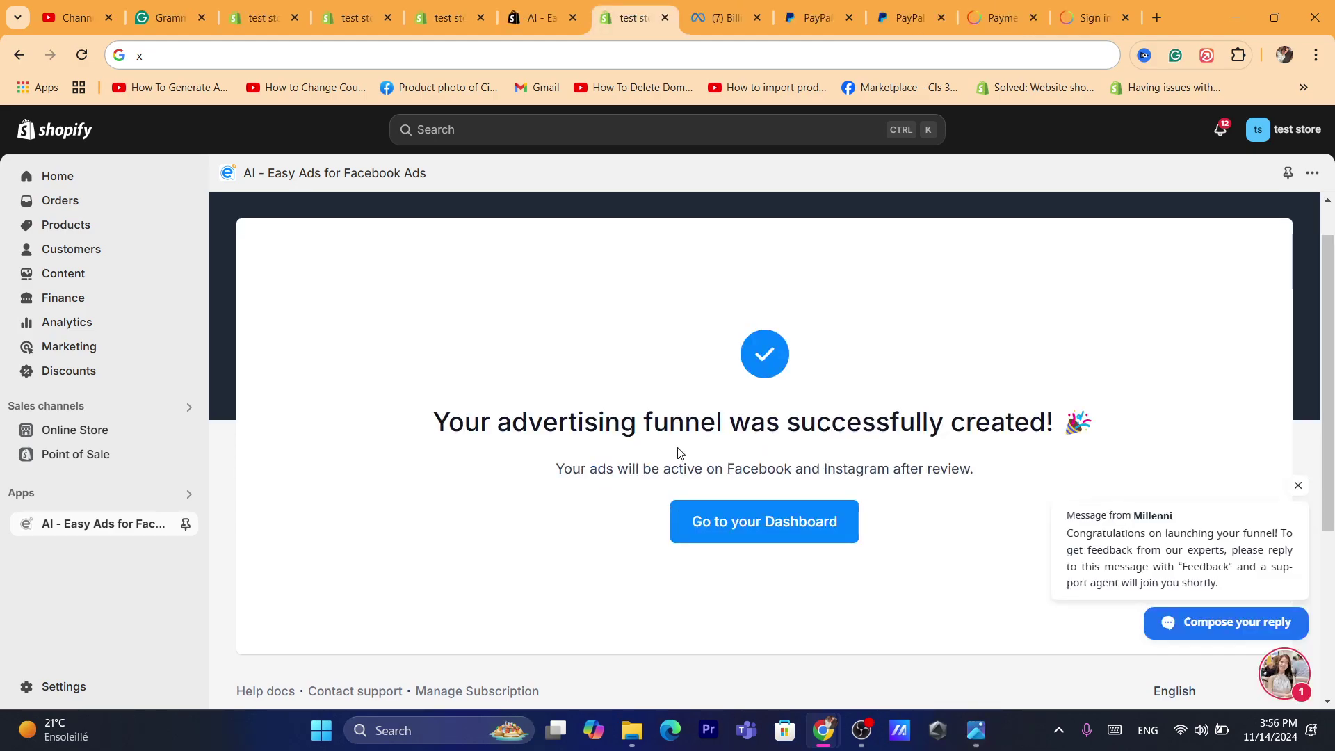
Dismiss the support chat message and go to the Easy Ads dashboard
{"action": "left_click", "coordinate": [1299, 489]}
{"action": "left_click", "coordinate": [763, 521]}
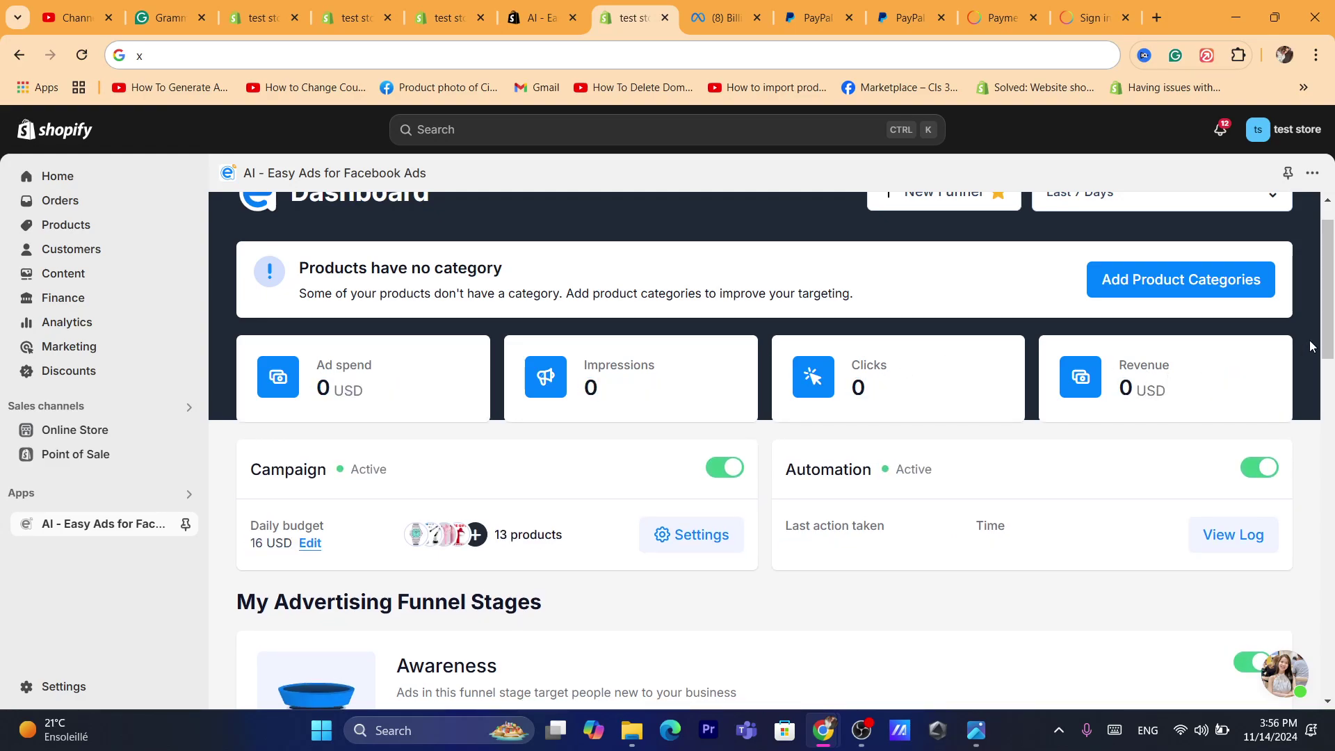
Turn off the Decision stage in the advertising funnel after looking over the Awareness and Consideration stages
{"action": "scroll", "coordinate": [1311, 345], "scroll_direction": "down", "scroll_amount": 6}
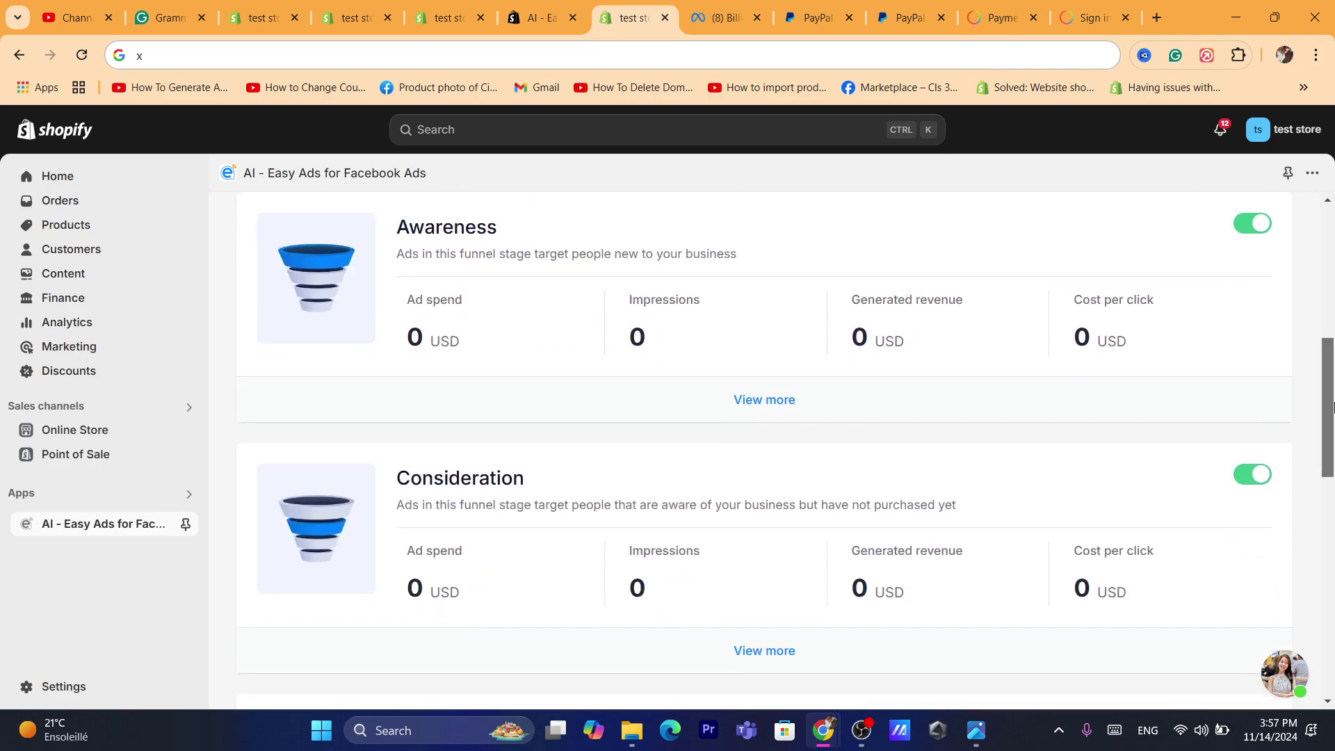
{"action": "scroll", "coordinate": [1331, 406], "scroll_direction": "down", "scroll_amount": 2}
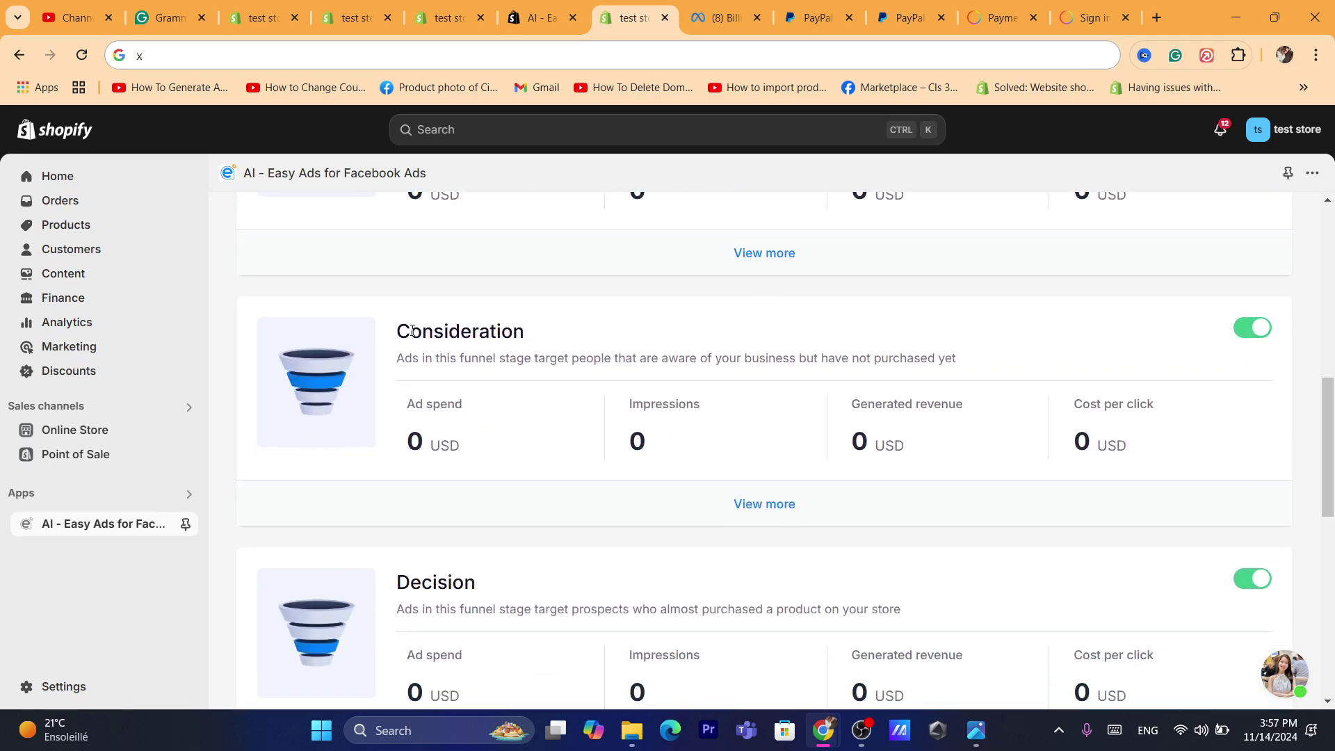
{"action": "left_click_drag", "start_coordinate": [405, 622], "coordinate": [538, 615]}
{"action": "left_click", "coordinate": [542, 616]}
{"action": "scroll", "coordinate": [1042, 556], "scroll_direction": "down", "scroll_amount": 1}
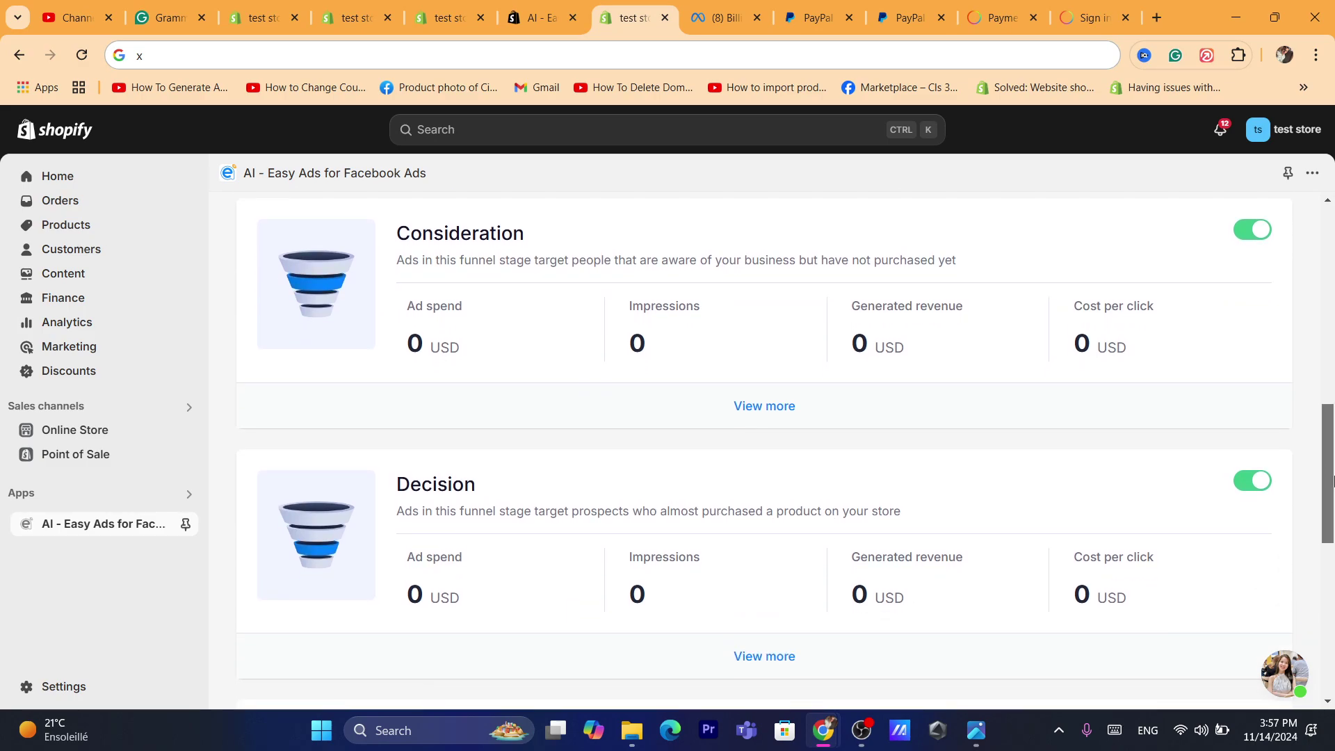
{"action": "left_click", "coordinate": [1252, 482]}
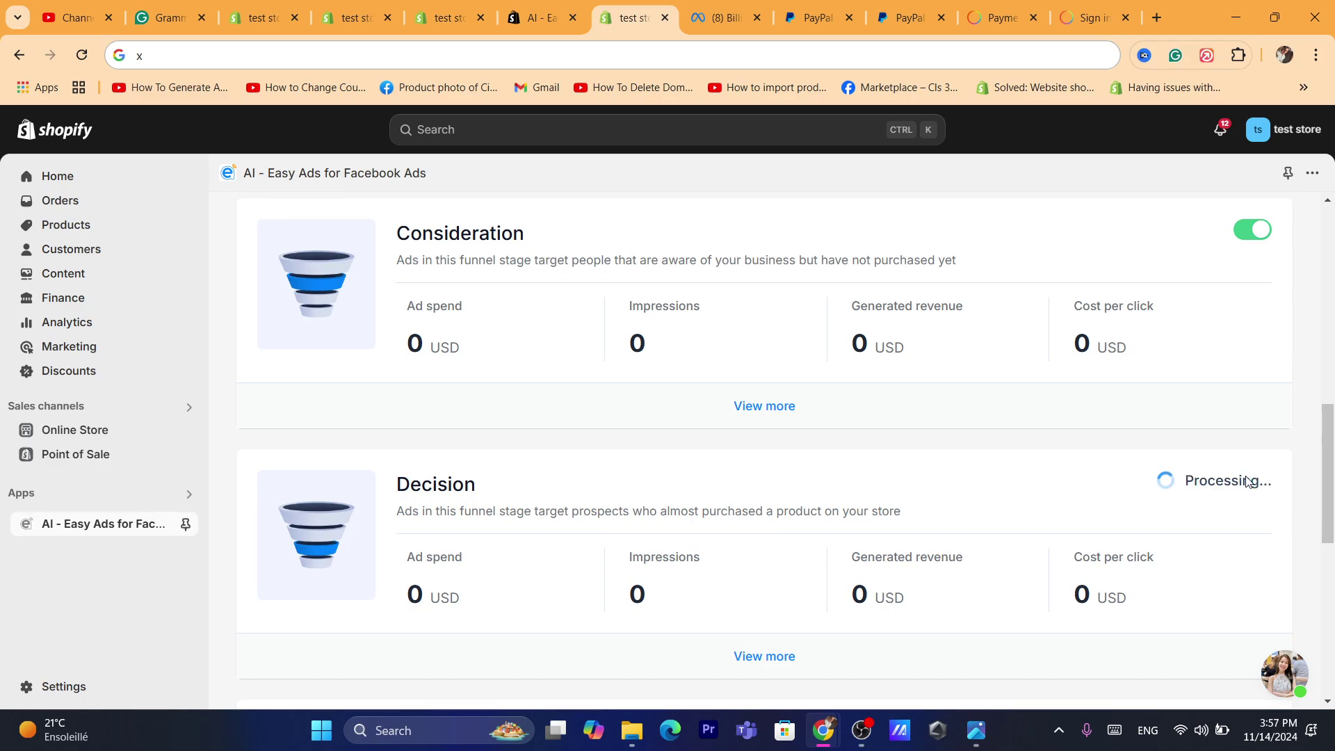
Review the Loyalty funnel stage and the Campaign and Automation cards on the dashboard
{"action": "left_click_drag", "start_coordinate": [1328, 487], "coordinate": [1330, 515]}
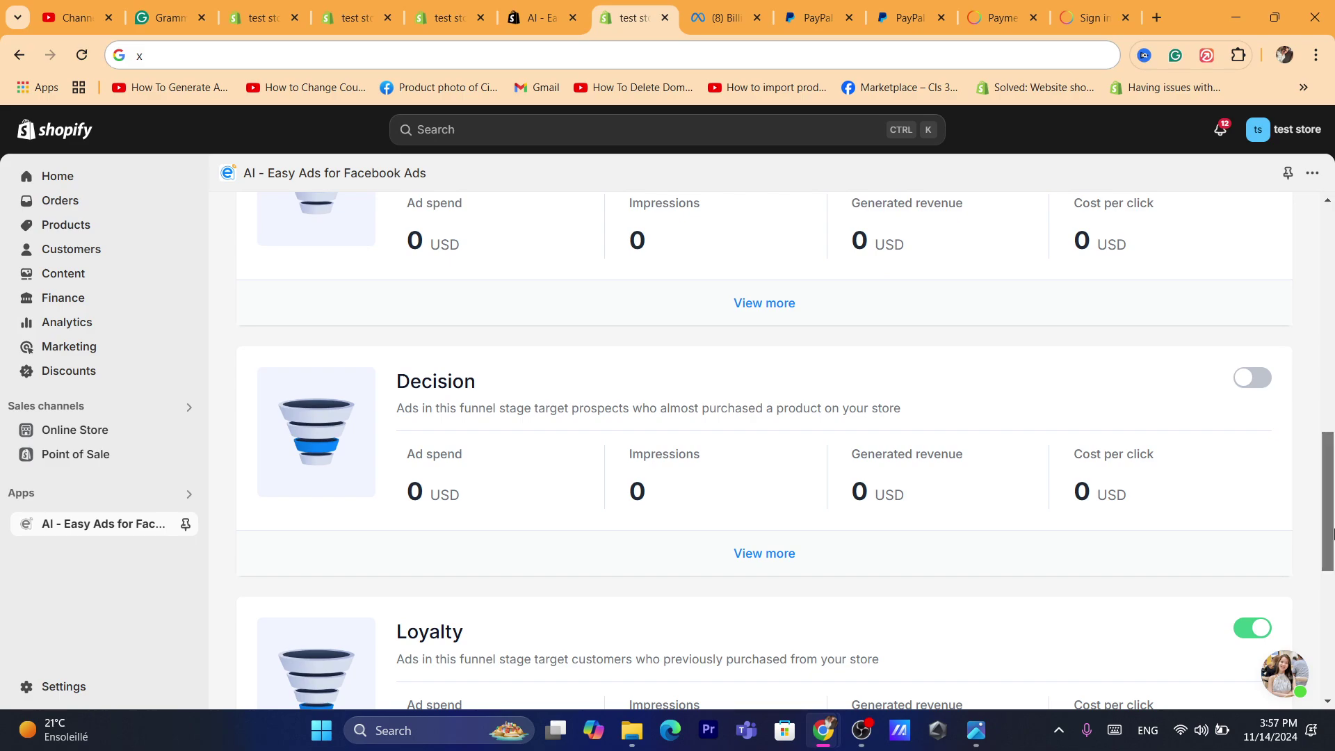
{"action": "scroll", "coordinate": [534, 536], "scroll_direction": "down", "scroll_amount": 3}
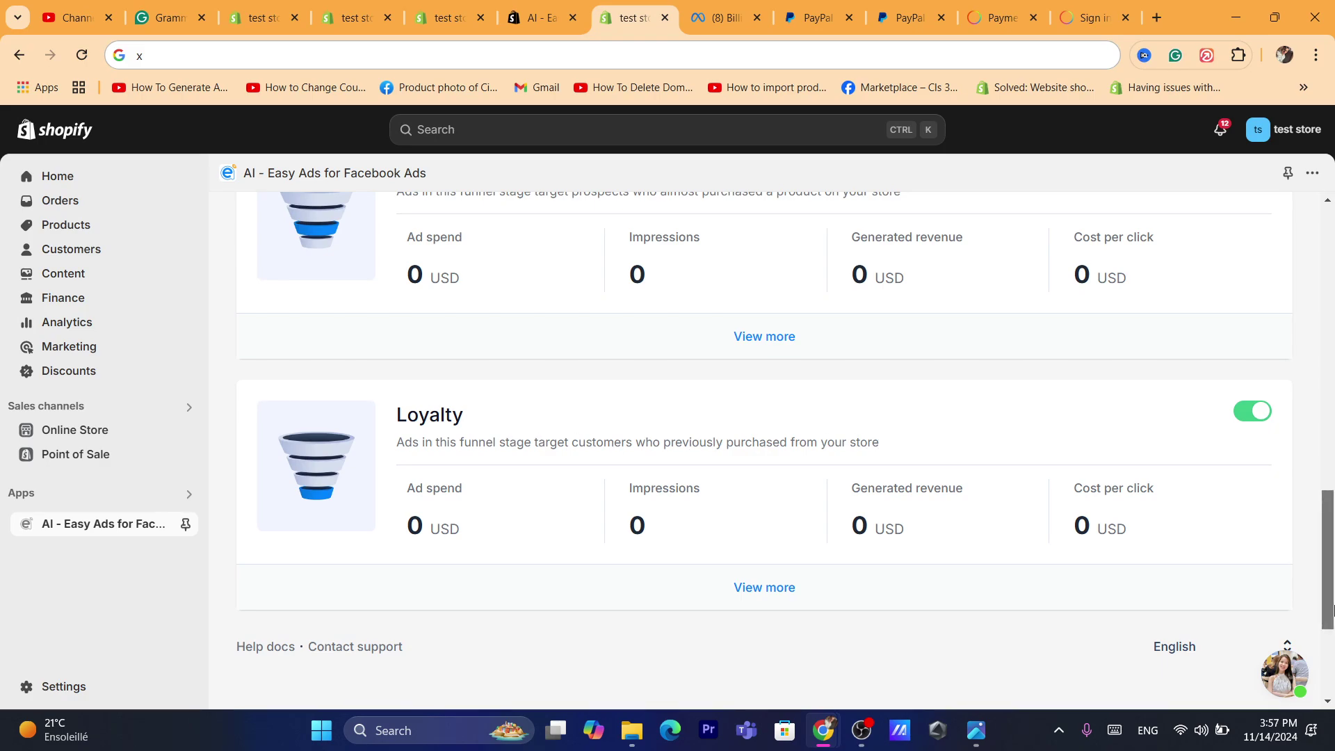
{"action": "left_click_drag", "start_coordinate": [1328, 610], "coordinate": [1329, 369]}
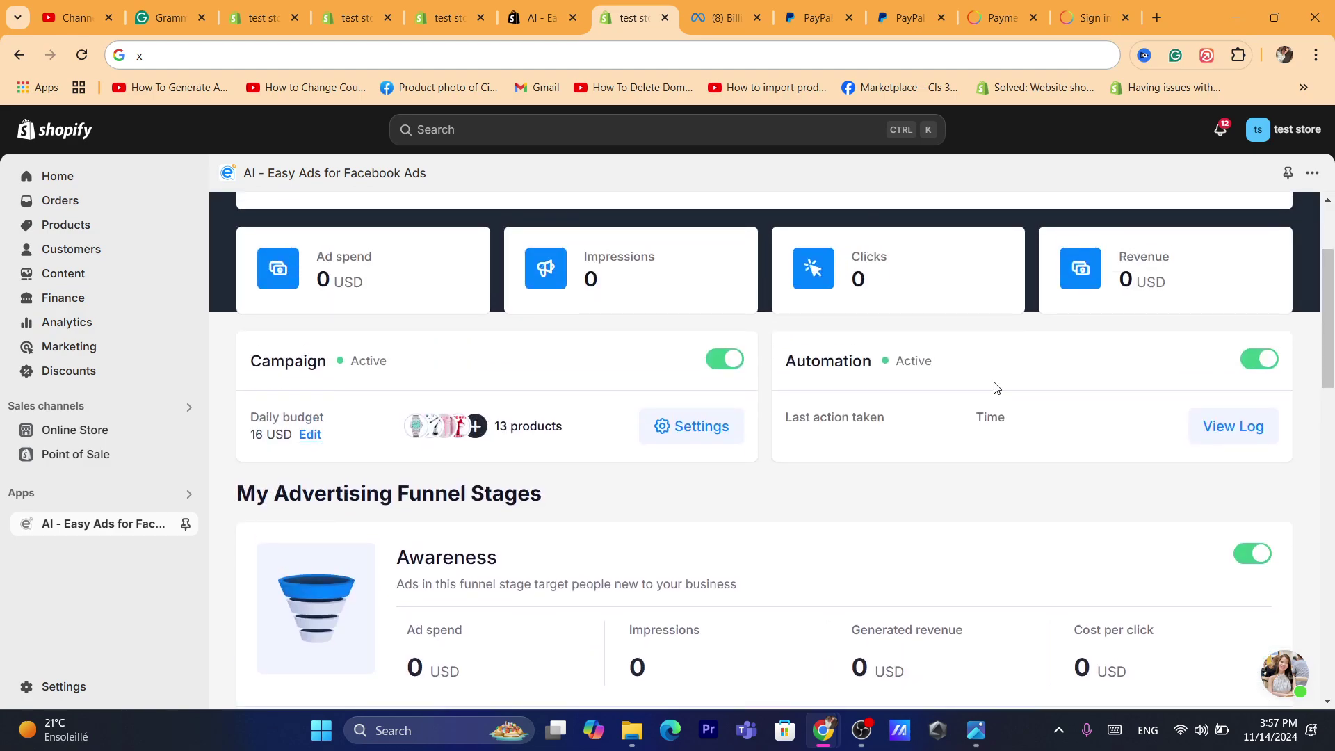
{"action": "scroll", "coordinate": [800, 344], "scroll_direction": "up", "scroll_amount": 1}
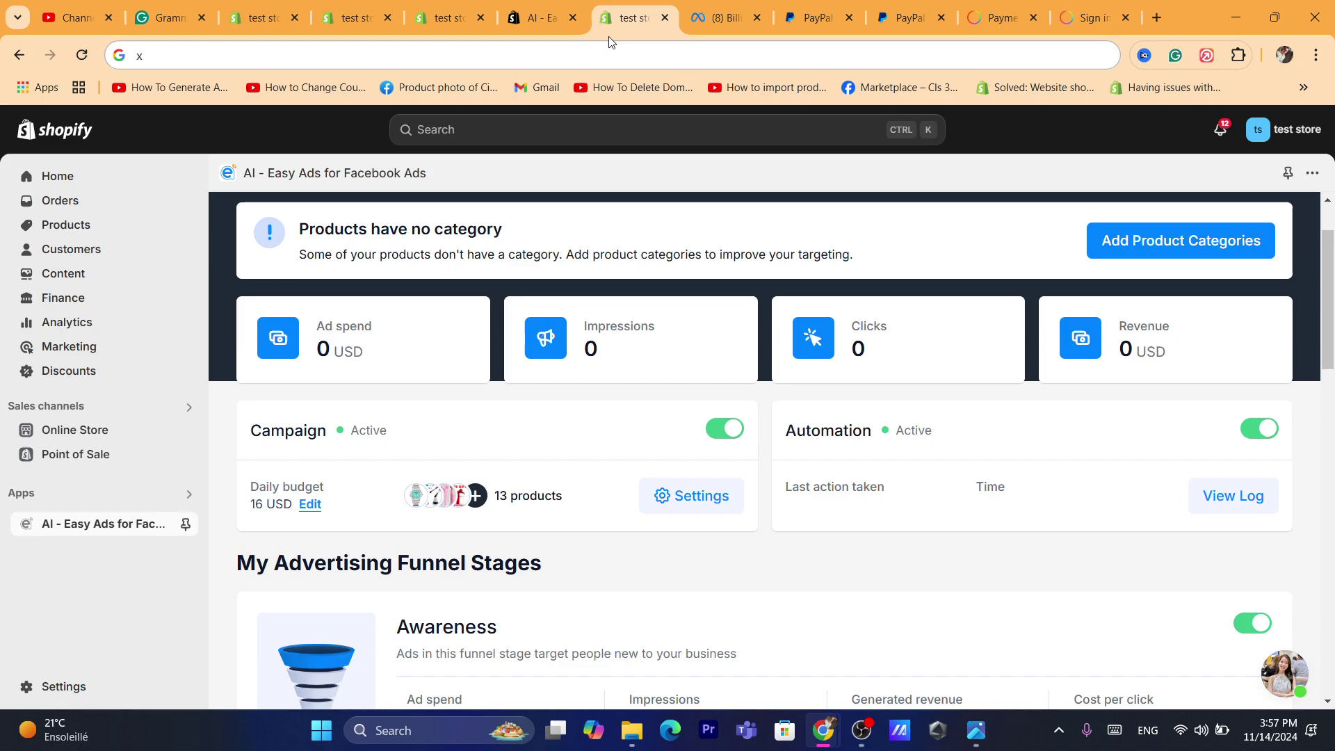
{"action": "key", "text": "Escape"}
{"action": "left_click", "coordinate": [668, 522]}
{"action": "left_click_drag", "start_coordinate": [669, 522], "coordinate": [686, 548]}
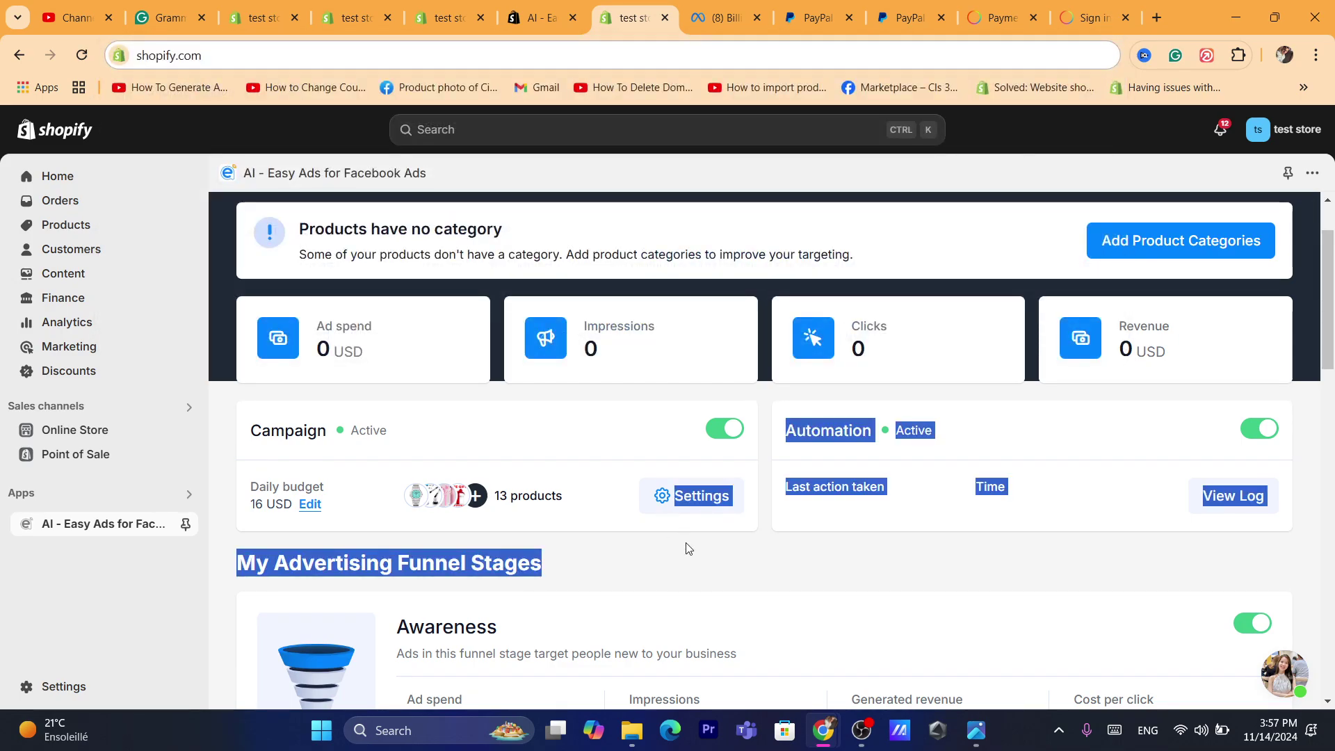
{"action": "left_click", "coordinate": [685, 548]}
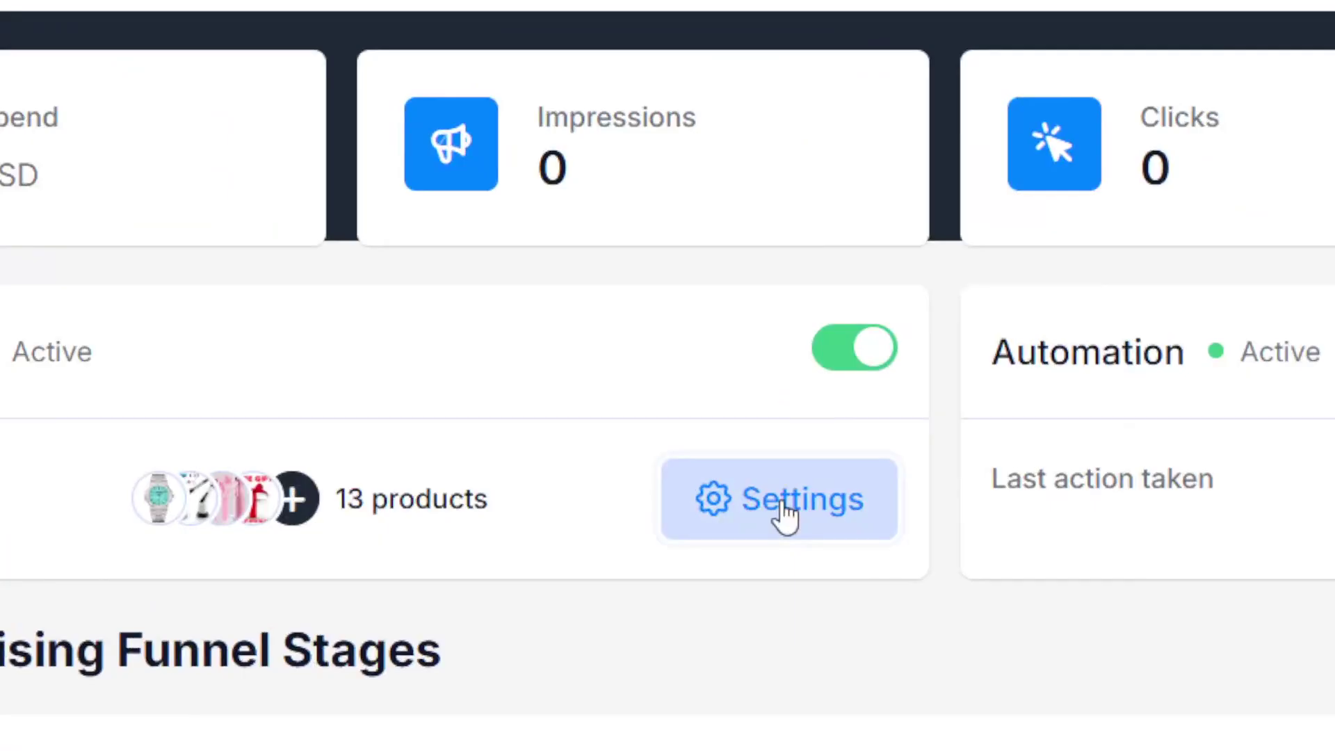
Open the campaign settings, look over the account, funnel, targeting, product and image options, and close them
{"action": "left_click", "coordinate": [786, 518]}
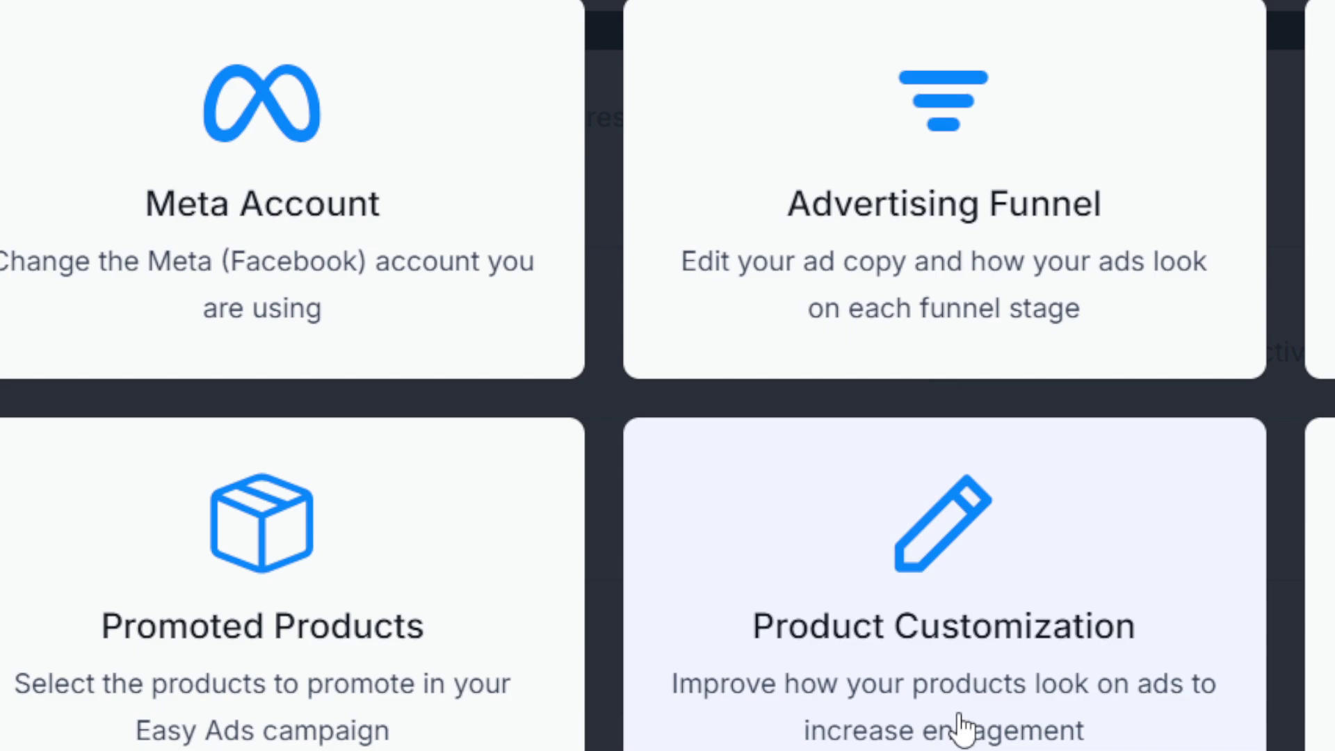
{"action": "key", "text": "ctrl+l"}
{"action": "type", "text": "s"}
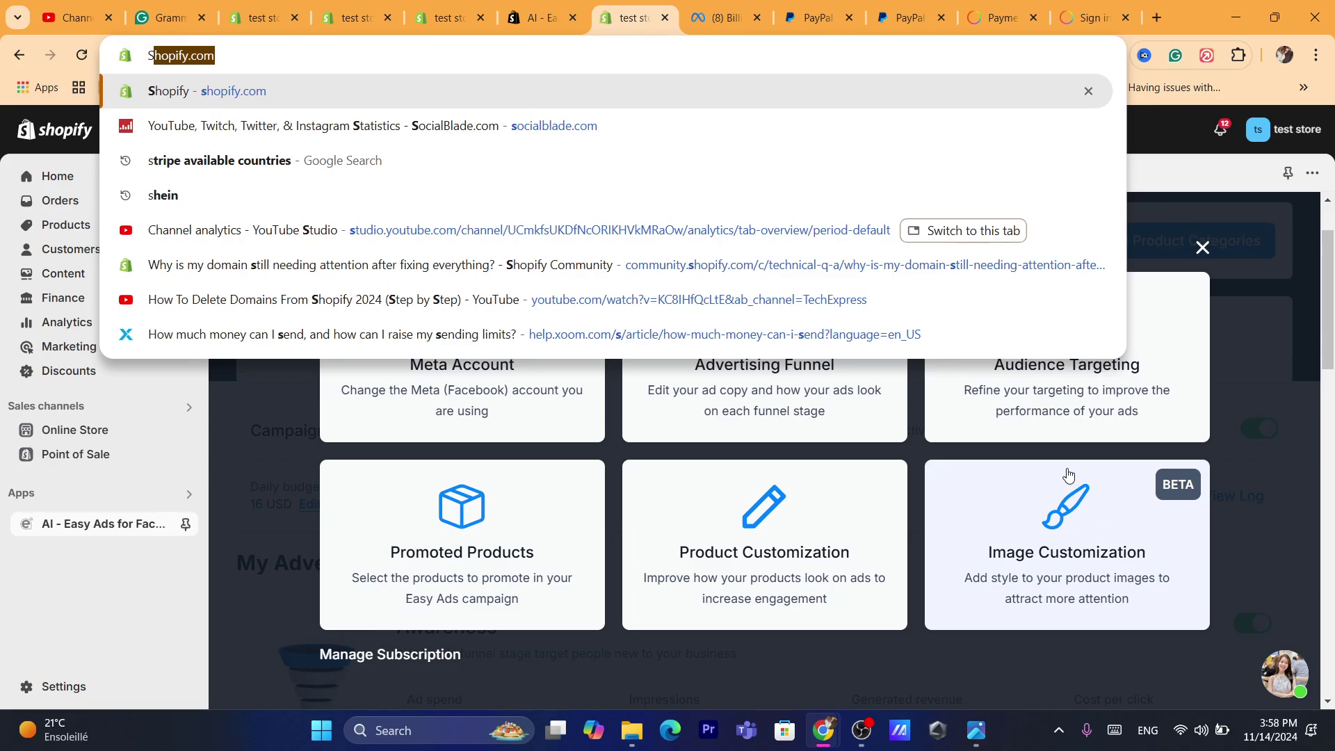
{"action": "key", "text": "Escape"}
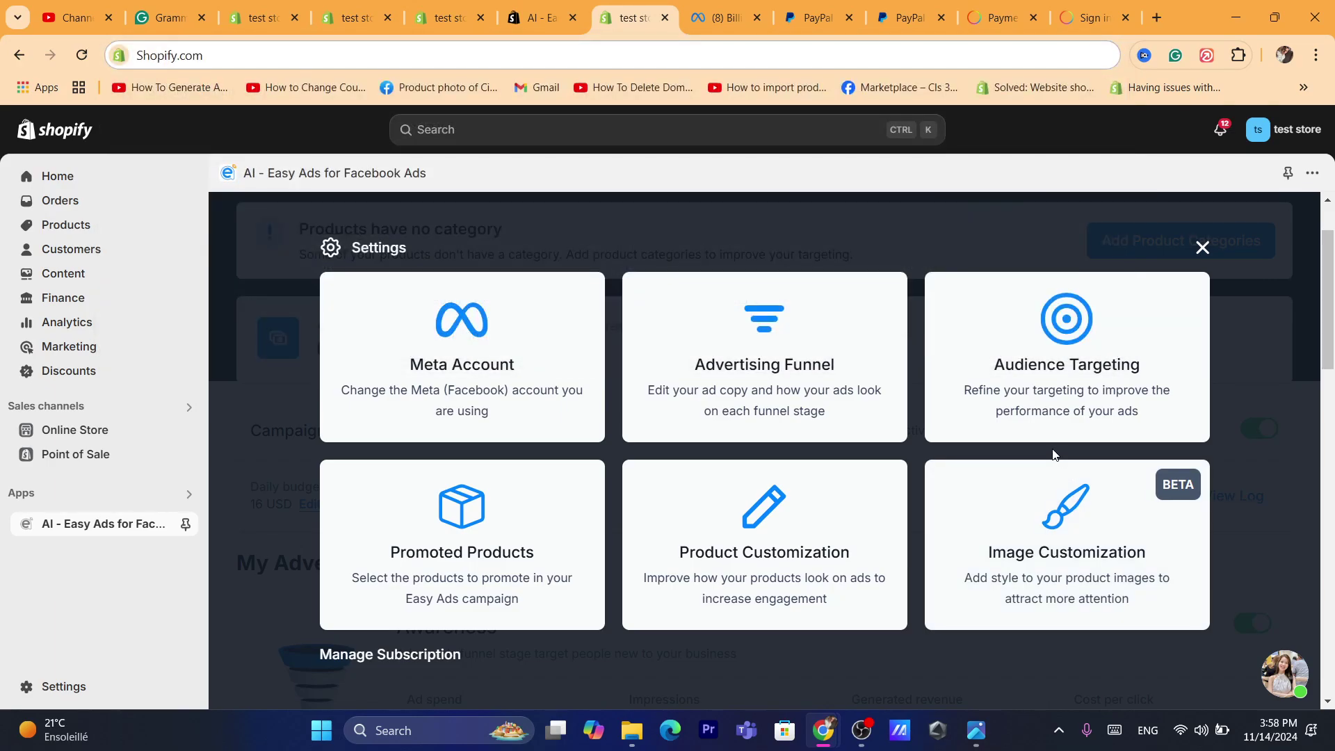
{"action": "left_click", "coordinate": [1201, 247]}
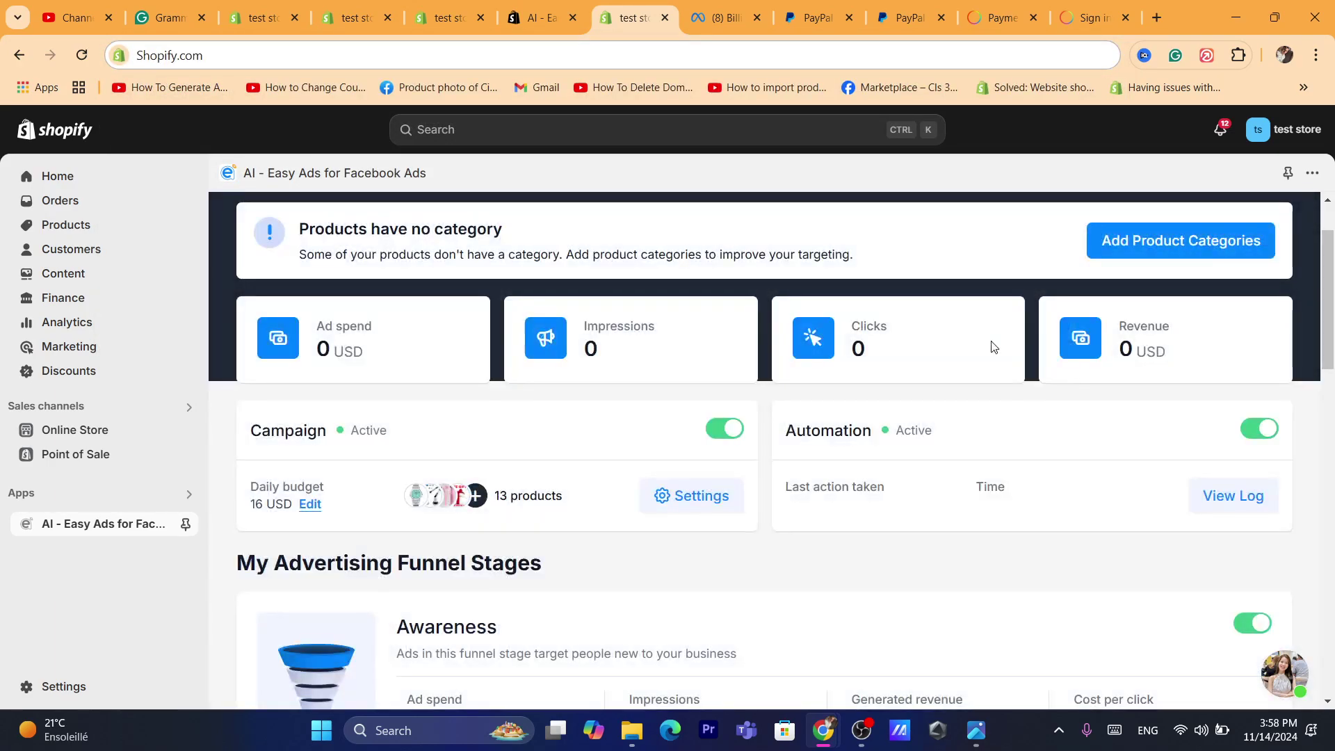
Look over the dashboard from the product category notice and performance figures down to the funnel stages
{"action": "scroll", "coordinate": [1333, 306], "scroll_direction": "down", "scroll_amount": 1}
{"action": "scroll", "coordinate": [1333, 306], "scroll_direction": "up", "scroll_amount": 2}
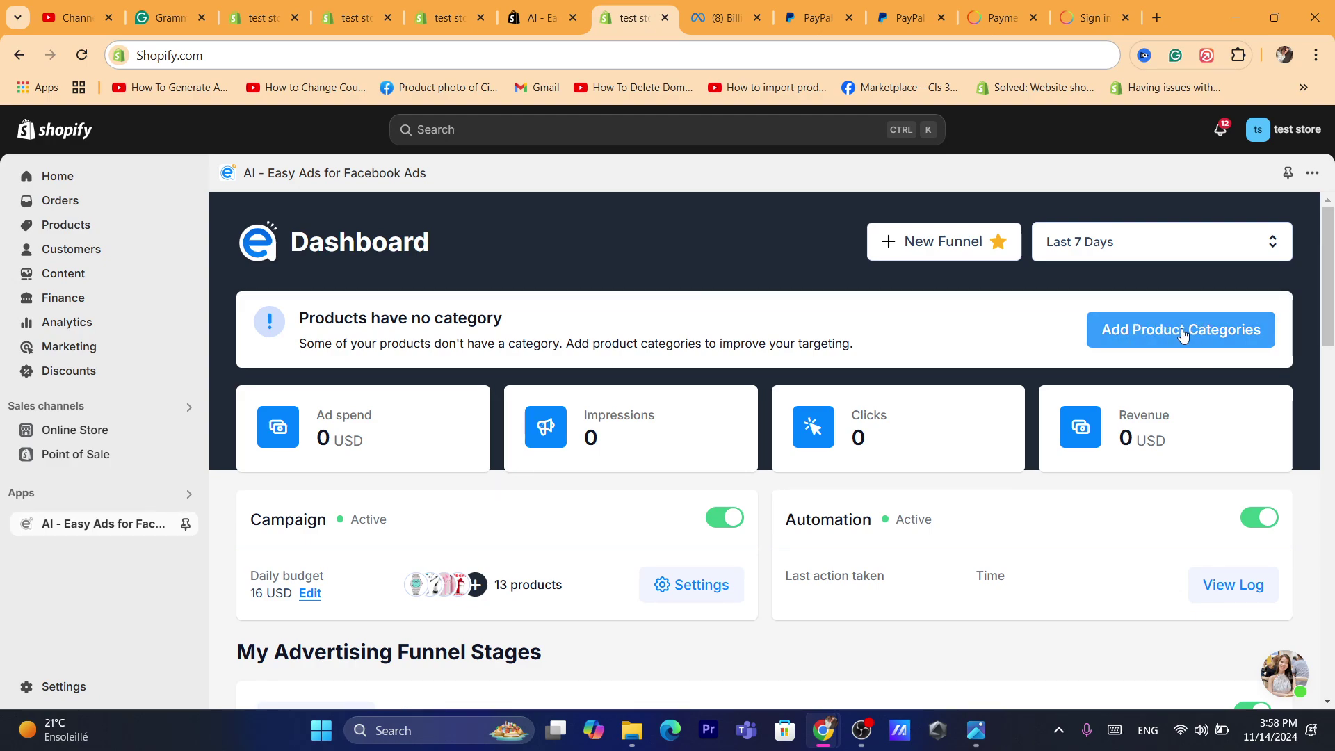
{"action": "scroll", "coordinate": [1329, 248], "scroll_direction": "down", "scroll_amount": 1}
{"action": "scroll", "coordinate": [1329, 249], "scroll_direction": "up", "scroll_amount": 1}
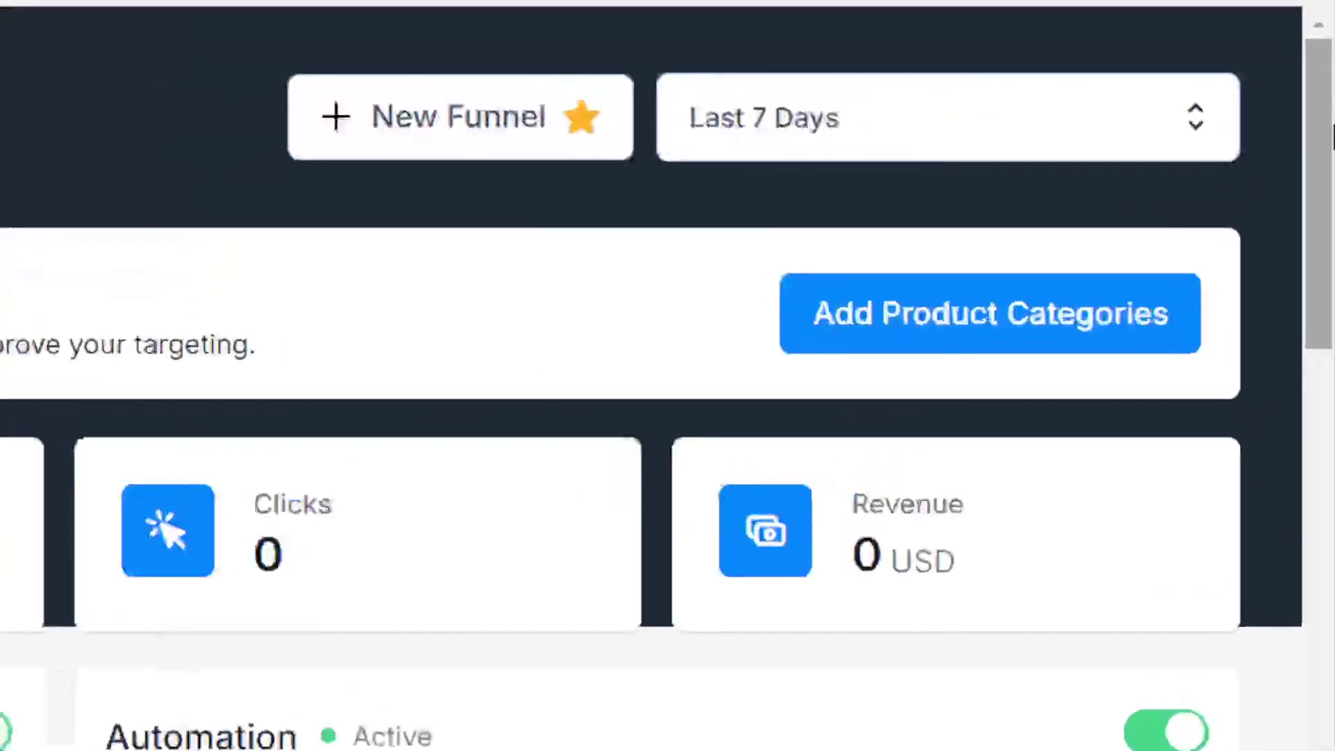
{"action": "scroll", "coordinate": [1329, 386], "scroll_direction": "down", "scroll_amount": 3}
{"action": "scroll", "coordinate": [1331, 386], "scroll_direction": "down", "scroll_amount": 5}
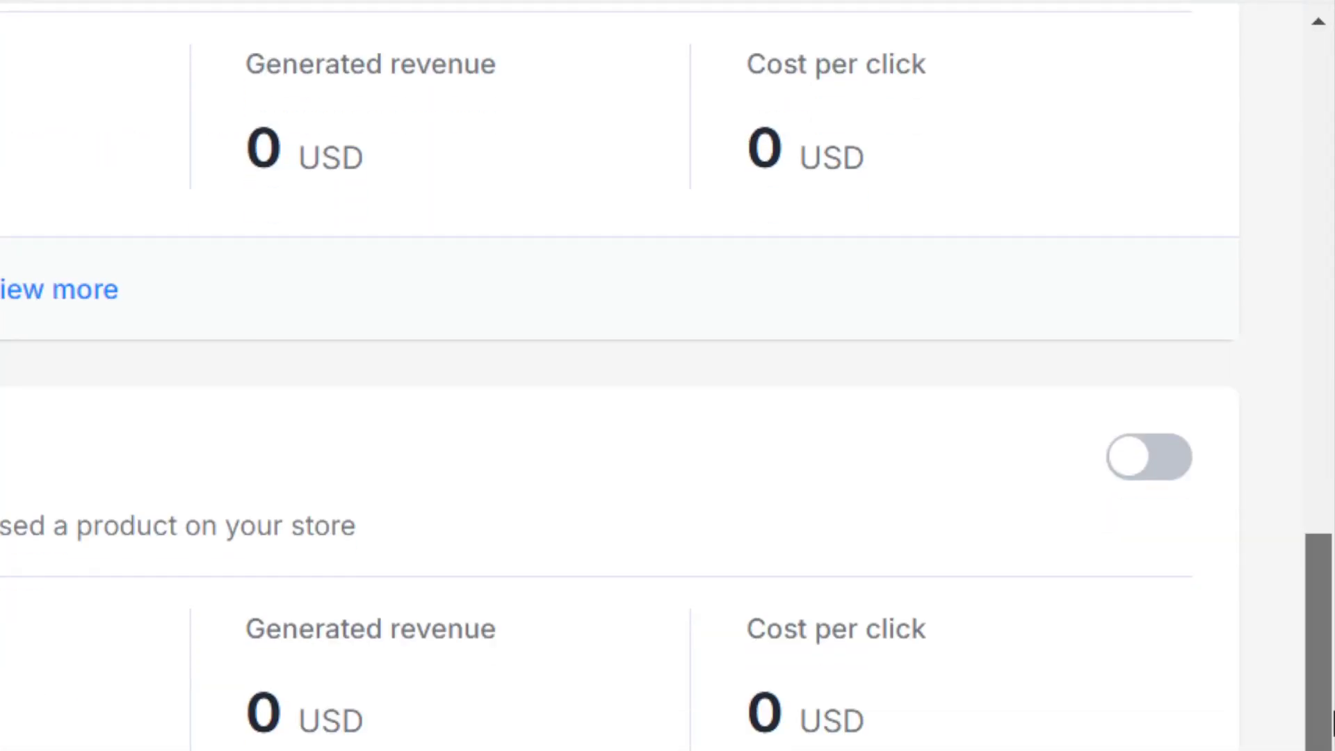